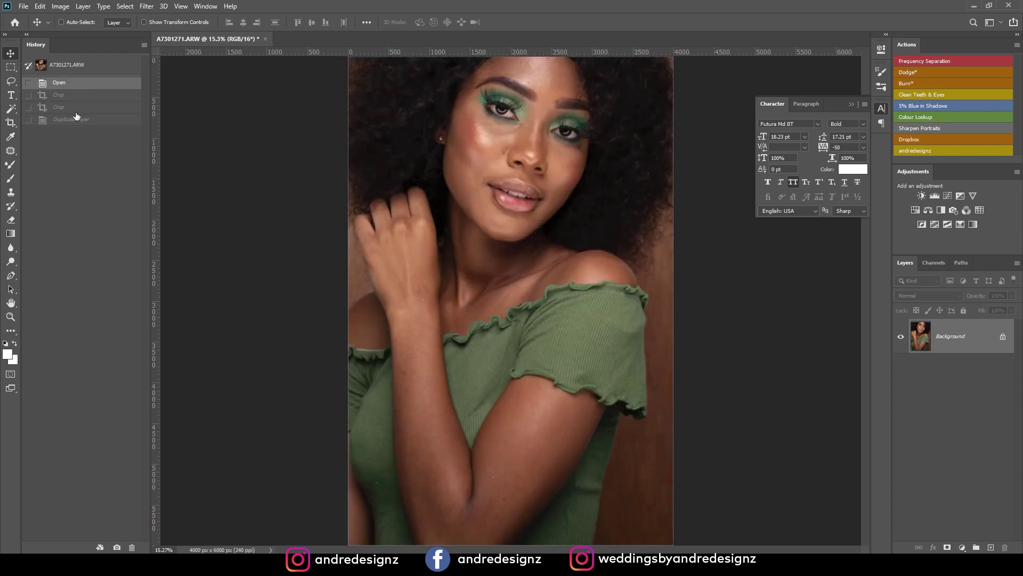
Step: Restore the cropped state of the portrait and crop it again at the 4 : 5 (8 : 10) ratio
click(78, 108)
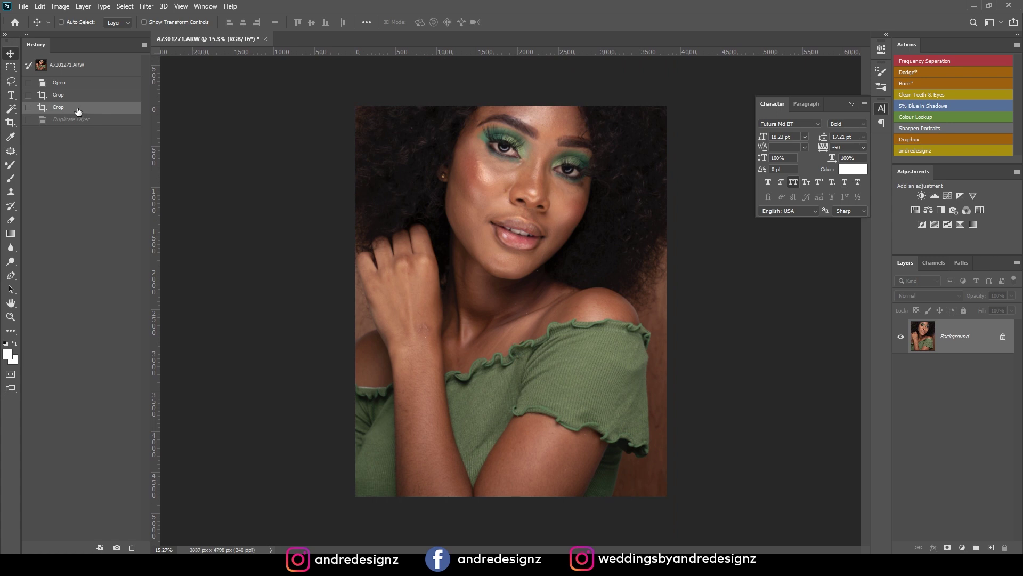
click(11, 122)
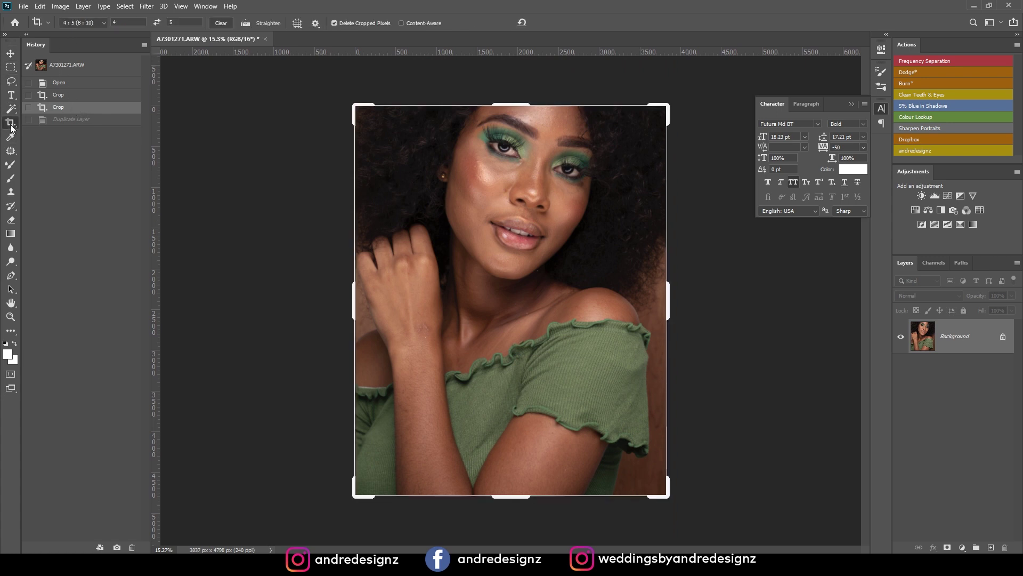
click(85, 23)
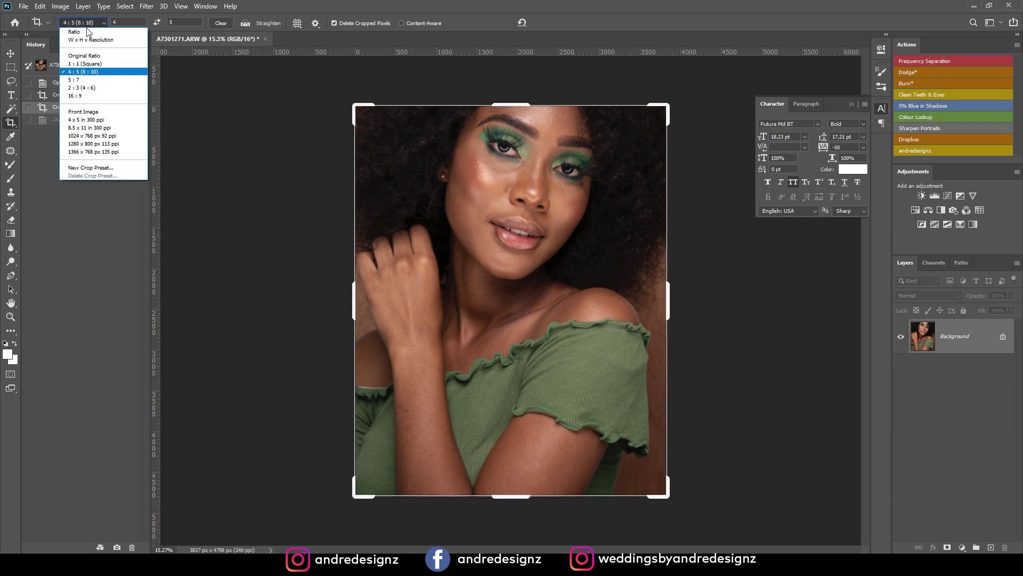
click(103, 72)
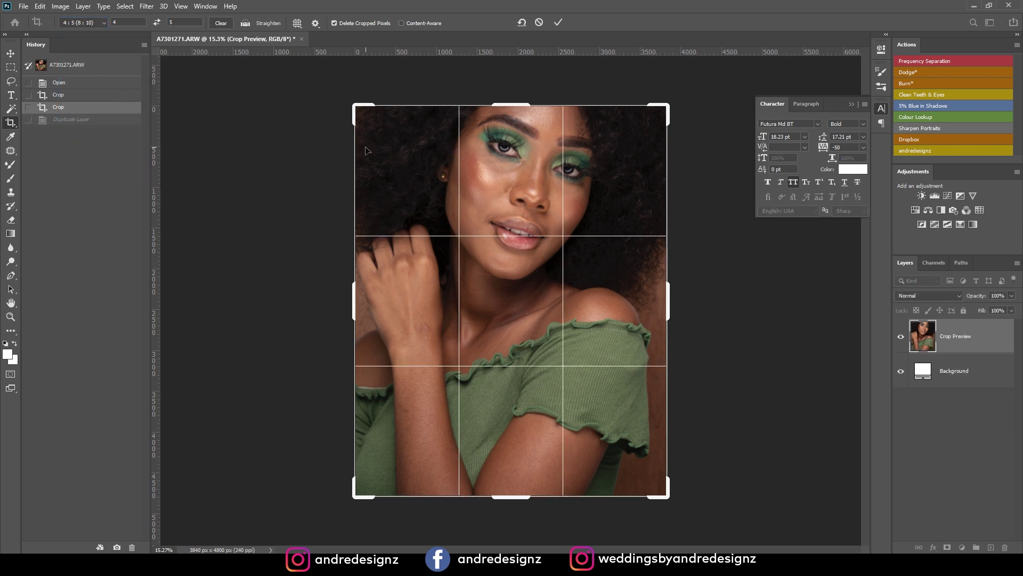
key(Return)
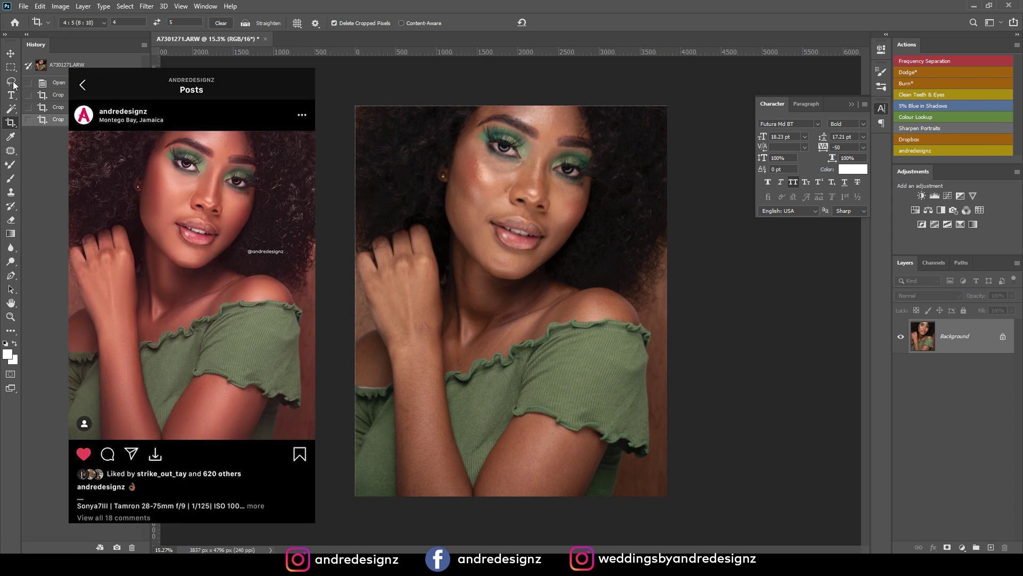
Step: Duplicate the Background layer
click(10, 54)
drag(1003, 353, 991, 547)
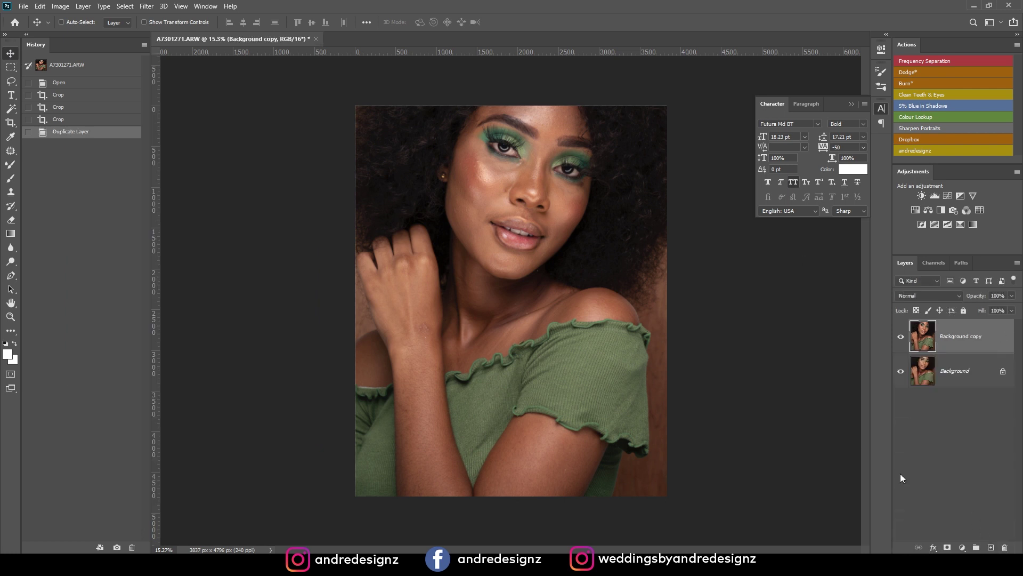
Step: Remove the blemishes on the forehead of the Background copy layer with the Patch tool, clearing each selection
scroll(485, 346, up, 10)
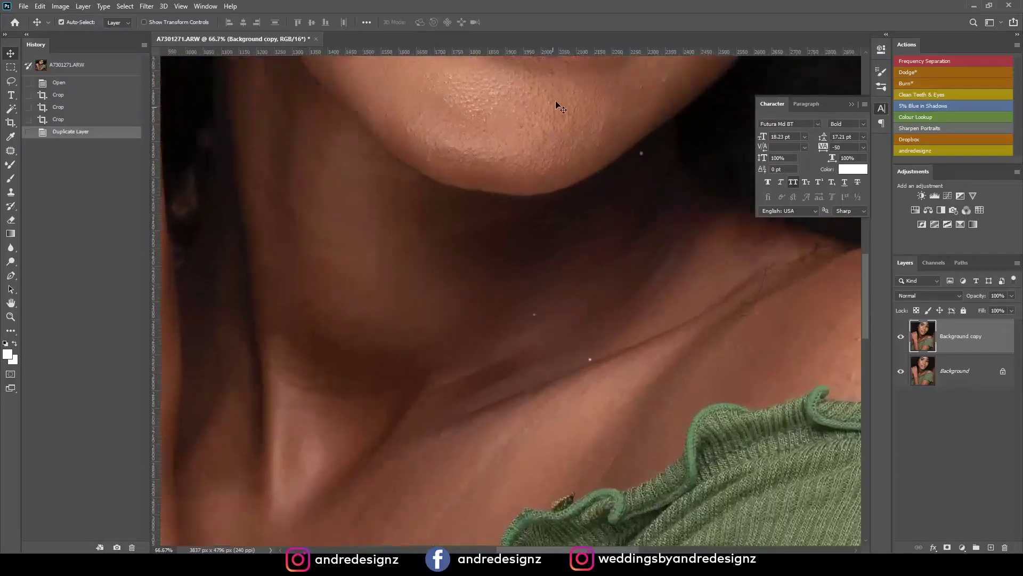
scroll(485, 346, down, 2)
scroll(503, 315, up, 5)
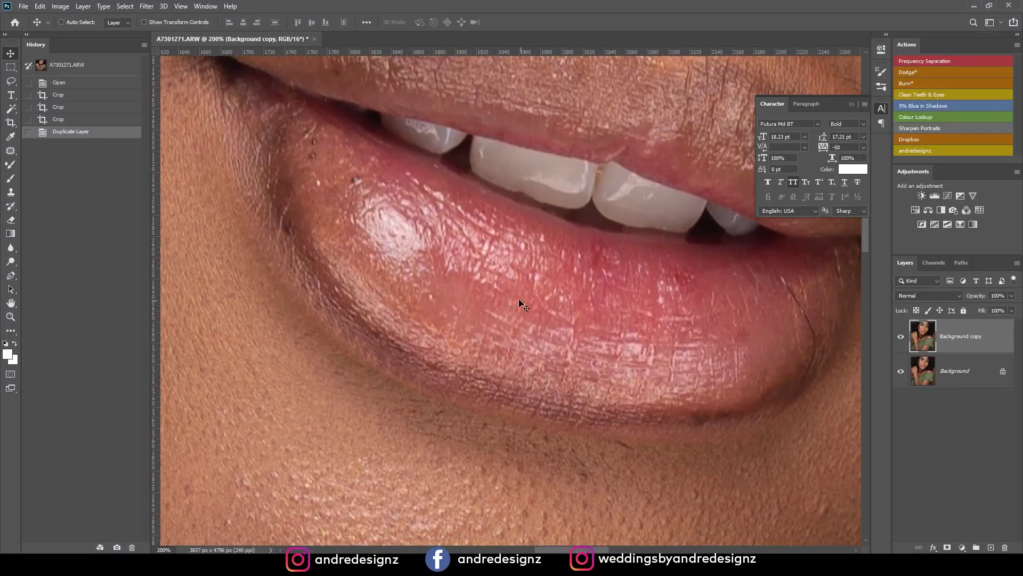
scroll(520, 296, down, 8)
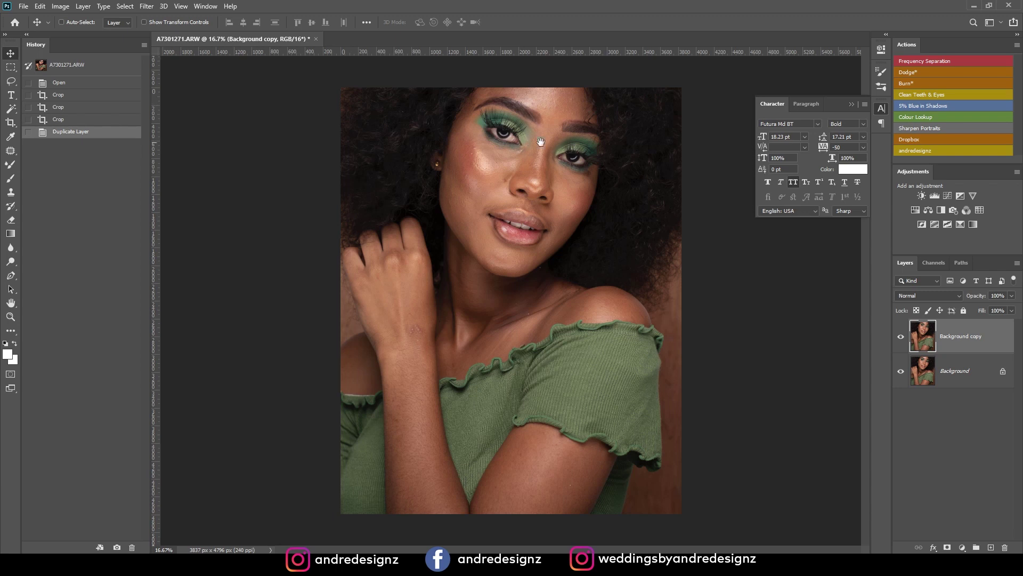
key(j)
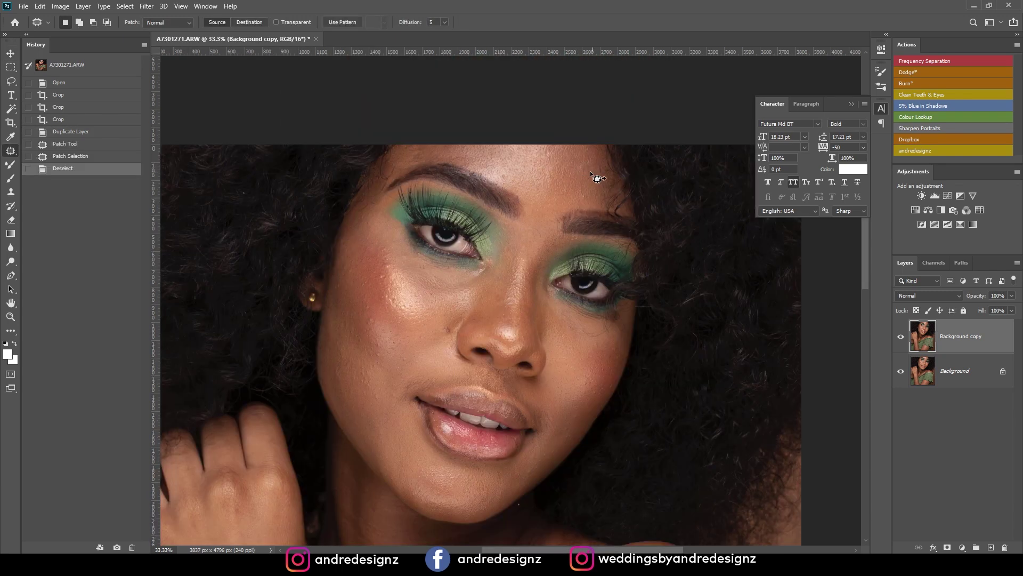
drag(599, 174, 586, 184)
mouse_move(586, 184)
mouse_down()
mouse_move(593, 178)
mouse_move(596, 201)
mouse_up()
key(ctrl+d)
mouse_move(594, 198)
mouse_down()
mouse_move(598, 165)
mouse_move(566, 195)
mouse_move(516, 178)
mouse_move(547, 183)
mouse_move(534, 178)
mouse_move(542, 199)
mouse_move(544, 171)
mouse_up()
key(ctrl+d)
key(ctrl+d)
key(ctrl+d)
key(ctrl+d)
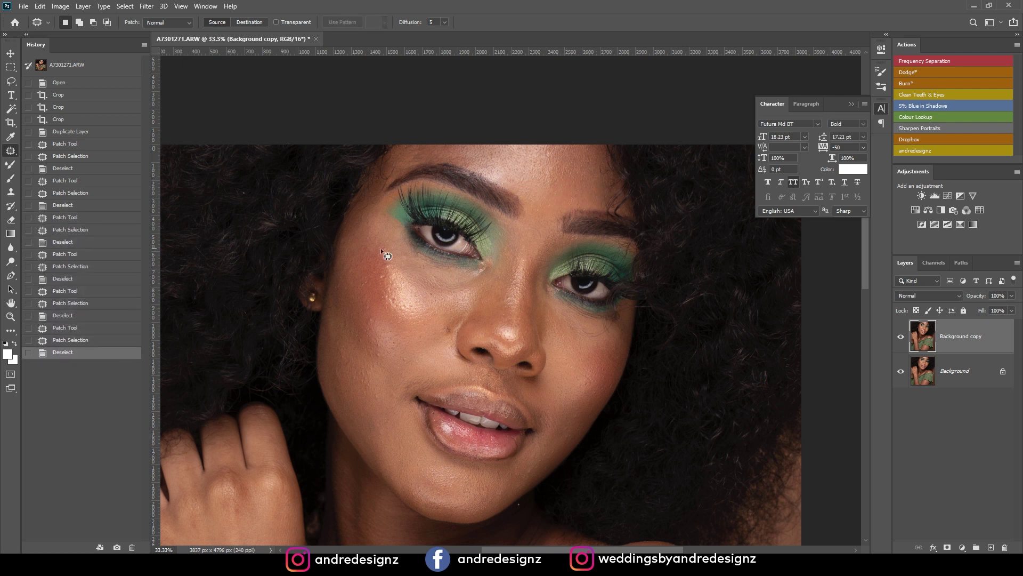
Step: Patch out the blemishes across the cheek on the earring side, from below the eye to the lower cheek
mouse_move(404, 266)
mouse_down()
mouse_move(393, 267)
mouse_move(390, 290)
mouse_up()
key(ctrl+d)
mouse_move(391, 291)
mouse_down()
mouse_move(384, 280)
mouse_move(400, 298)
mouse_move(390, 299)
mouse_move(447, 297)
mouse_move(457, 336)
mouse_move(399, 365)
mouse_move(373, 347)
mouse_up()
key(ctrl+d)
key(ctrl+d)
key(ctrl+d)
key(ctrl+d)
mouse_move(374, 353)
mouse_down()
mouse_move(393, 358)
mouse_move(381, 319)
mouse_move(386, 353)
mouse_move(373, 383)
mouse_up()
key(ctrl+d)
key(ctrl+d)
mouse_move(373, 382)
mouse_down()
mouse_move(397, 388)
mouse_move(365, 389)
mouse_move(347, 347)
mouse_move(353, 359)
mouse_move(354, 320)
mouse_move(345, 334)
mouse_up()
key(ctrl+d)
key(ctrl+d)
drag(346, 326, 373, 341)
key(ctrl+d)
mouse_move(378, 301)
mouse_down()
mouse_move(373, 320)
mouse_move(389, 325)
mouse_up()
key(ctrl+d)
Step: Patch out the small spots on the neck and upper chest
drag(463, 316, 380, 156)
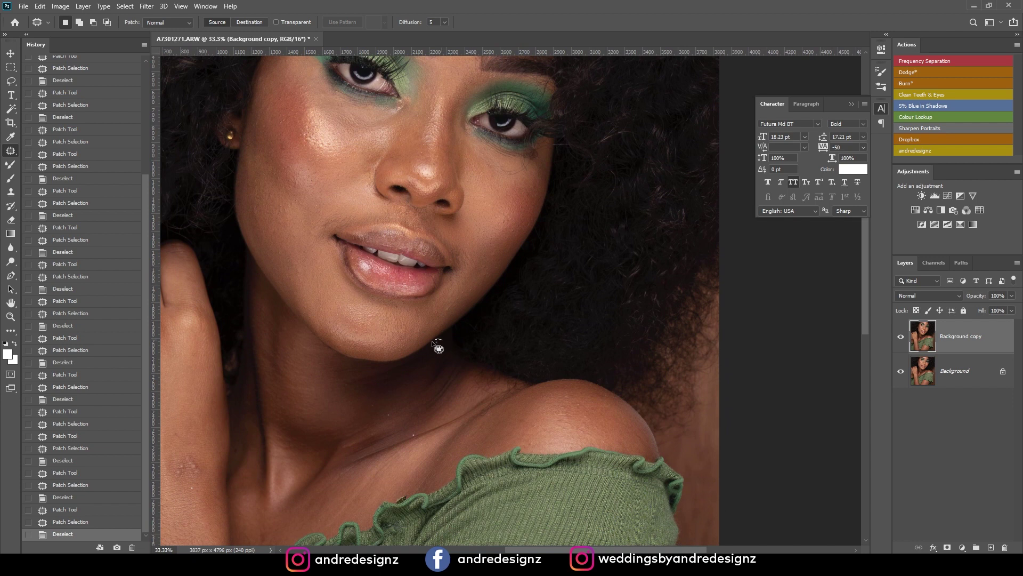
mouse_move(409, 402)
mouse_down()
mouse_move(470, 272)
mouse_move(446, 285)
mouse_move(481, 309)
mouse_move(497, 277)
mouse_up()
key(ctrl+d)
key(ctrl+d)
Step: Patch out the marks on the raised forearm with clean skin from nearby
mouse_move(268, 332)
mouse_down()
mouse_move(261, 321)
mouse_move(423, 76)
mouse_move(312, 113)
mouse_up()
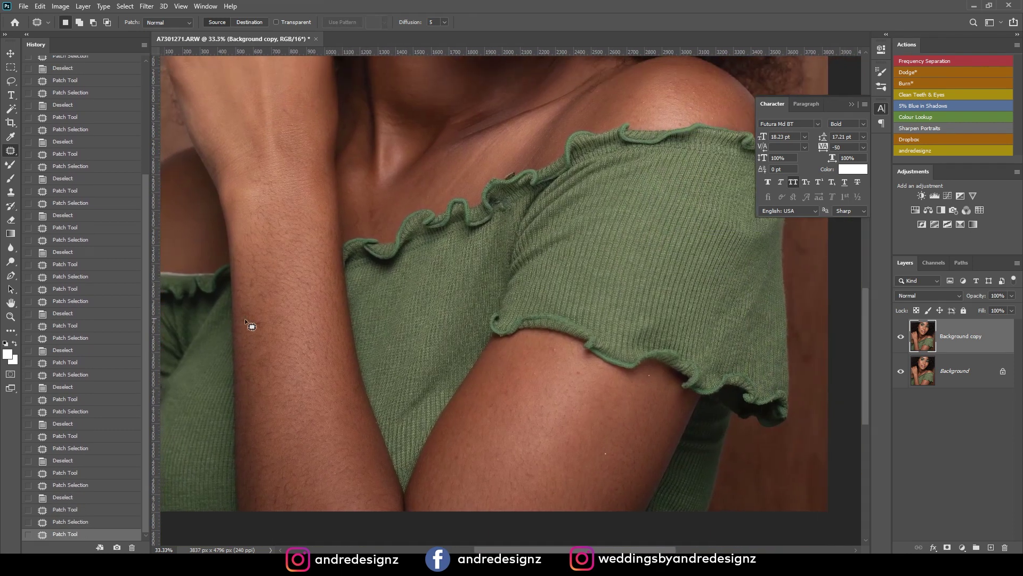
drag(258, 278, 262, 288)
key(ctrl+d)
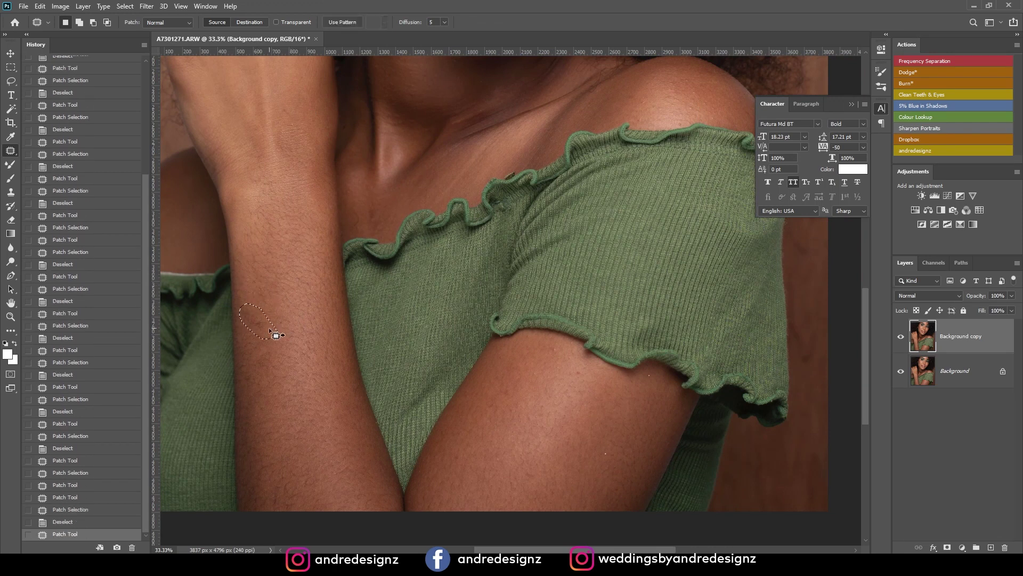
Step: Patch out the bright specks on the upper arm below the green sleeve
drag(347, 365, 350, 212)
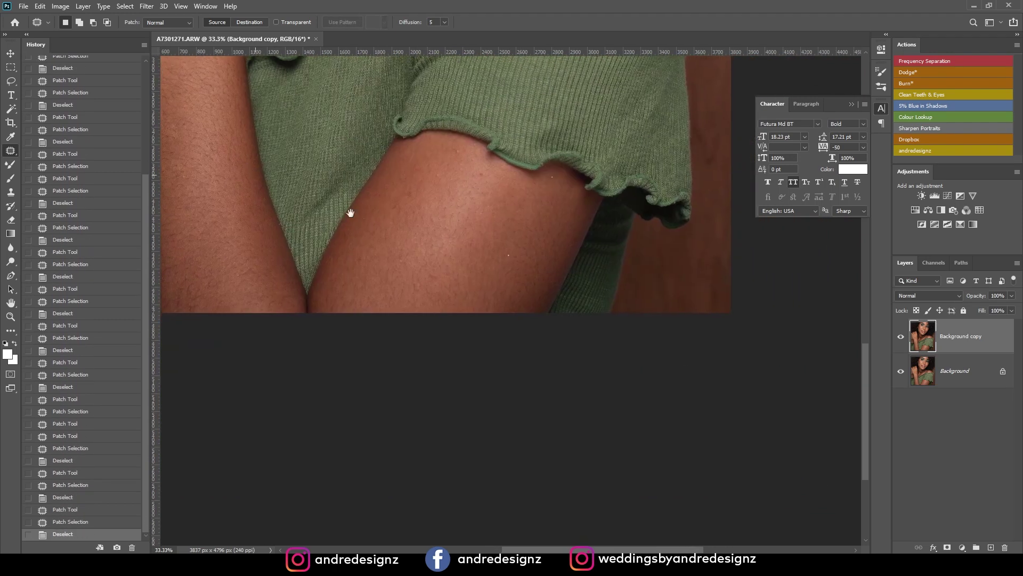
mouse_move(457, 215)
mouse_down()
mouse_move(372, 149)
mouse_move(370, 159)
mouse_up()
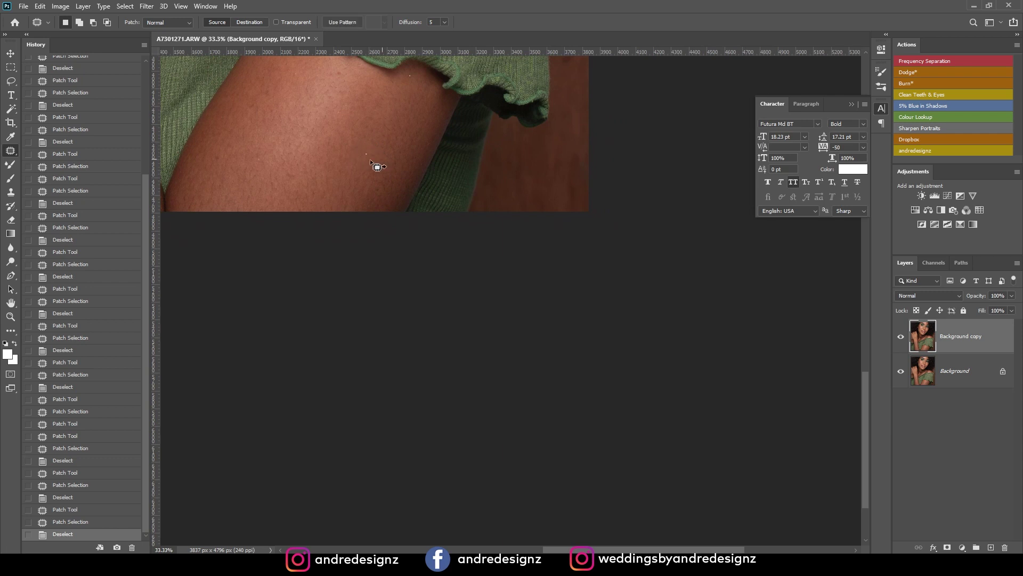
mouse_move(412, 87)
mouse_down()
mouse_move(419, 213)
mouse_move(433, 235)
mouse_move(487, 222)
mouse_move(382, 254)
mouse_move(392, 283)
mouse_move(443, 308)
mouse_up()
key(ctrl+d)
key(ctrl+d)
Step: Run the Frequency Separation action with a Gaussian Blur radius of 10 pixels for the Low layer
drag(502, 257, 435, 193)
scroll(494, 211, down, 5)
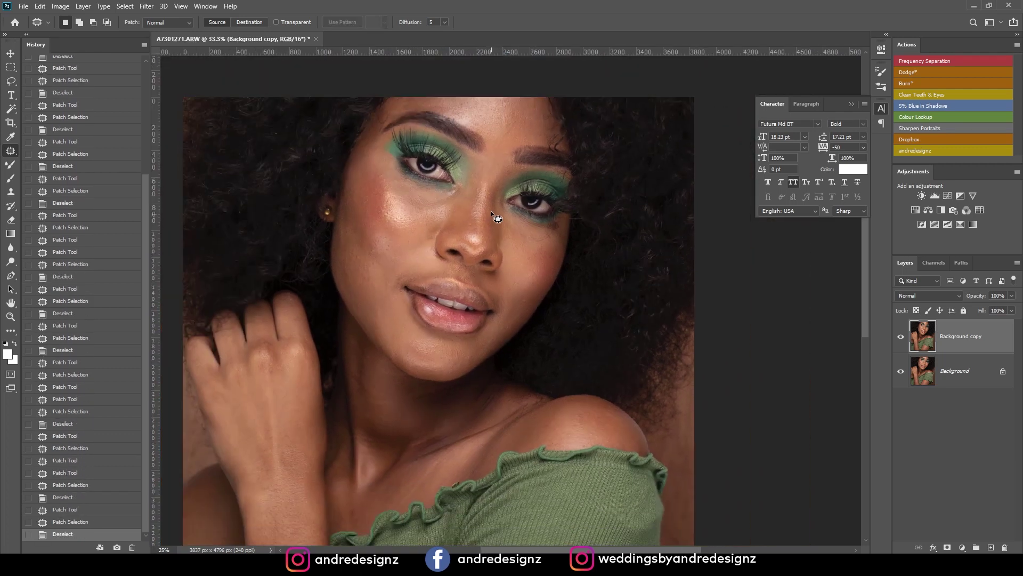
scroll(502, 202, up, 2)
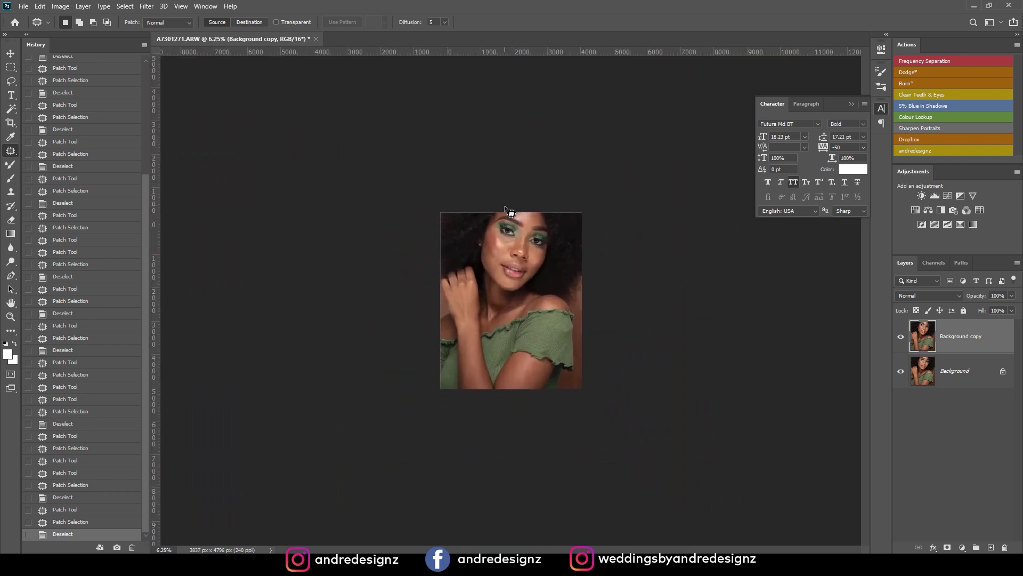
scroll(503, 209, up, 1)
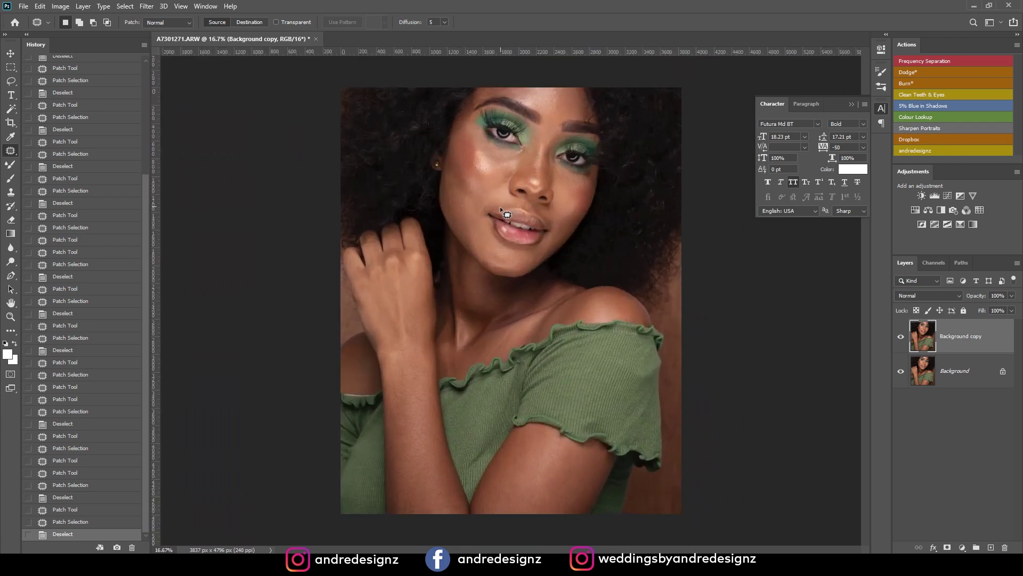
click(937, 62)
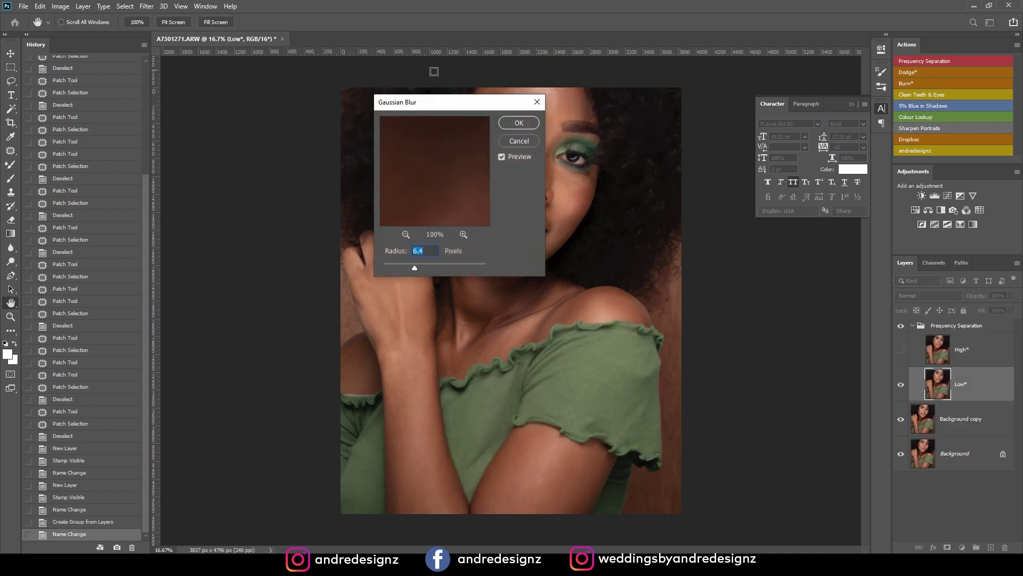
text(10)
click(512, 123)
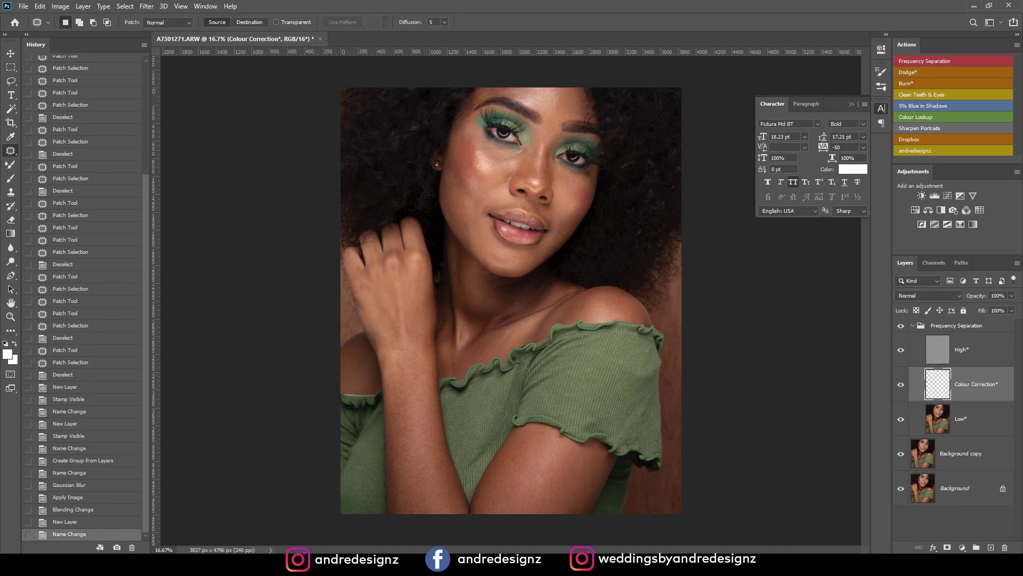
Step: Blend the uneven tones across the forehead on the Low layer with the Mixer Brush
click(997, 418)
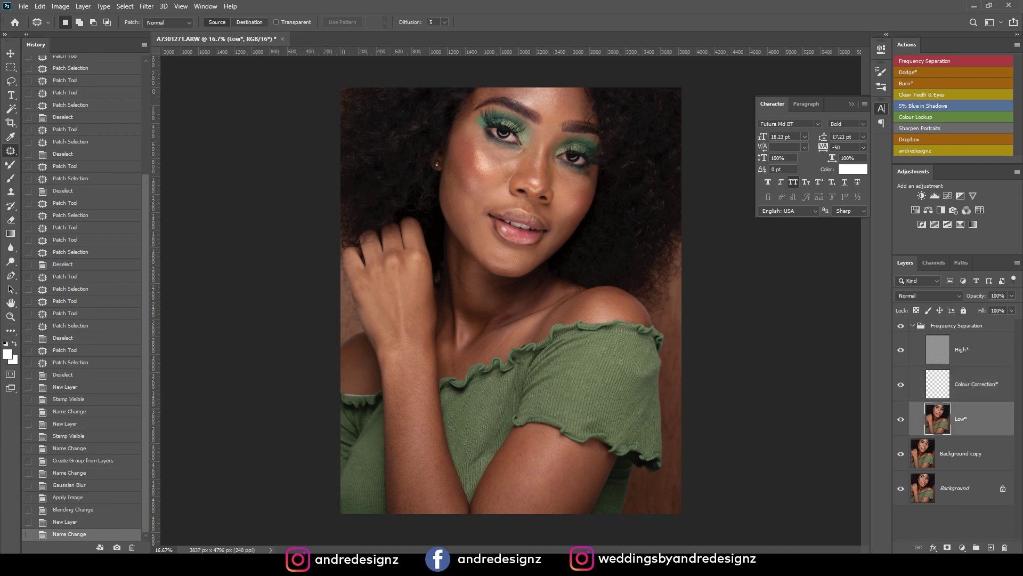
click(9, 166)
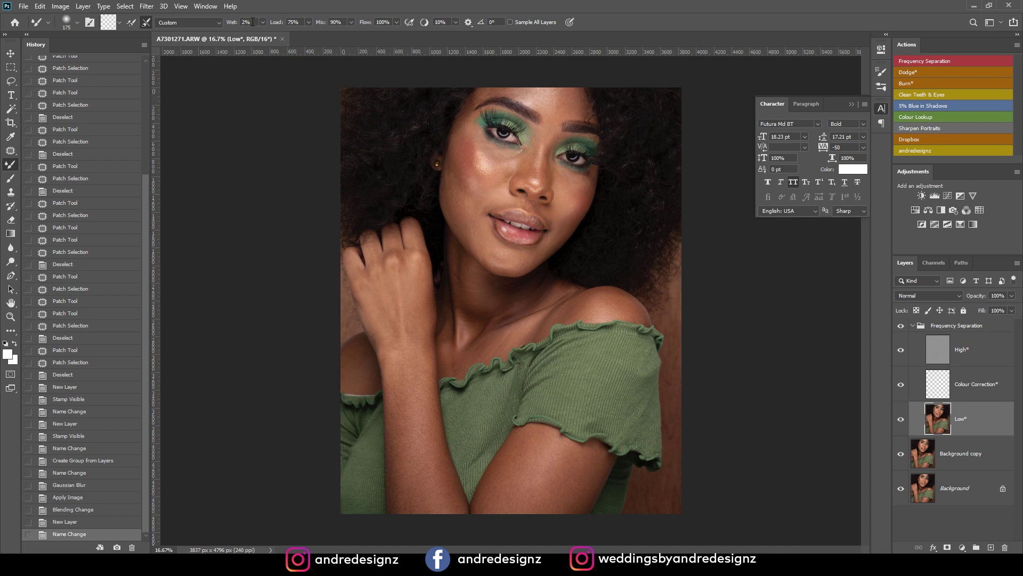
click(109, 27)
click(128, 45)
key(ctrl+plus)
key(ctrl+plus)
drag(594, 106, 529, 198)
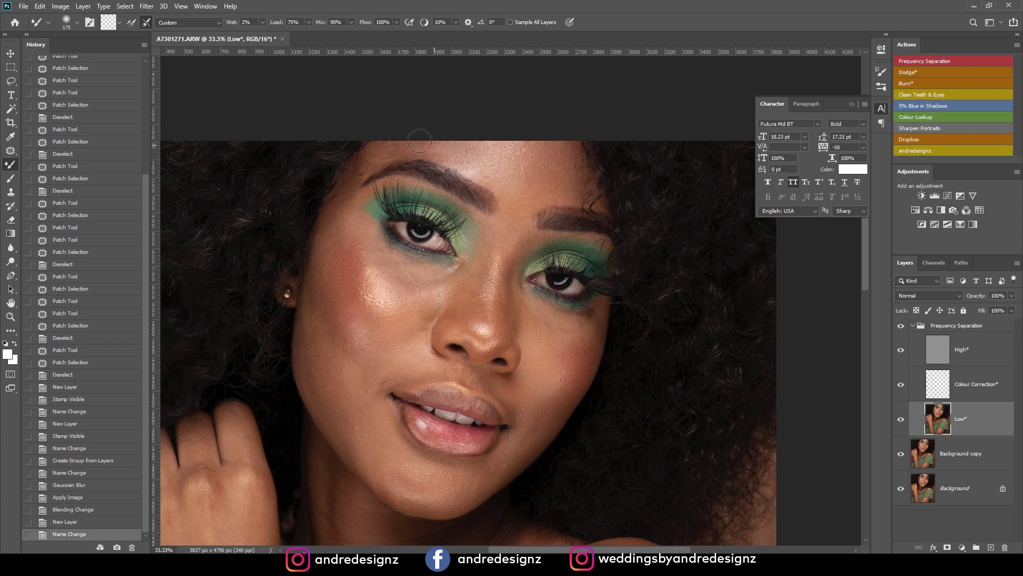
mouse_move(410, 142)
mouse_down()
mouse_move(372, 153)
mouse_move(407, 163)
mouse_move(528, 160)
mouse_up()
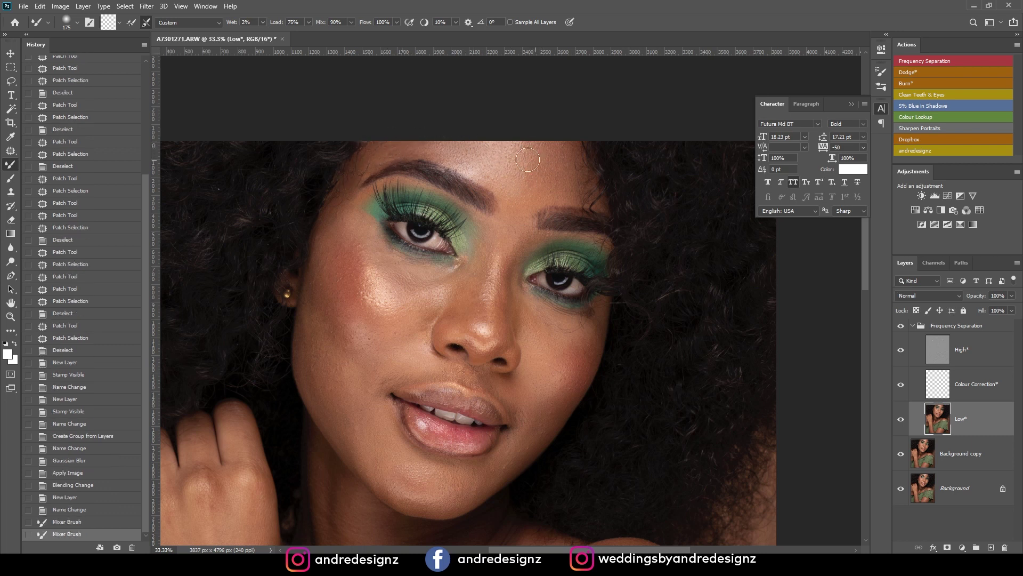
Step: Smooth the skin between the eyebrows and along the bridge of the nose with the Mixer Brush
drag(526, 200, 492, 222)
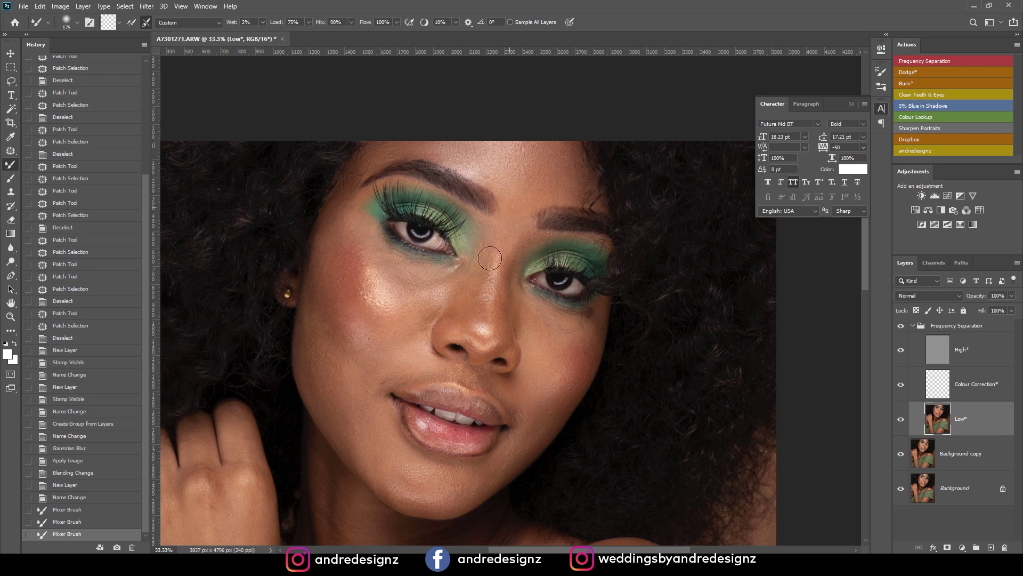
drag(482, 310, 487, 256)
drag(473, 322, 512, 293)
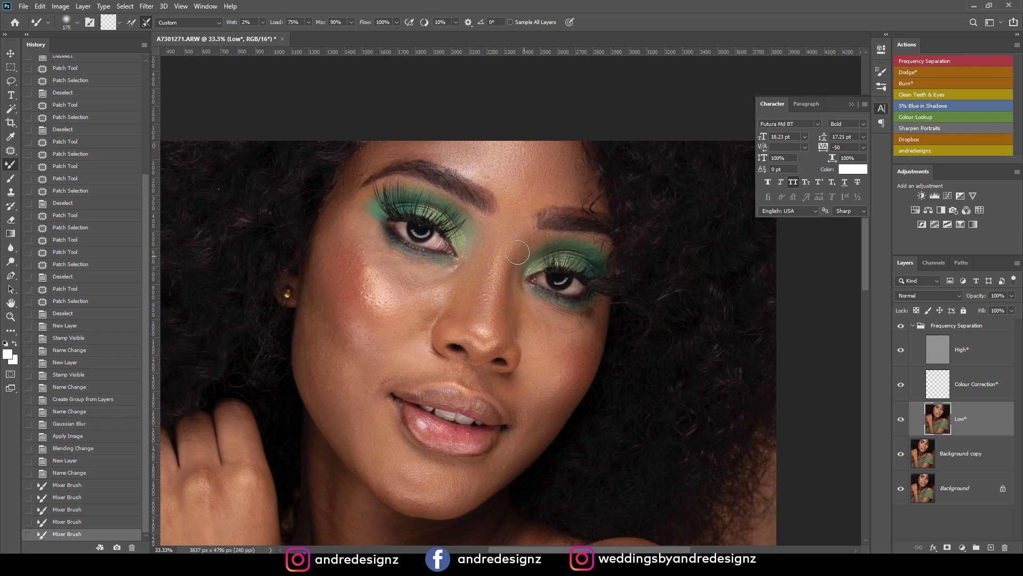
mouse_move(496, 328)
mouse_down()
mouse_move(537, 236)
mouse_move(527, 243)
mouse_move(588, 241)
mouse_move(542, 233)
mouse_move(523, 205)
mouse_move(507, 246)
mouse_move(505, 190)
mouse_move(440, 153)
mouse_up()
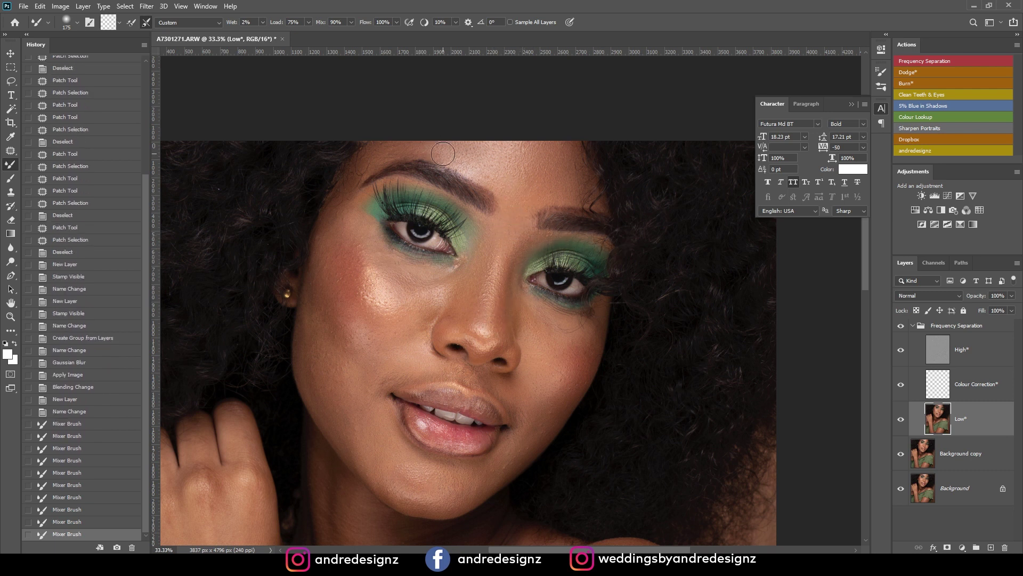
Step: Adjust the Mixer Brush size and blend the highlights and tones across the earring-side cheek and under its eye
key(bracketright)
key(bracketright)
mouse_move(371, 317)
mouse_down()
mouse_move(363, 254)
mouse_move(352, 263)
mouse_move(371, 280)
mouse_up()
mouse_move(357, 314)
mouse_down()
mouse_move(373, 288)
mouse_move(359, 261)
mouse_move(397, 307)
mouse_up()
mouse_move(311, 356)
mouse_down()
mouse_move(333, 279)
mouse_move(321, 269)
mouse_move(316, 357)
mouse_move(309, 315)
mouse_up()
drag(333, 421, 328, 355)
drag(371, 398, 361, 361)
mouse_move(343, 313)
mouse_down()
mouse_move(354, 280)
mouse_move(338, 292)
mouse_move(348, 255)
mouse_move(341, 326)
mouse_move(335, 292)
mouse_move(364, 327)
mouse_move(366, 358)
mouse_move(384, 313)
mouse_move(391, 346)
mouse_move(389, 308)
mouse_up()
mouse_move(382, 352)
mouse_down()
mouse_move(385, 316)
mouse_move(386, 336)
mouse_up()
mouse_move(432, 297)
mouse_down()
mouse_move(403, 339)
mouse_move(426, 300)
mouse_move(452, 287)
mouse_move(399, 305)
mouse_move(438, 279)
mouse_move(378, 276)
mouse_move(377, 258)
mouse_move(433, 285)
mouse_move(400, 270)
mouse_move(439, 271)
mouse_move(380, 283)
mouse_move(383, 301)
mouse_move(392, 296)
mouse_move(371, 313)
mouse_move(392, 296)
mouse_move(345, 335)
mouse_move(358, 295)
mouse_move(353, 260)
mouse_move(346, 298)
mouse_move(351, 237)
mouse_move(324, 277)
mouse_move(346, 216)
mouse_move(325, 248)
mouse_move(346, 266)
mouse_up()
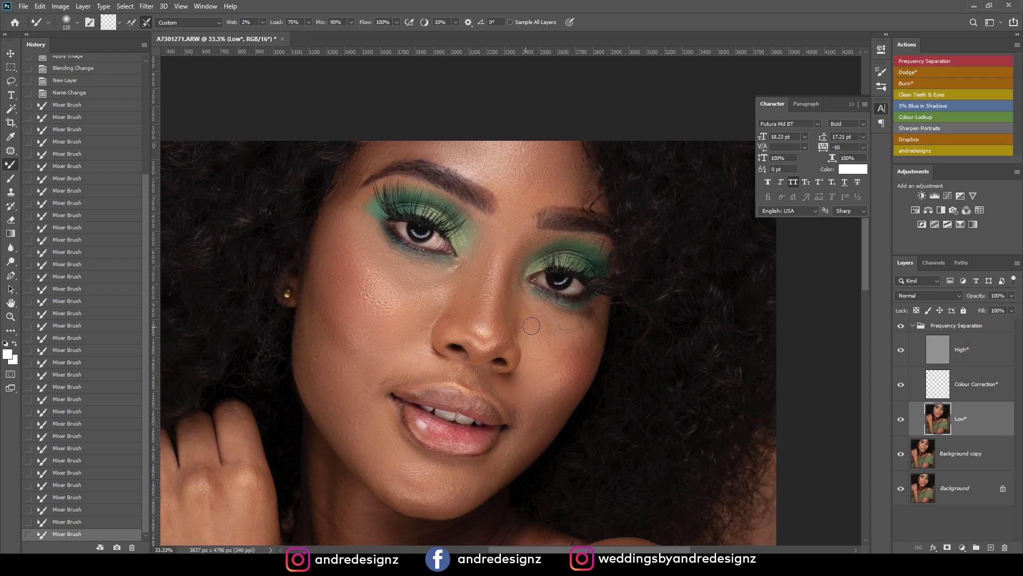
Step: Blend the opposite cheek below the eye and the skin beside the chin, adjusting the Mixer Brush size
mouse_move(534, 322)
mouse_down()
mouse_move(533, 349)
mouse_move(547, 354)
mouse_move(588, 325)
mouse_move(554, 358)
mouse_move(566, 340)
mouse_up()
drag(523, 446, 500, 457)
key(bracketright)
key(bracketleft)
key(bracketleft)
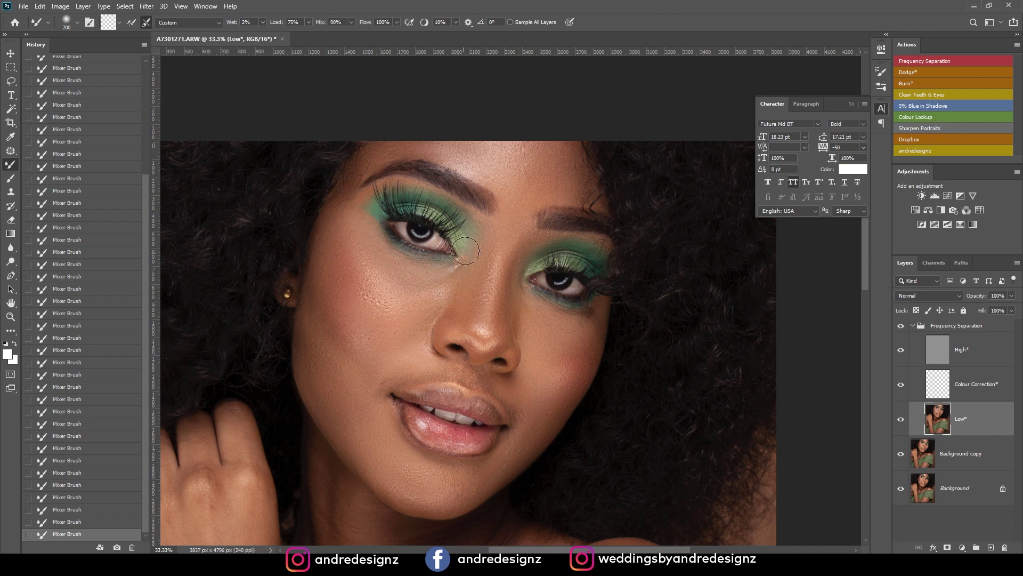
Step: Smooth the skin tones of the neck, upper chest and bare shoulder with the Mixer Brush at size 250
scroll(460, 297, down, 5)
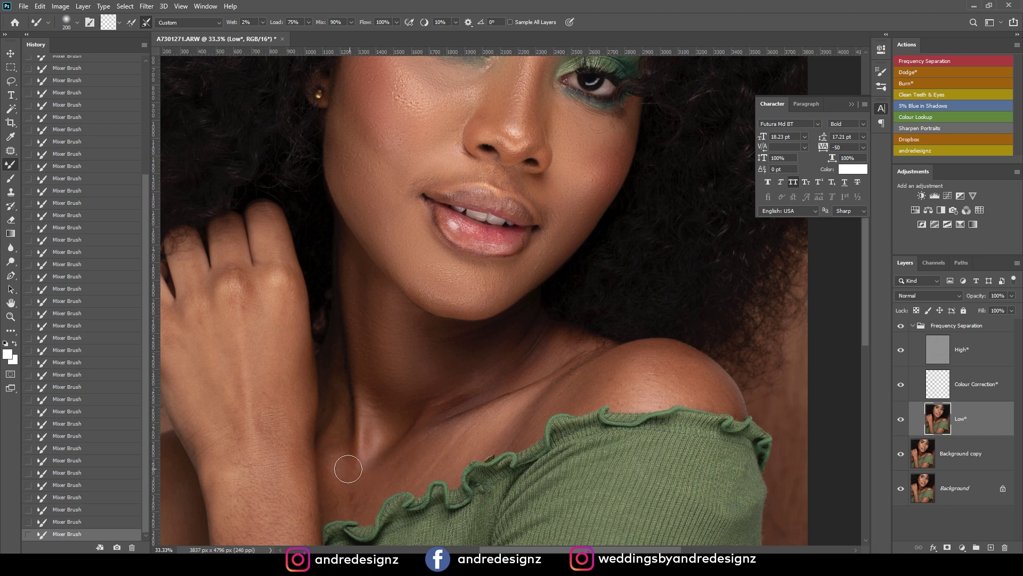
key(bracketright)
mouse_move(352, 494)
mouse_down()
mouse_move(331, 482)
mouse_move(336, 370)
mouse_up()
drag(489, 429, 487, 382)
mouse_move(536, 336)
mouse_down()
mouse_move(485, 378)
mouse_move(473, 365)
mouse_move(452, 371)
mouse_move(450, 403)
mouse_move(544, 340)
mouse_move(515, 374)
mouse_move(530, 371)
mouse_move(512, 397)
mouse_move(525, 330)
mouse_move(437, 361)
mouse_move(537, 343)
mouse_up()
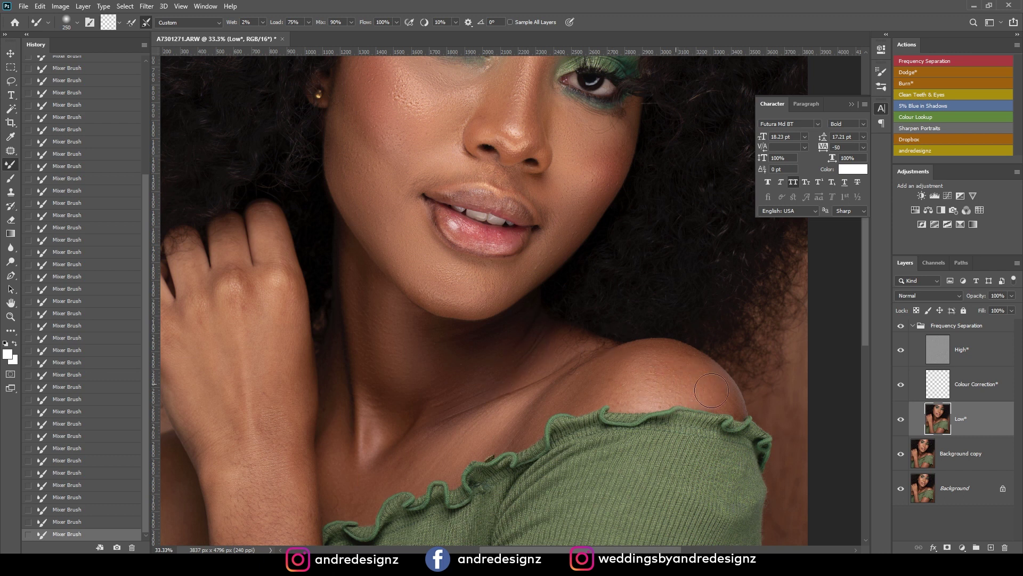
mouse_move(727, 407)
mouse_down()
mouse_move(687, 363)
mouse_move(604, 378)
mouse_move(635, 361)
mouse_move(621, 380)
mouse_move(682, 378)
mouse_move(724, 400)
mouse_move(673, 361)
mouse_move(485, 430)
mouse_move(483, 421)
mouse_move(376, 481)
mouse_move(503, 405)
mouse_up()
Step: Blend the skin tones of the upper arm below the sleeve with the Mixer Brush at size 400
key(ctrl+minus)
key(ctrl+minus)
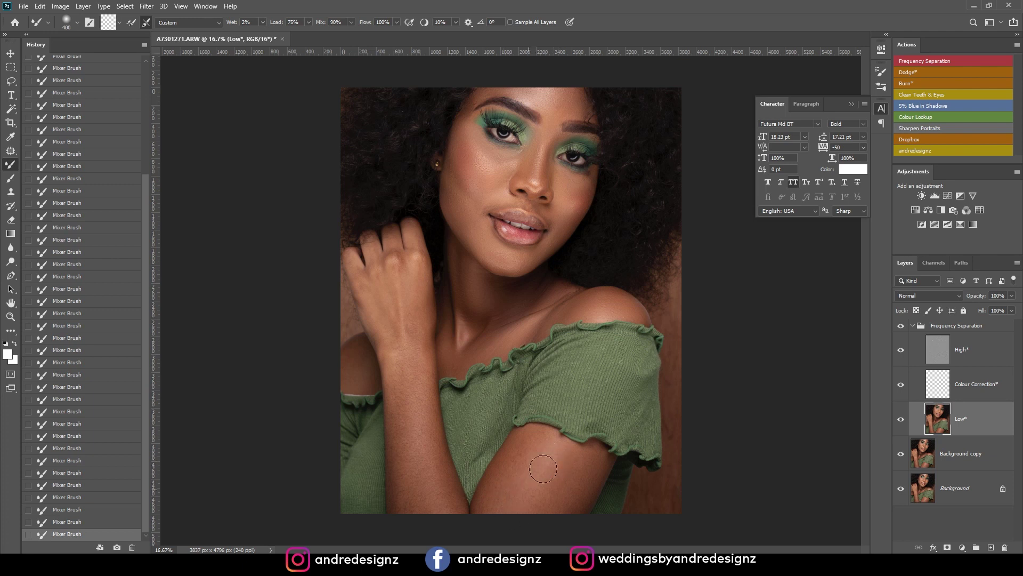
mouse_move(610, 490)
mouse_down()
mouse_move(554, 530)
mouse_move(548, 514)
mouse_move(543, 520)
mouse_move(599, 466)
mouse_up()
Step: Examine the Mixer Brush blending on the face, neck, hand and arms at several magnifications
key(ctrl+plus)
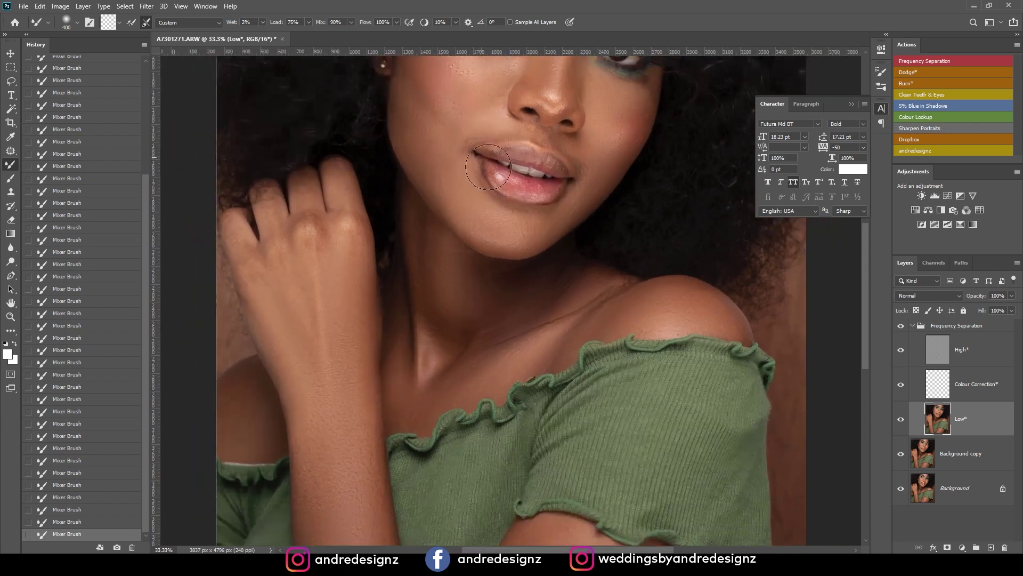
key(ctrl+minus)
key(ctrl+plus)
drag(544, 112, 529, 233)
key(bracketleft)
key(bracketleft)
key(bracketleft)
key(bracketleft)
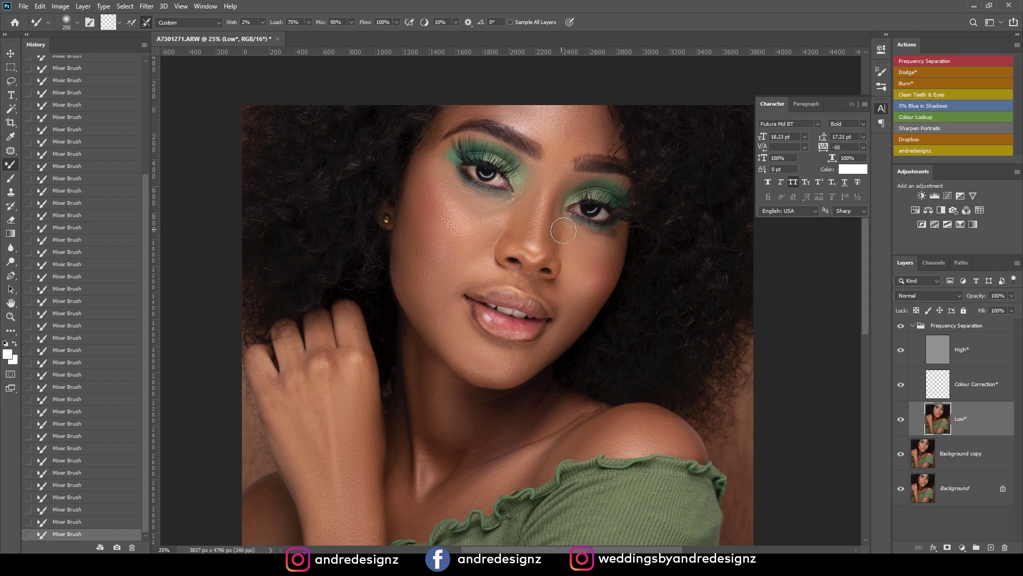
key(ctrl+minus)
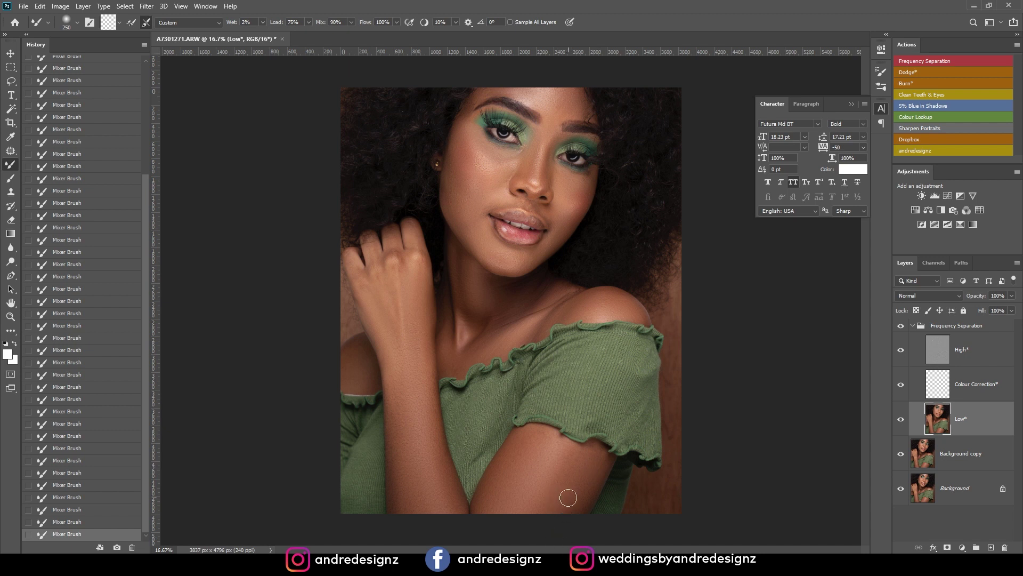
key(ctrl+plus)
scroll(532, 394, left, 2)
scroll(531, 386, up, 1)
key(ctrl+minus)
key(ctrl+plus)
key(ctrl+plus)
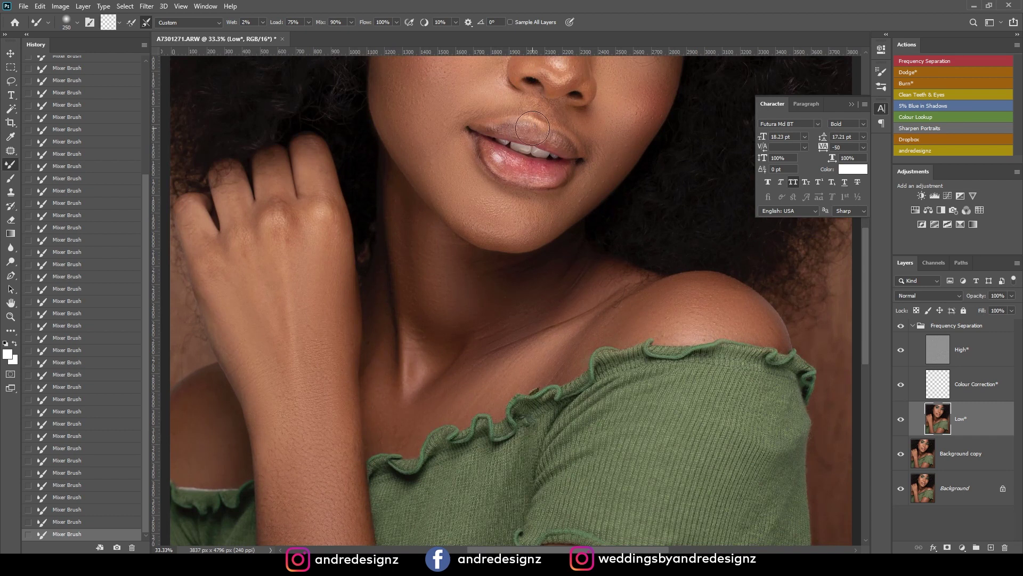
drag(574, 126, 565, 403)
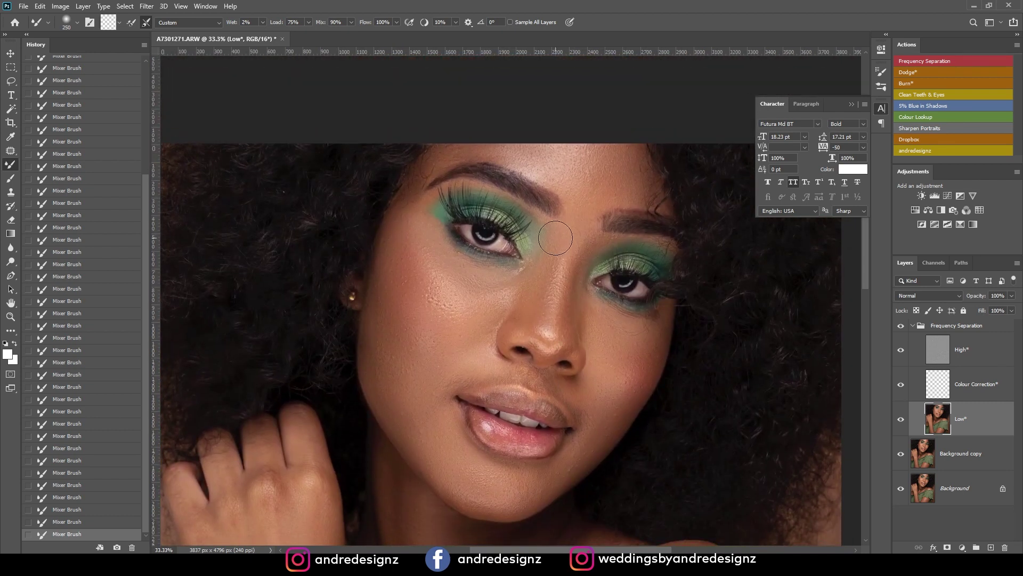
key(ctrl+plus)
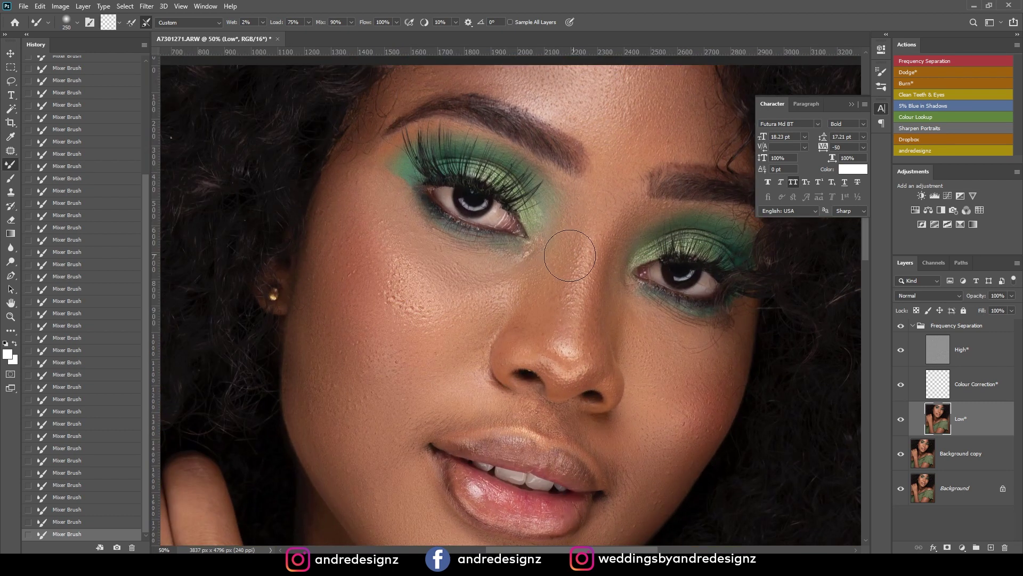
Step: On the High* layer, clone clean skin texture over the bumps at the outer edge of the earring-side cheek highlight with the Clone Stamp at size 50
key(bracketleft)
key(bracketleft)
key(bracketleft)
key(bracketleft)
key(bracketleft)
key(bracketleft)
click(964, 356)
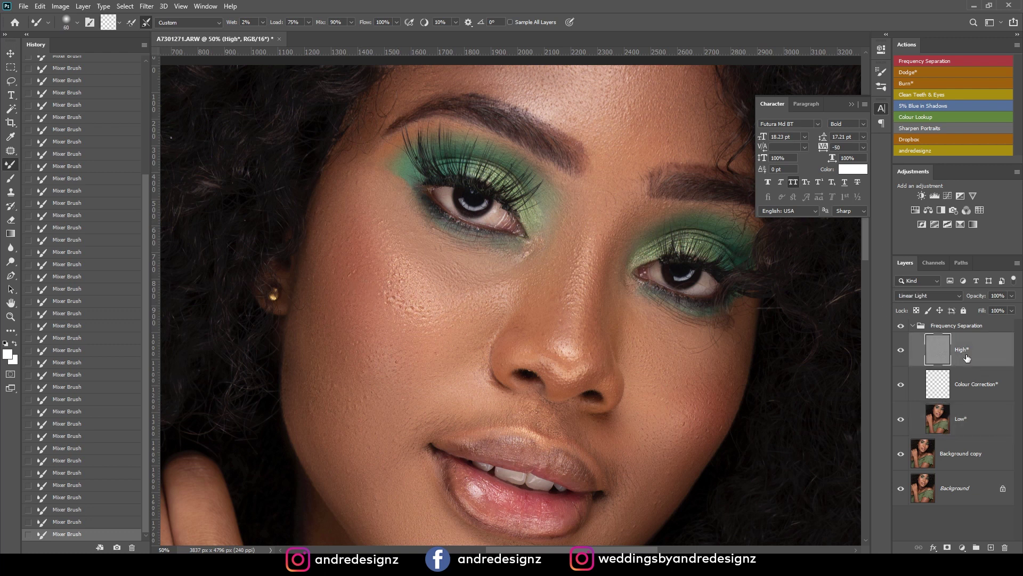
key(s)
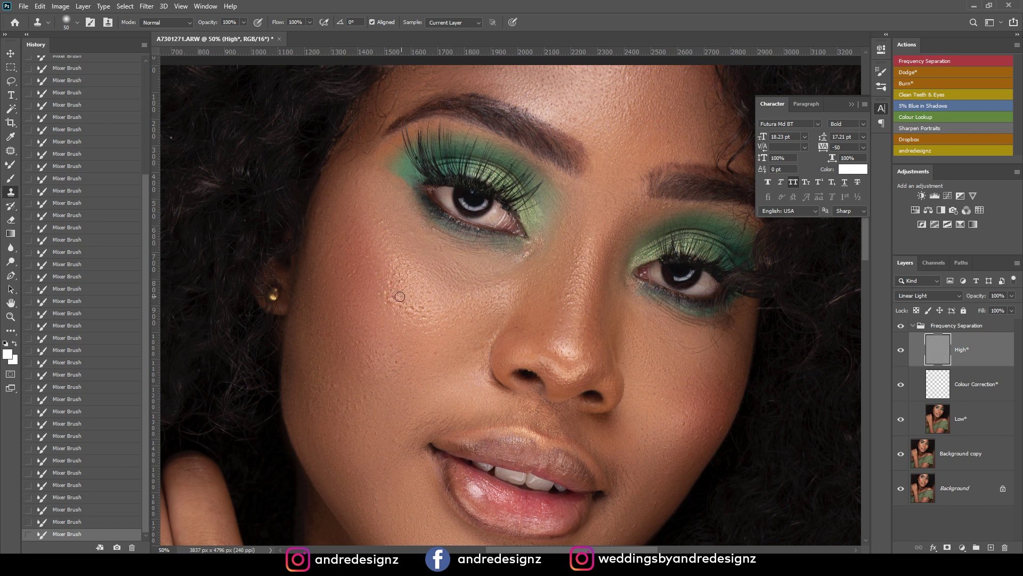
key(ctrl+plus)
key(ctrl+plus)
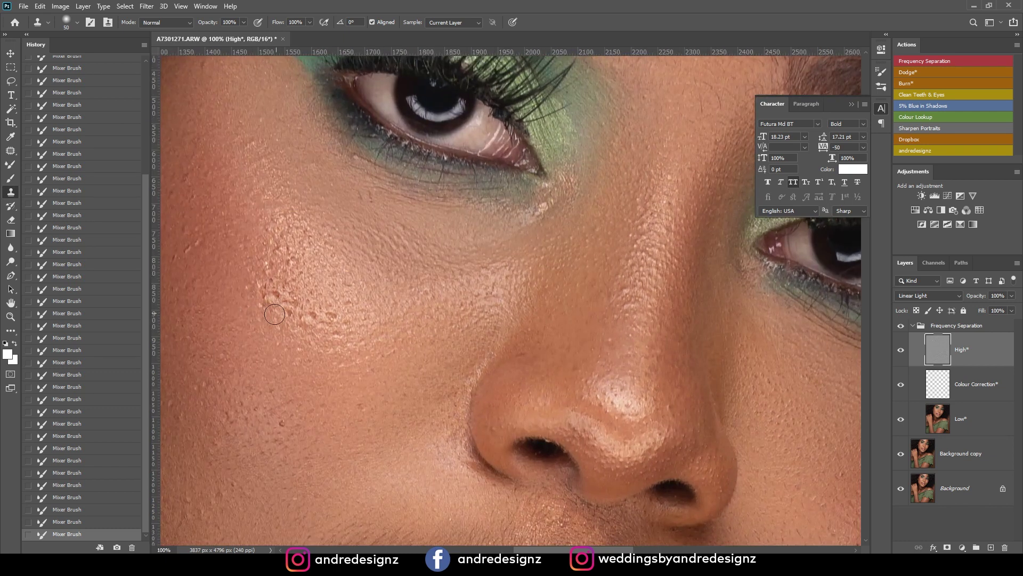
click(265, 300)
click(274, 302)
click(279, 295)
click(283, 290)
Step: Clone clean texture over the bumps along the lower part of the cheek highlight and the skin below it
click(309, 313)
click(320, 329)
click(322, 331)
click(333, 316)
click(346, 332)
click(349, 323)
click(363, 407)
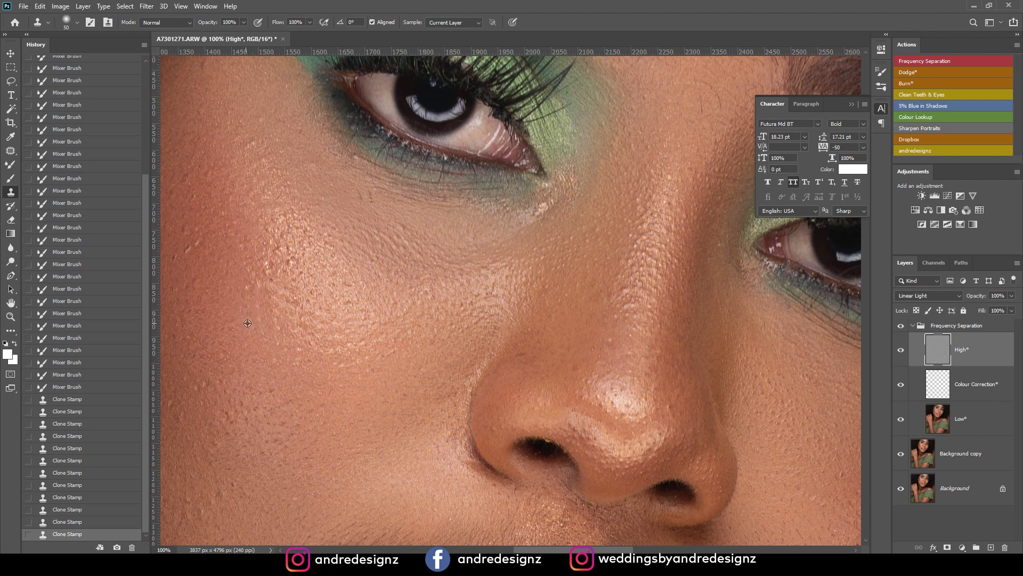
Step: Clone Stamp the rough spots on the outer side of the same cheek
click(198, 243)
click(203, 245)
click(185, 238)
click(207, 231)
click(188, 182)
Step: Clone out the remaining bumps in the upper cheek highlight and the uneven texture under the eye
click(299, 270)
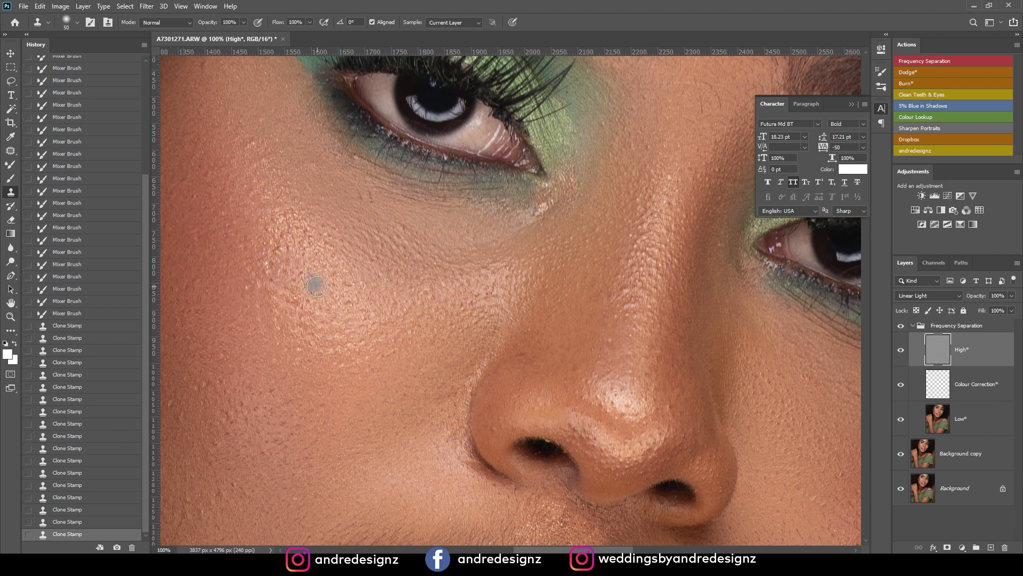
click(296, 256)
click(294, 247)
click(320, 301)
click(373, 196)
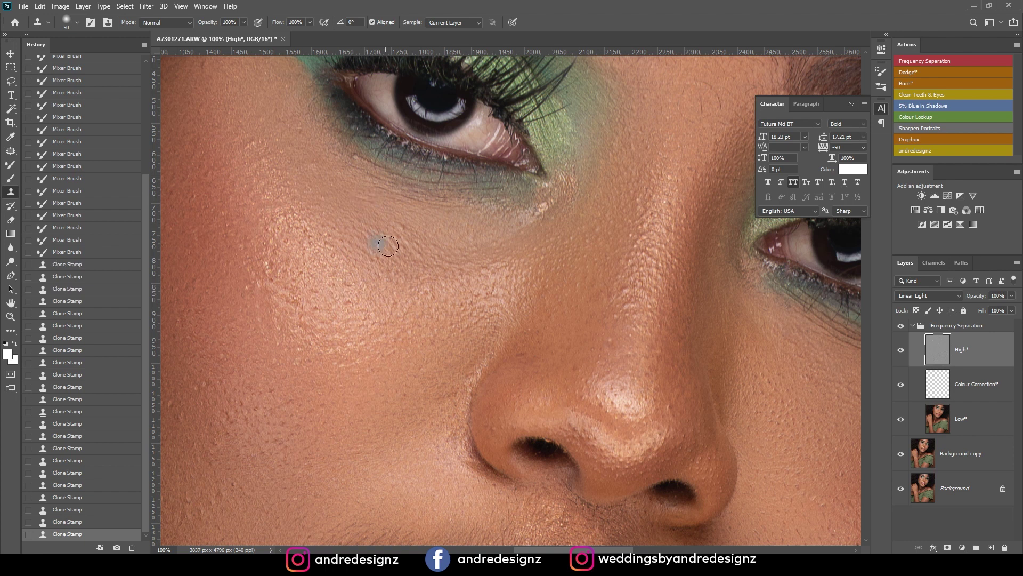
click(429, 258)
key(ctrl+minus)
key(ctrl+minus)
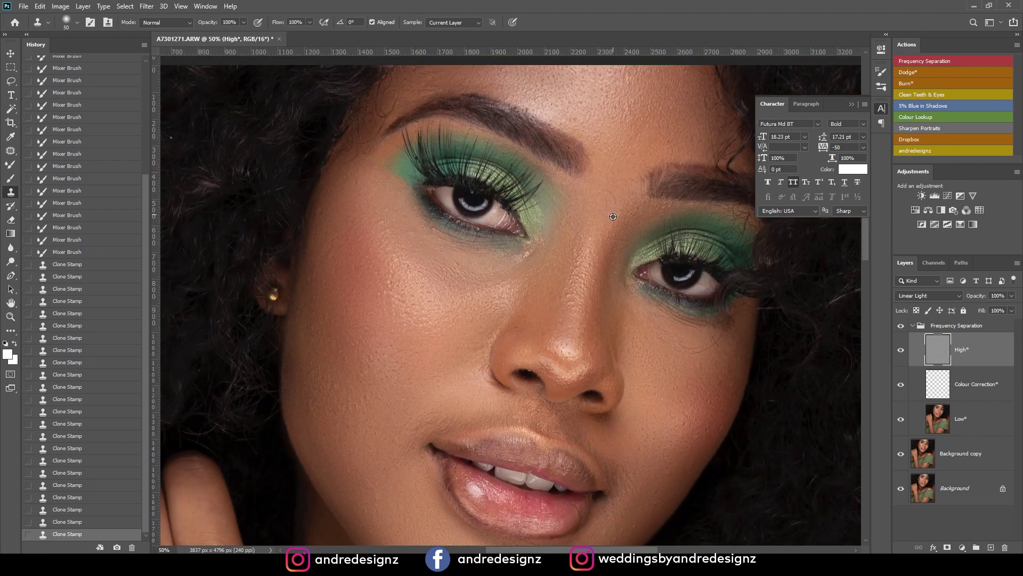
Step: Clone clean texture over the spots on the forehead between and above the eyebrows
click(628, 186)
scroll(583, 200, up, 5)
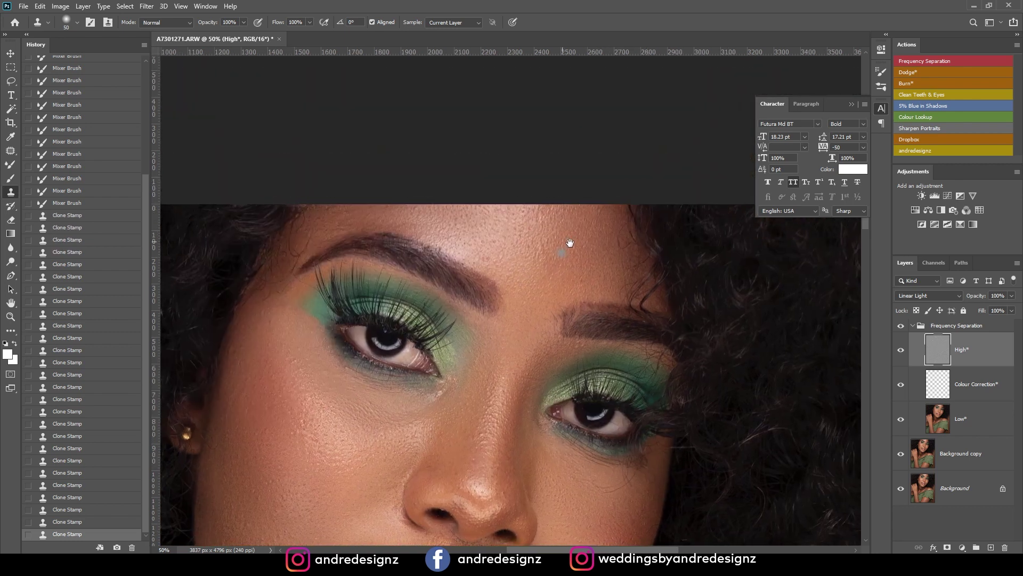
scroll(356, 284, up, 2)
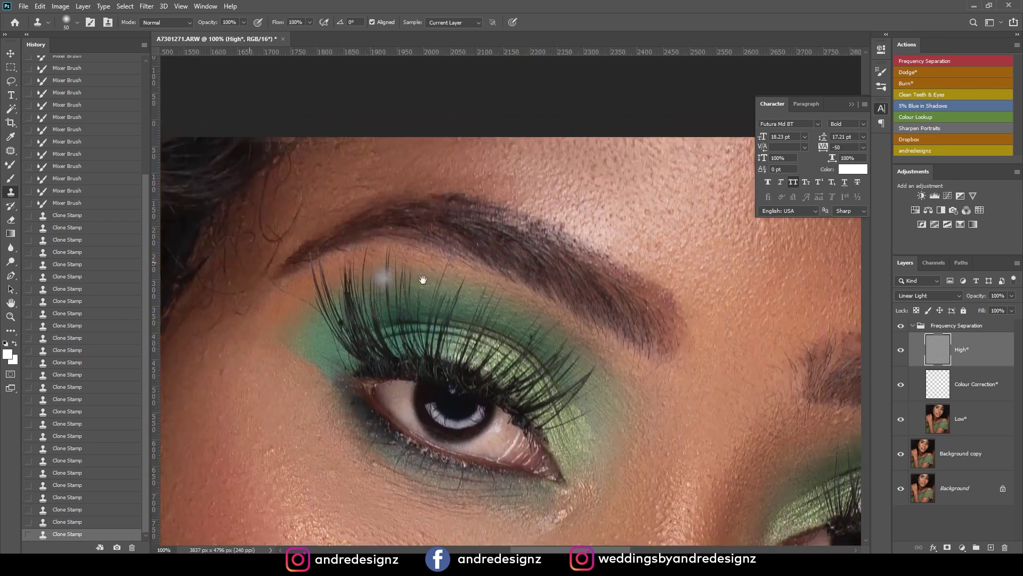
Step: Even out the skin texture of the temple beside the outer corner of the earring-side eye using the Clone Stamp
drag(422, 280, 655, 268)
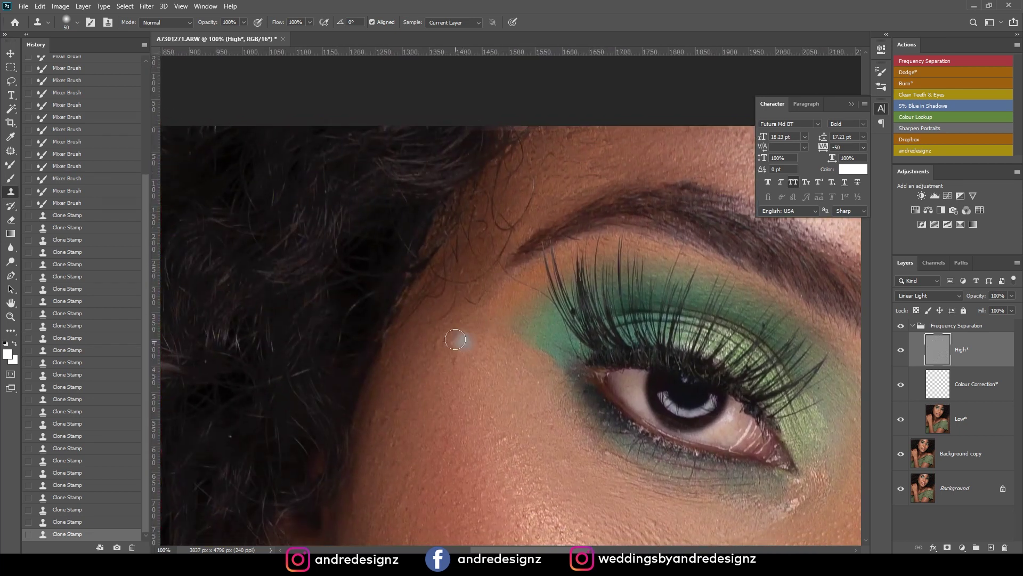
click(456, 324)
click(466, 327)
click(460, 355)
click(435, 341)
click(479, 364)
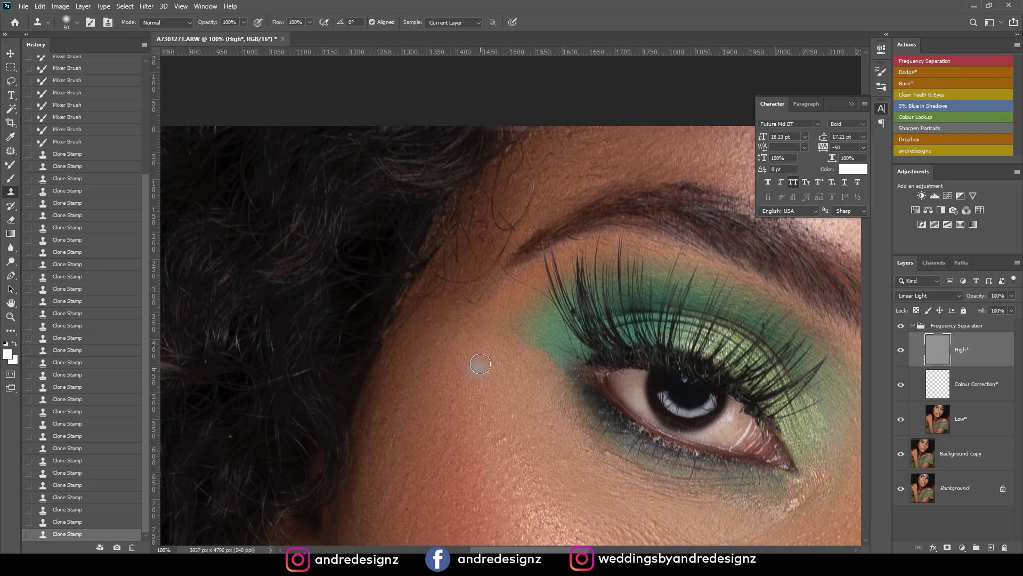
Step: Clone over the rough texture and stray hairs between the hairline and the tail of the earring-side eyebrow
click(548, 183)
click(543, 191)
click(560, 187)
click(536, 228)
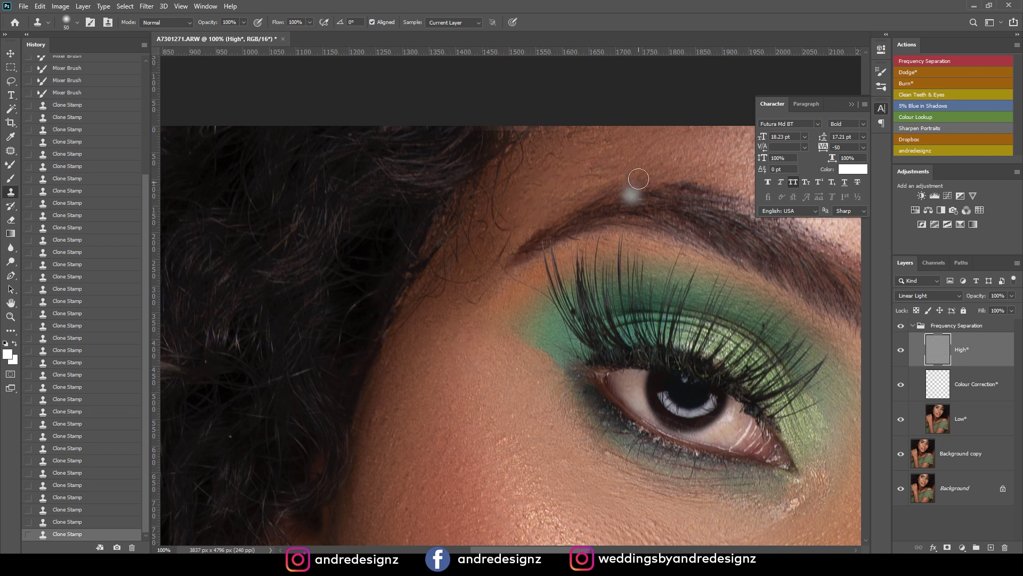
Step: Sample clean skin and clone it over the forehead above the earring-side eyebrow, comparing the strokes with undo and redo
drag(628, 193, 469, 286)
alt+click(429, 244)
click(425, 247)
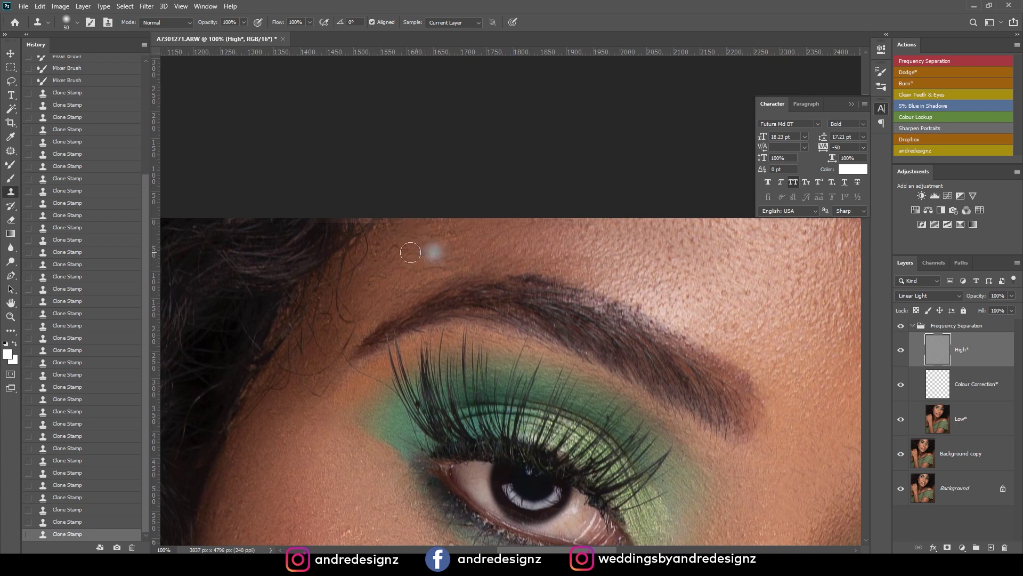
click(409, 251)
key(ctrl+z)
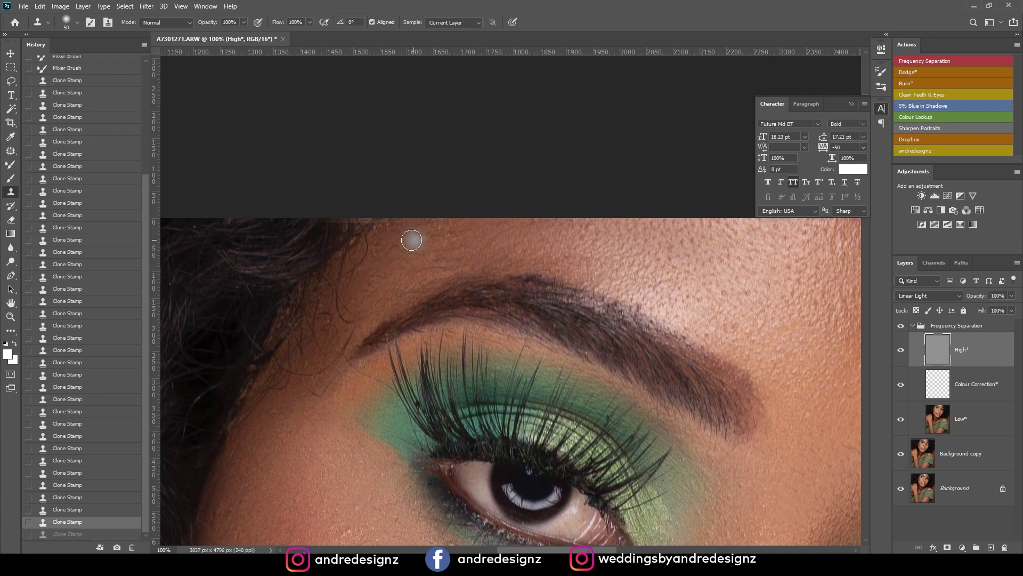
key(ctrl+z)
key(ctrl+shift+z)
key(ctrl+shift+z)
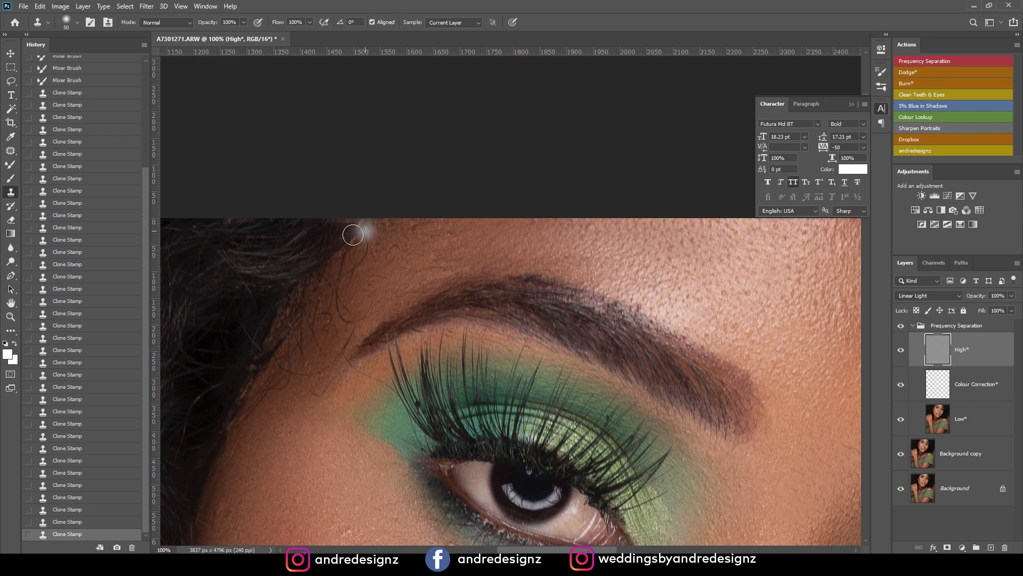
click(475, 251)
Step: Clone clean texture onto the skin just below the tail of the eyebrow, beside the green eyeshadow
key(ctrl+minus)
key(ctrl+minus)
key(ctrl+plus)
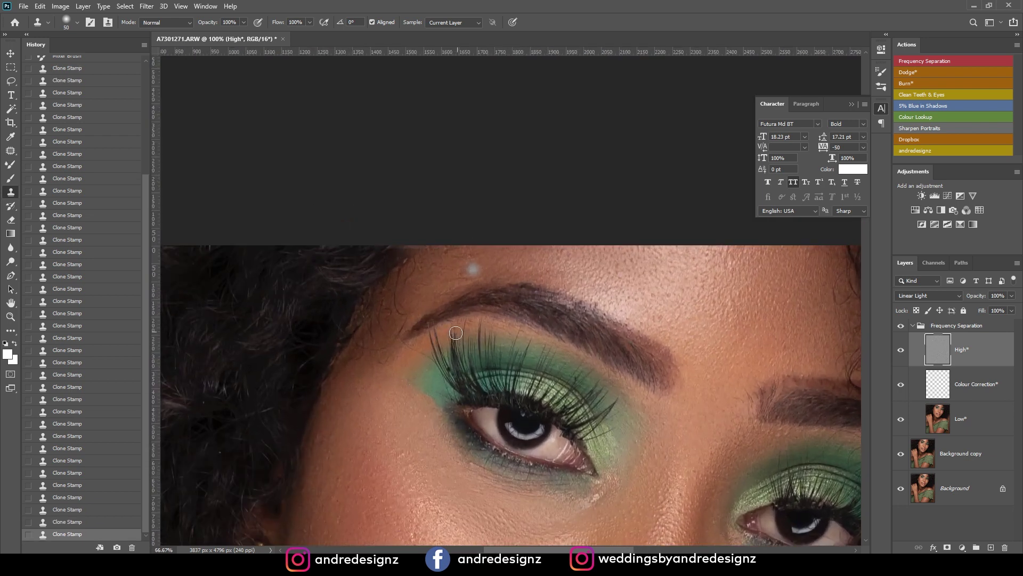
key(ctrl+plus)
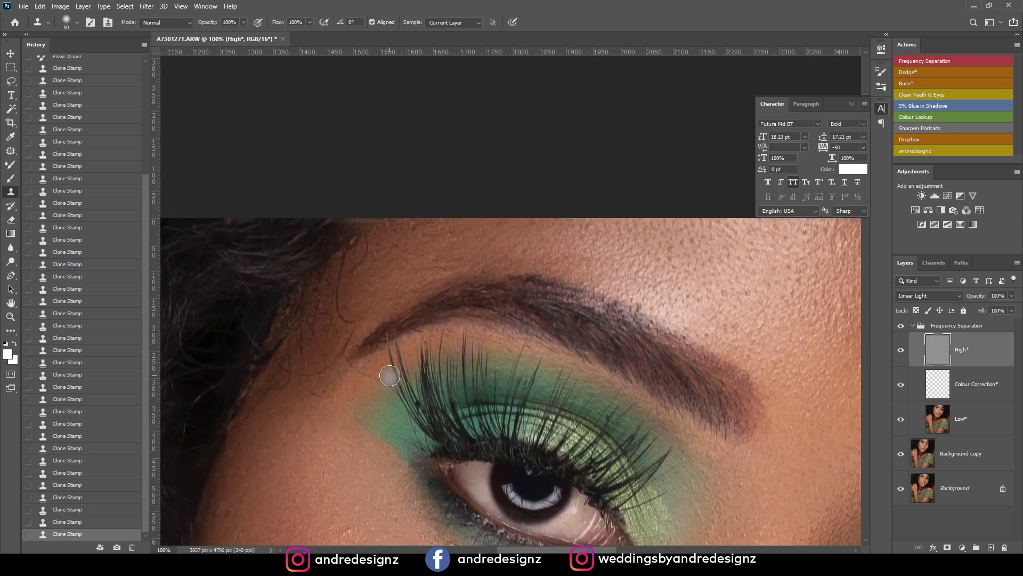
click(358, 395)
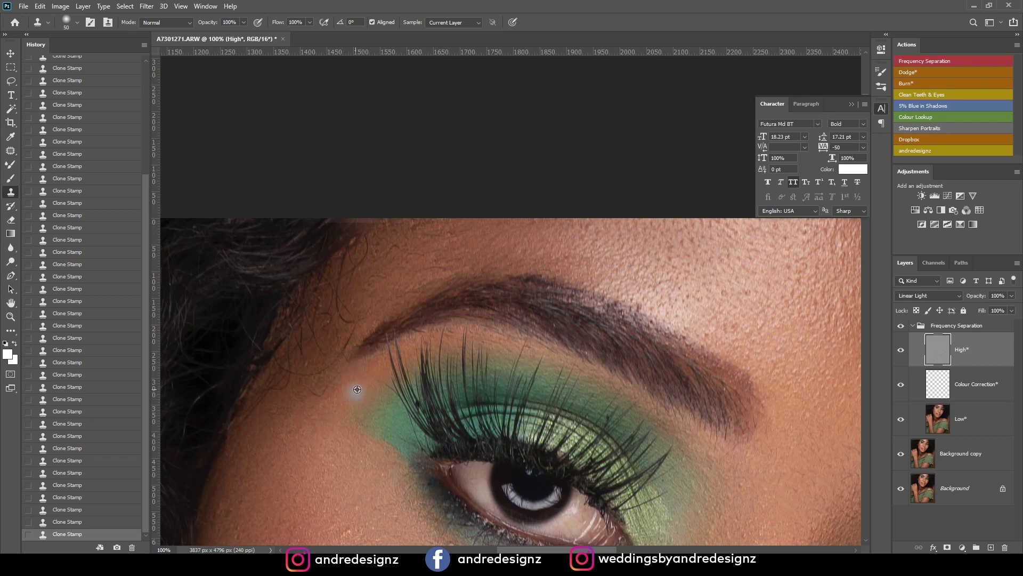
Step: Examine the skin texture of the other brow area, the raised hand, the forearm and the shoulder behind it
scroll(457, 240, down, 5)
scroll(446, 269, right, 8)
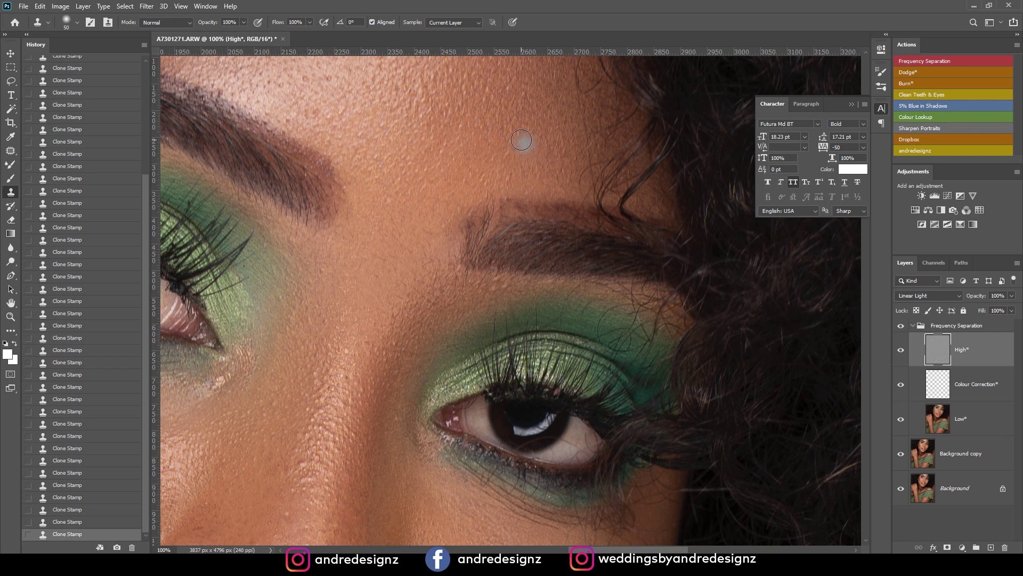
scroll(507, 153, down, 2)
scroll(493, 170, down, 3)
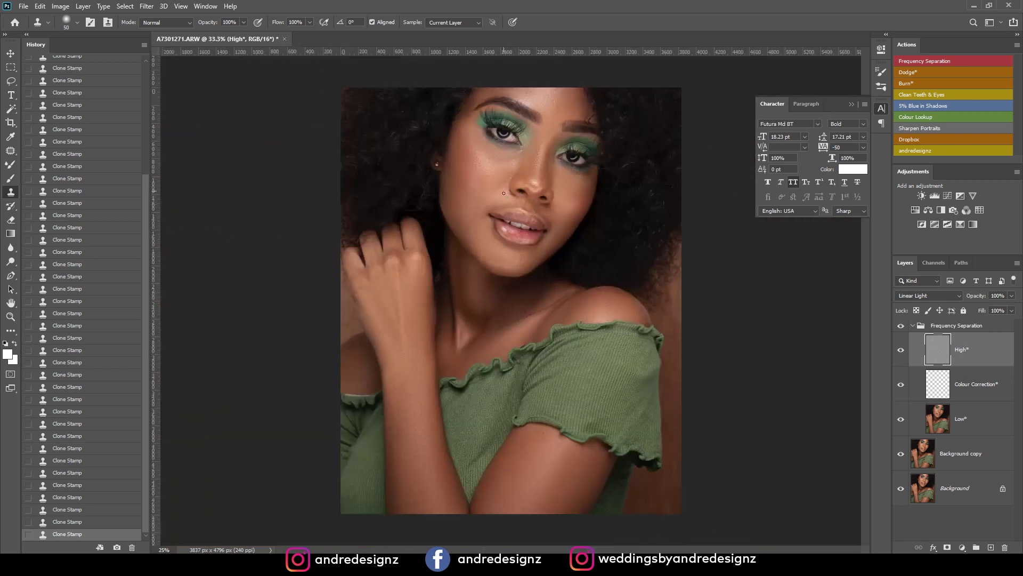
scroll(570, 187, up, 2)
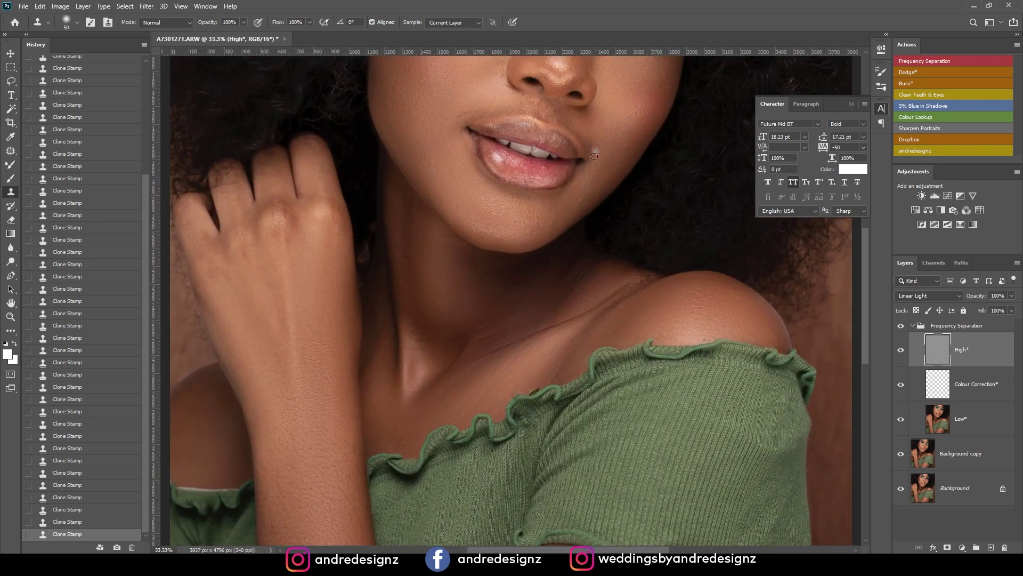
drag(446, 294, 594, 273)
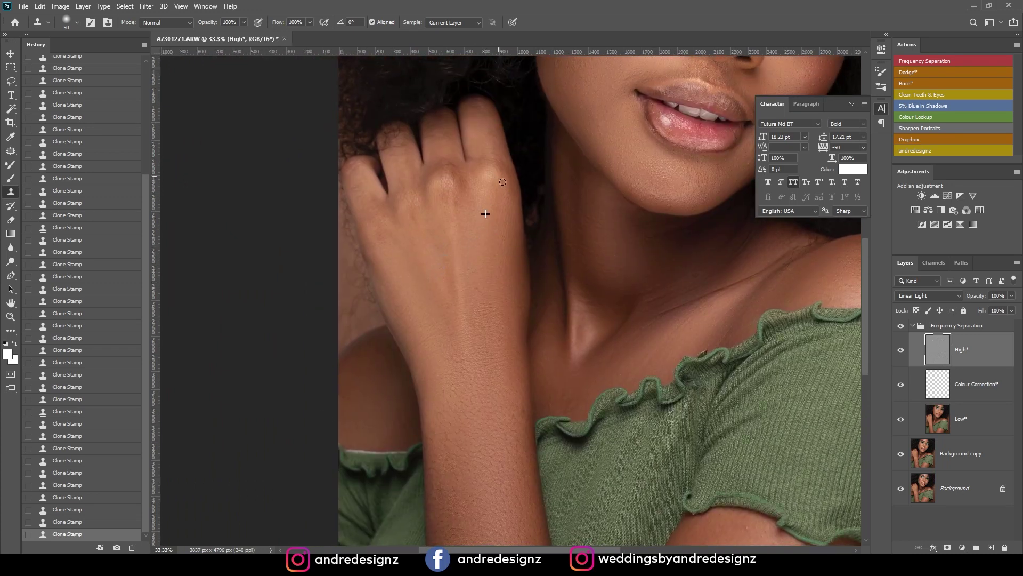
drag(498, 226, 461, 148)
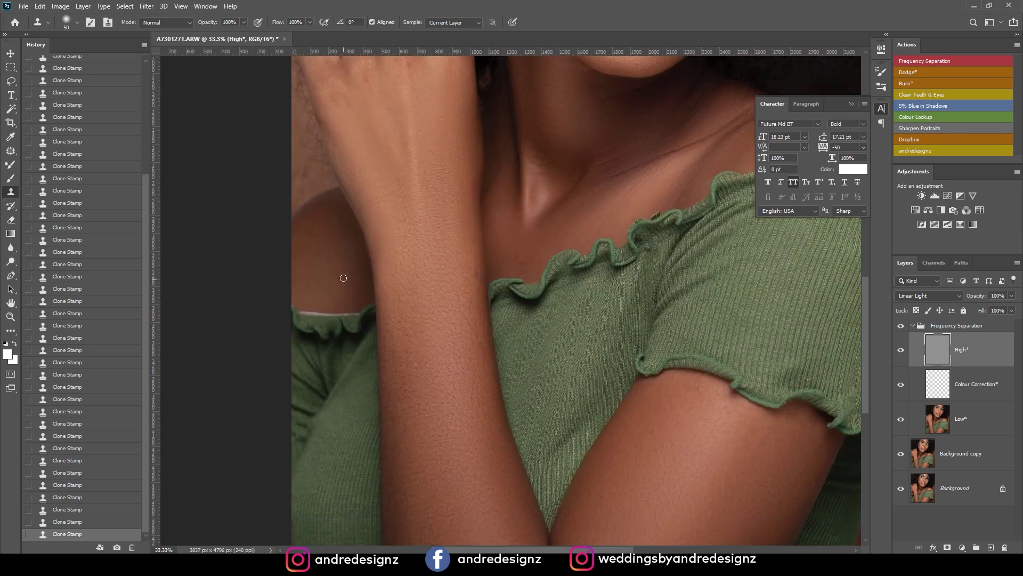
Step: Clone out the small mark on the shoulder behind the forearm, above the top's neckline
key(ctrl+plus)
key(ctrl+plus)
key(ctrl+plus)
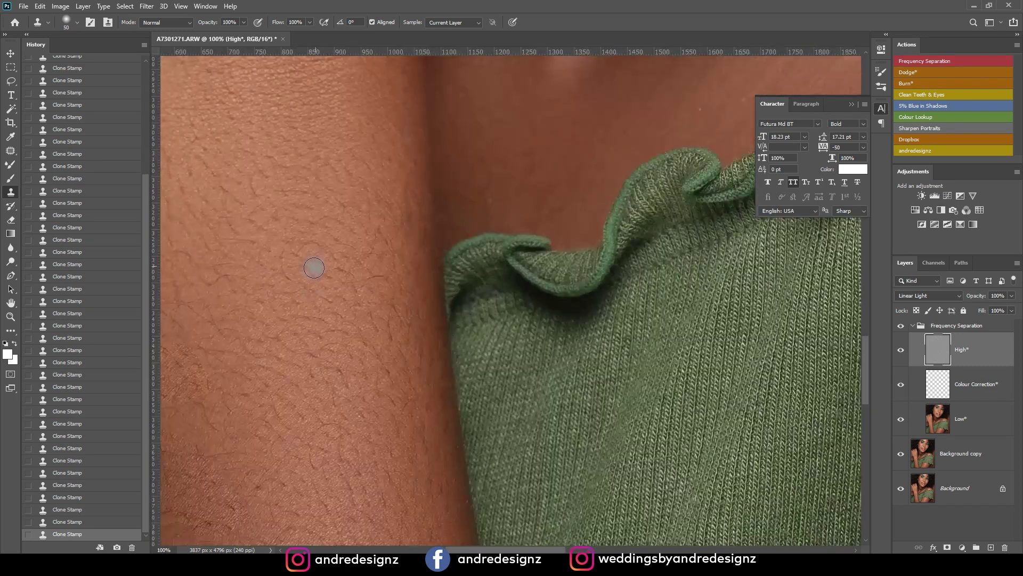
drag(404, 247, 651, 201)
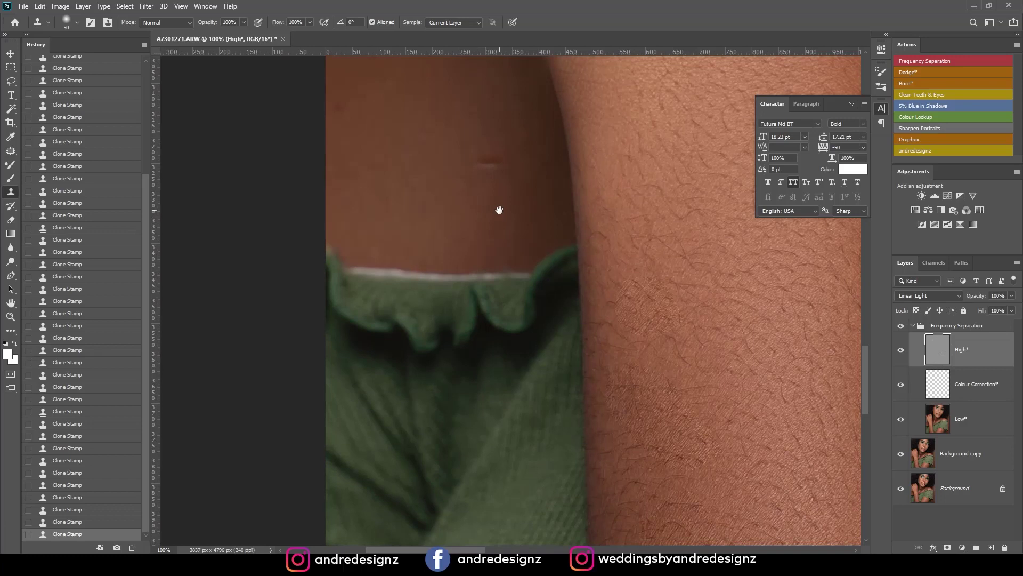
alt+click(508, 212)
Step: Soften the white edge along the top's neckline at that shoulder with the Clone Stamp, undoing the first stroke and redoing it
drag(523, 265, 428, 278)
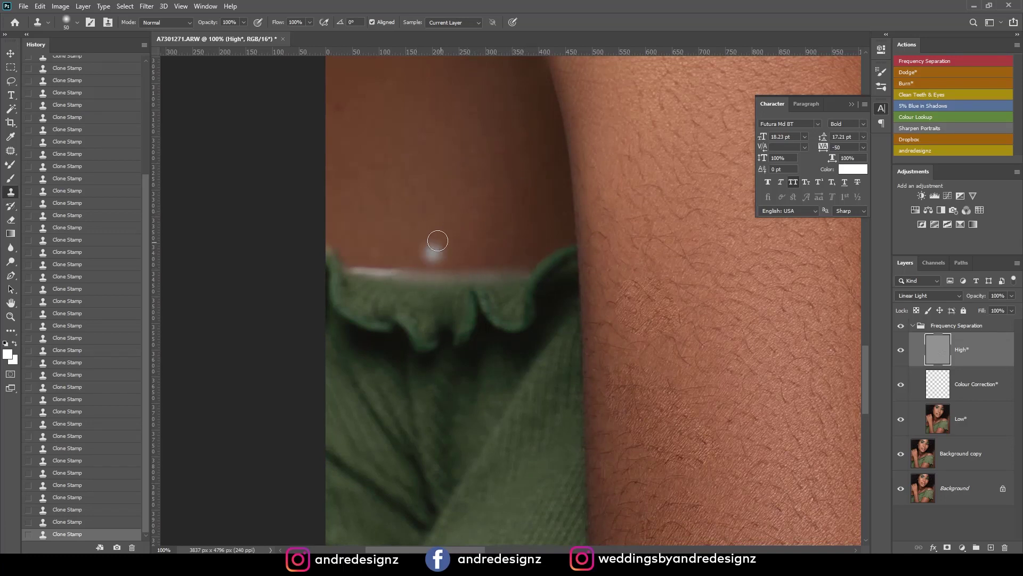
key(ctrl+z)
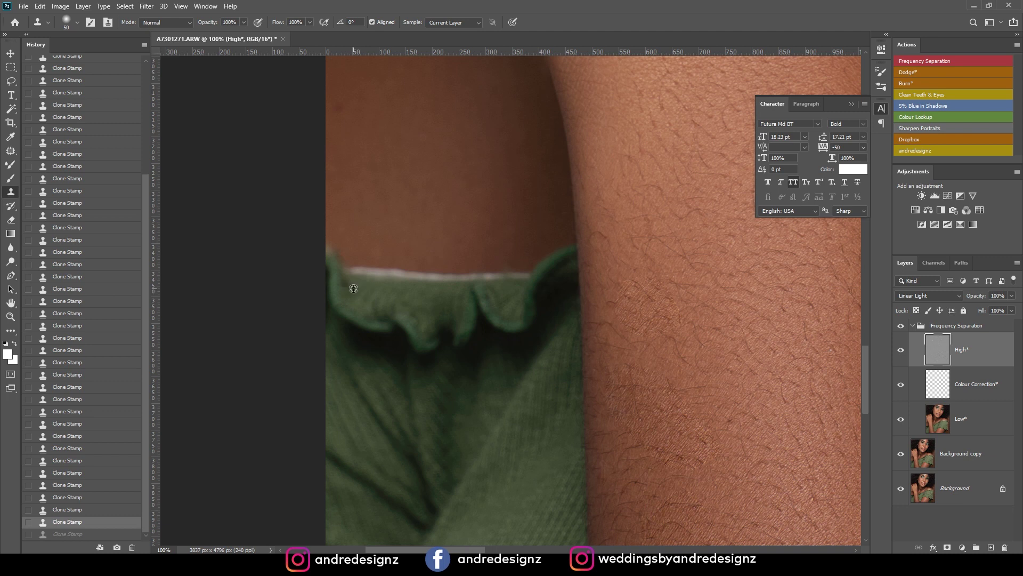
mouse_move(351, 274)
mouse_down()
mouse_move(461, 276)
mouse_move(458, 285)
mouse_move(530, 277)
mouse_up()
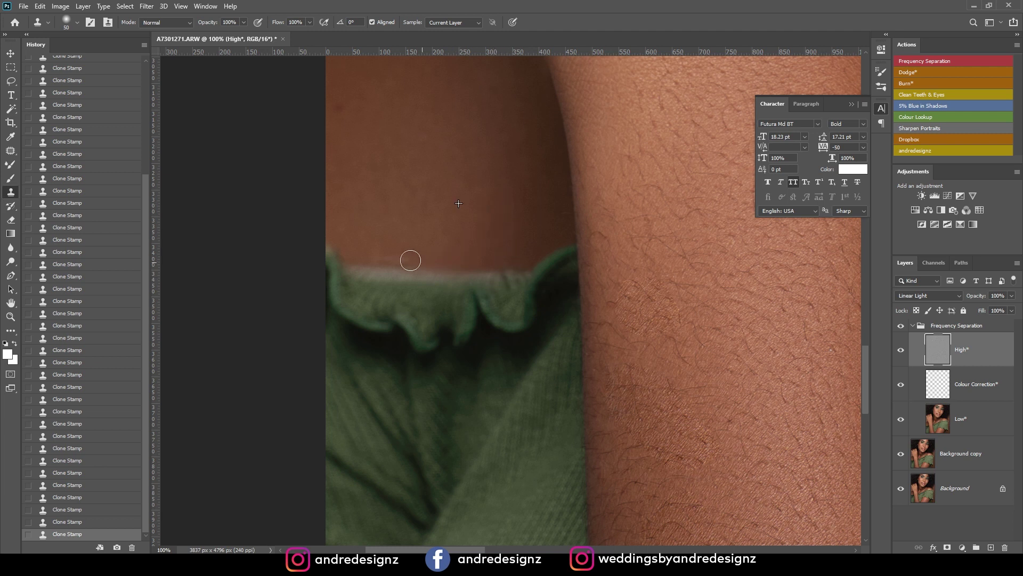
key(ctrl+minus)
key(ctrl+minus)
key(ctrl+minus)
key(ctrl+minus)
key(ctrl+minus)
key(ctrl+minus)
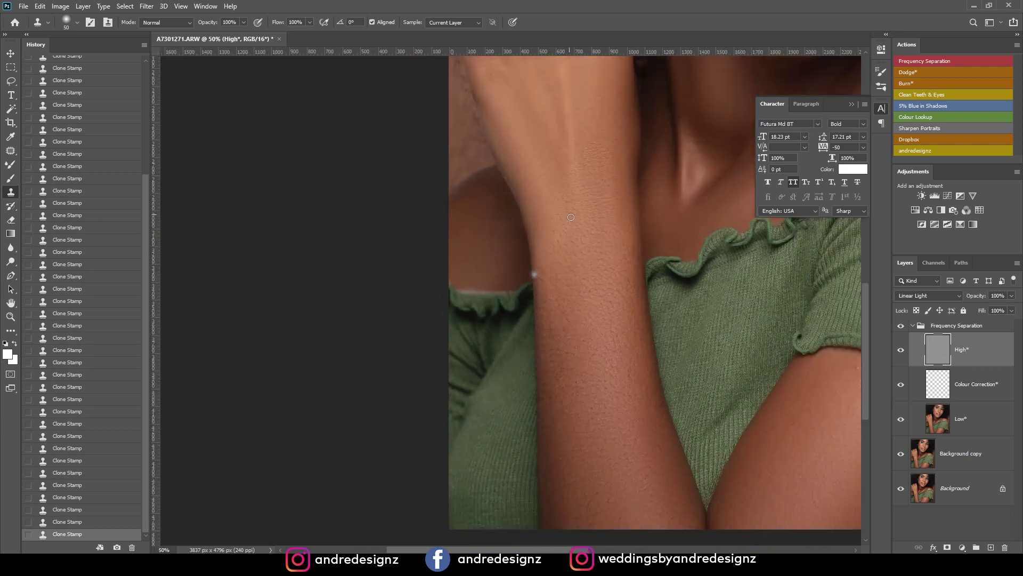
Step: Roll the history back to before the Clone Stamp strokes on the white neckline edge at the shoulder behind the forearm
key(ctrl+plus)
key(ctrl+plus)
key(ctrl+plus)
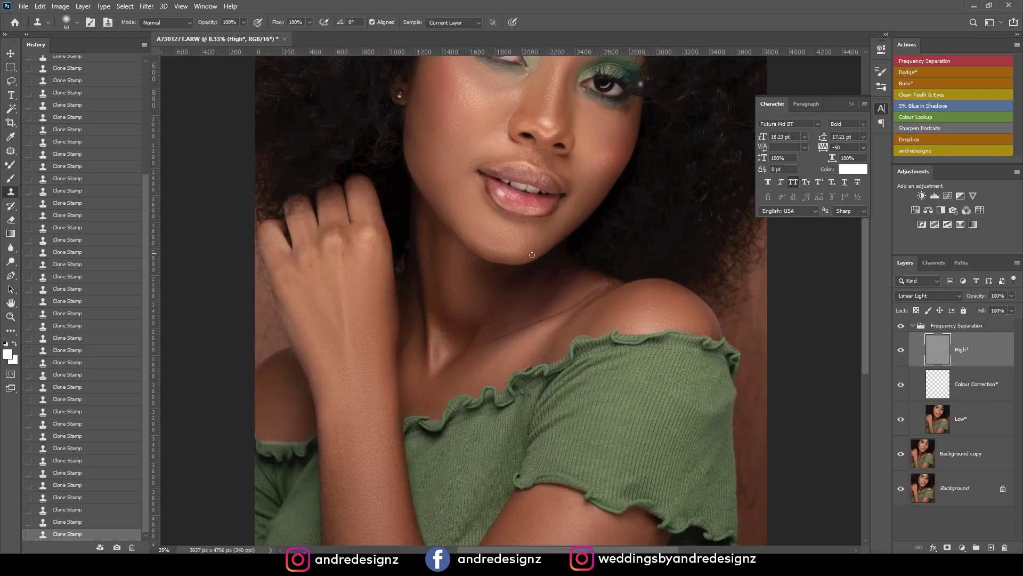
key(ctrl+1)
scroll(559, 215, down, 10)
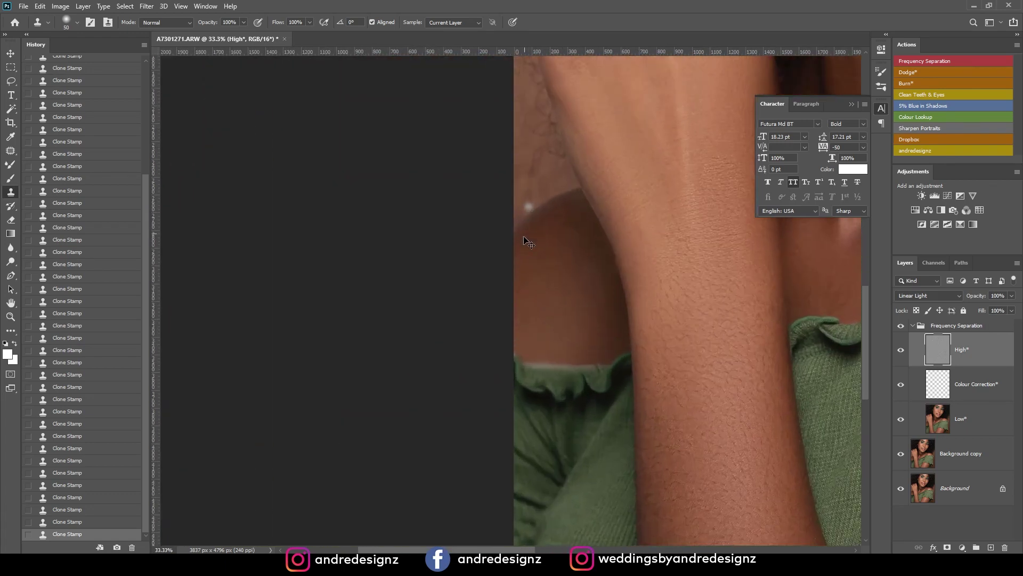
drag(528, 118, 522, 107)
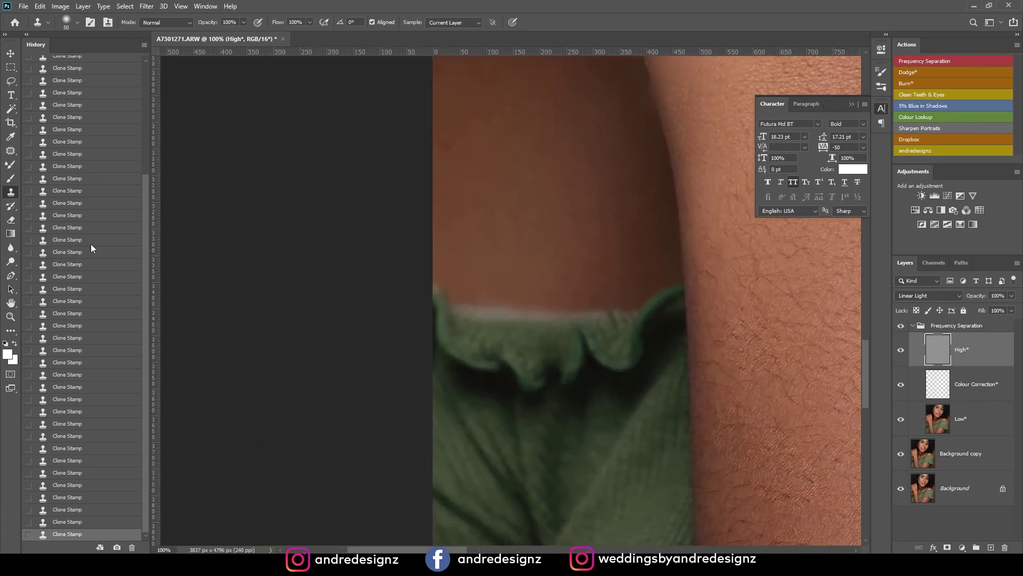
click(78, 374)
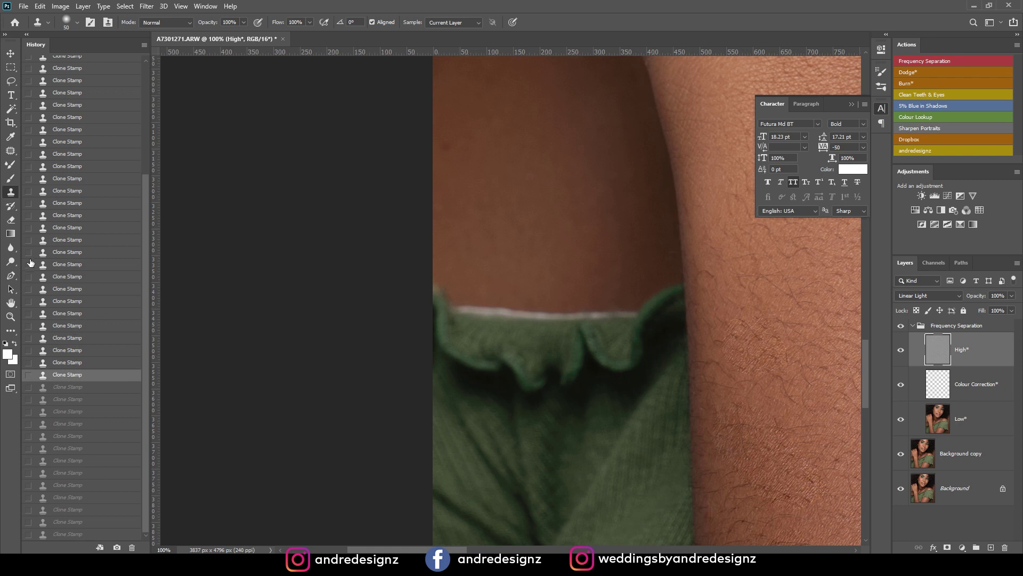
Step: Draw a closed Pen path around the white neckline edge, running along the top of the green ruffle and back over the skin above it
key(p)
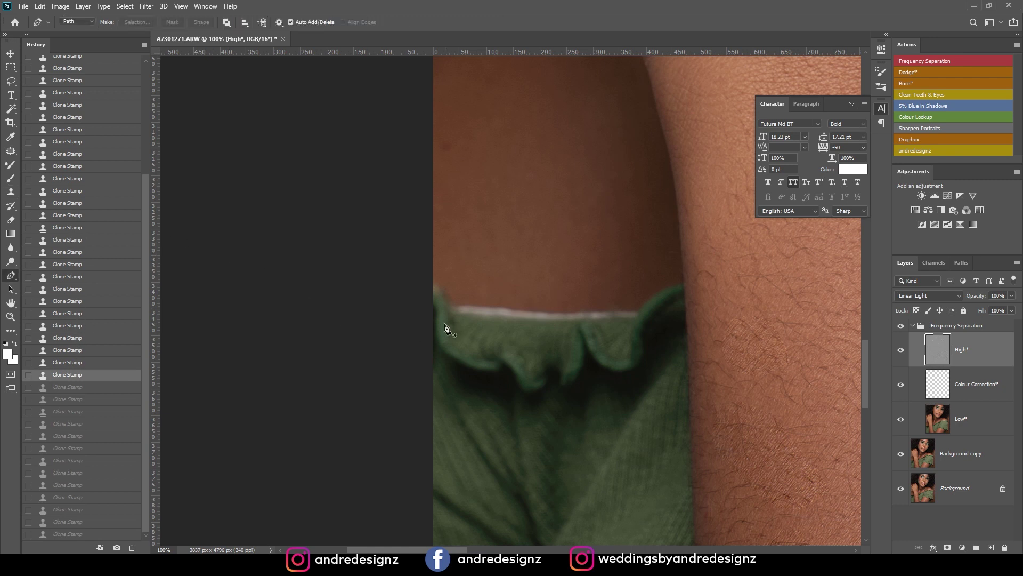
drag(446, 316, 449, 315)
drag(636, 322, 638, 321)
key(ctrl+z)
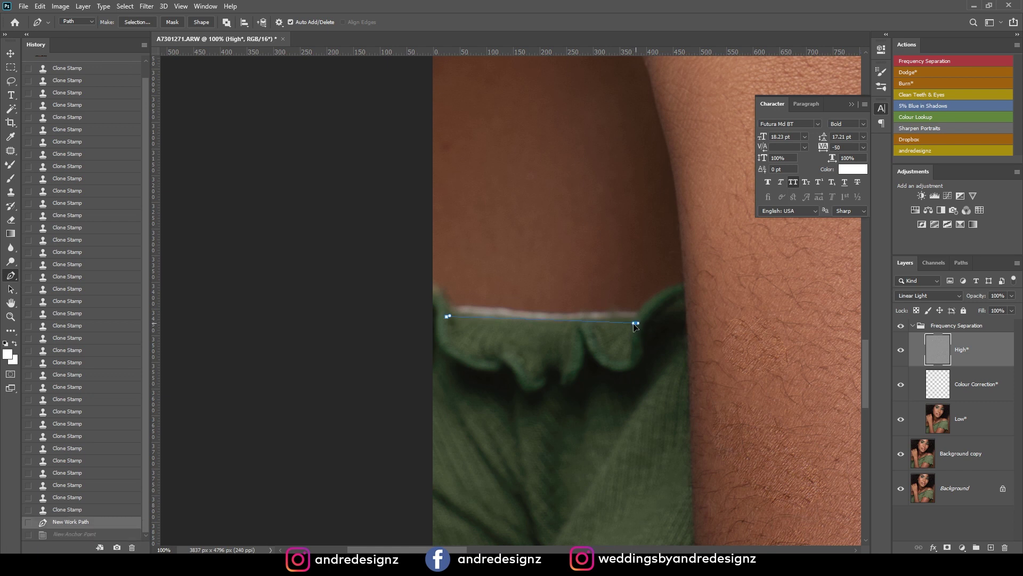
click(636, 321)
click(640, 313)
click(641, 306)
click(629, 294)
click(576, 283)
click(511, 294)
click(461, 297)
click(449, 296)
click(445, 317)
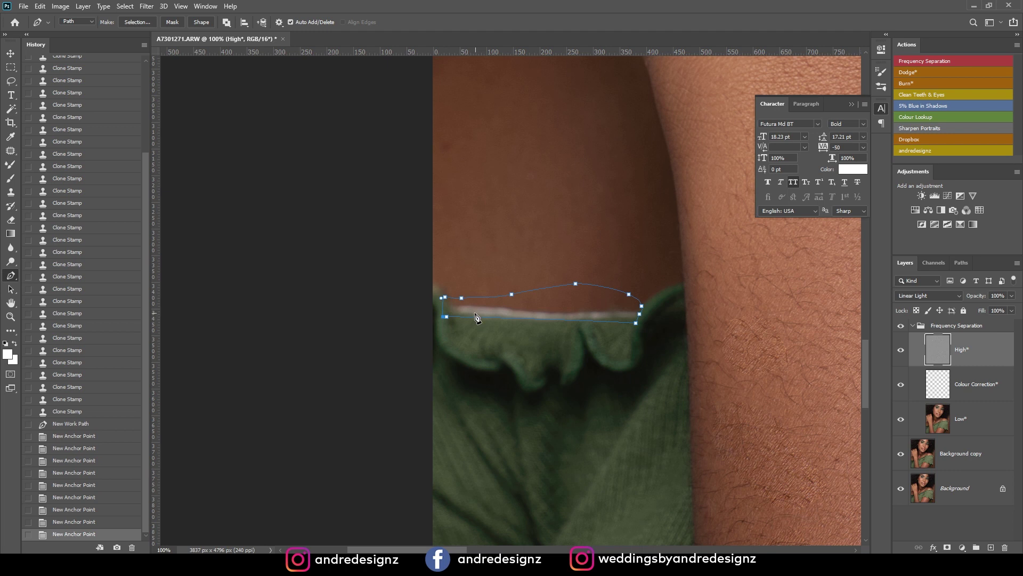
Step: Undo the two stray anchor points above the ruffle and convert the closed path into a new anti-aliased selection with a 0-pixel feather radius
click(487, 305)
click(491, 305)
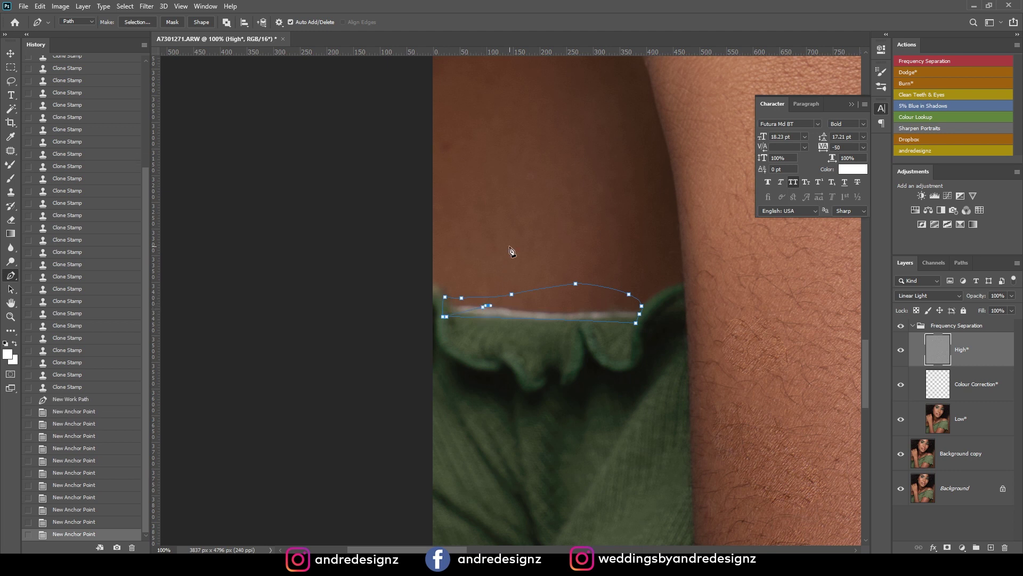
key(ctrl+z)
key(ctrl+z)
right_click(547, 299)
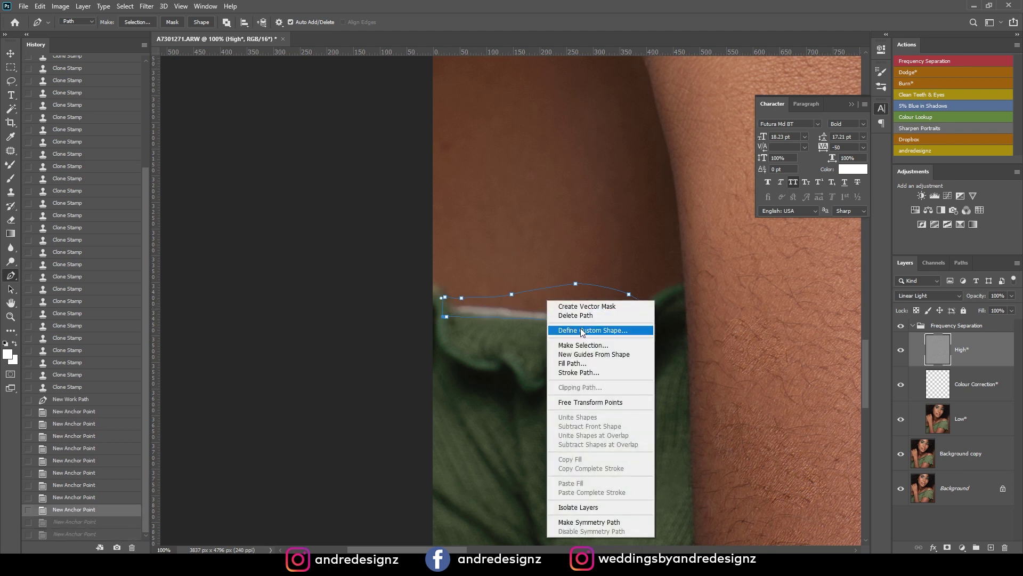
click(583, 345)
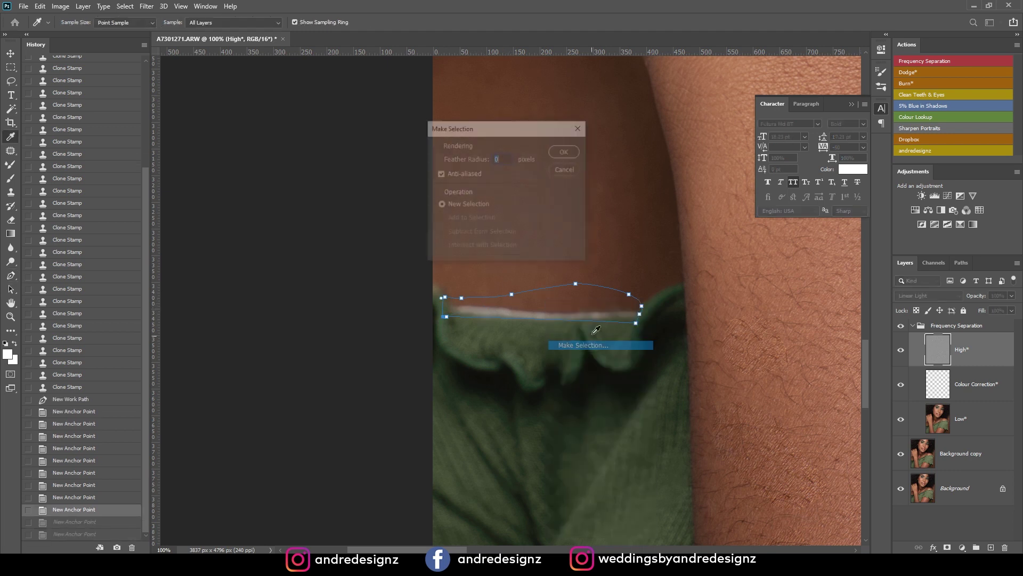
click(568, 152)
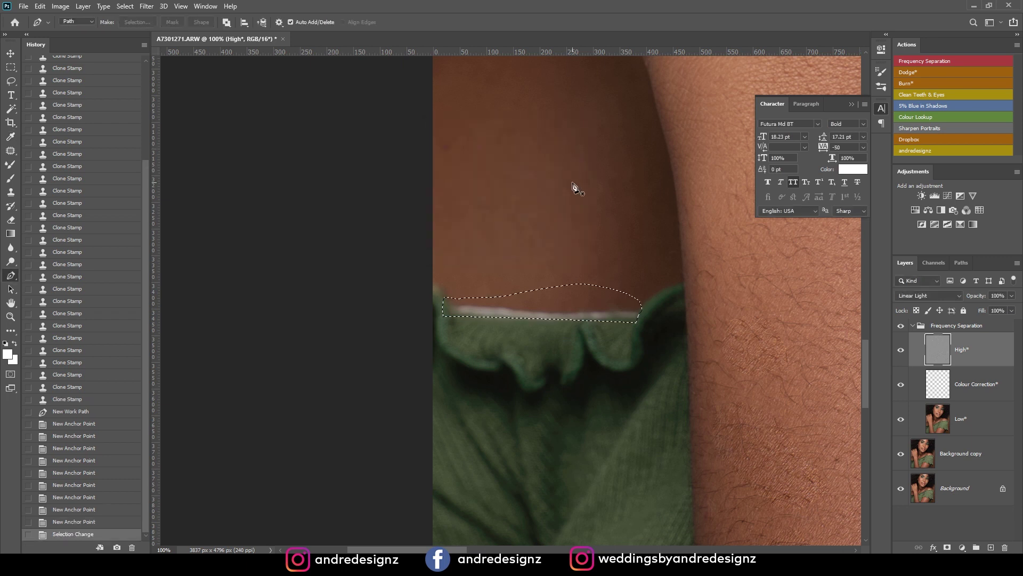
Step: Try to clone skin from above the neckline over the white edge inside the selection on the High layer, undoing the strokes
key(s)
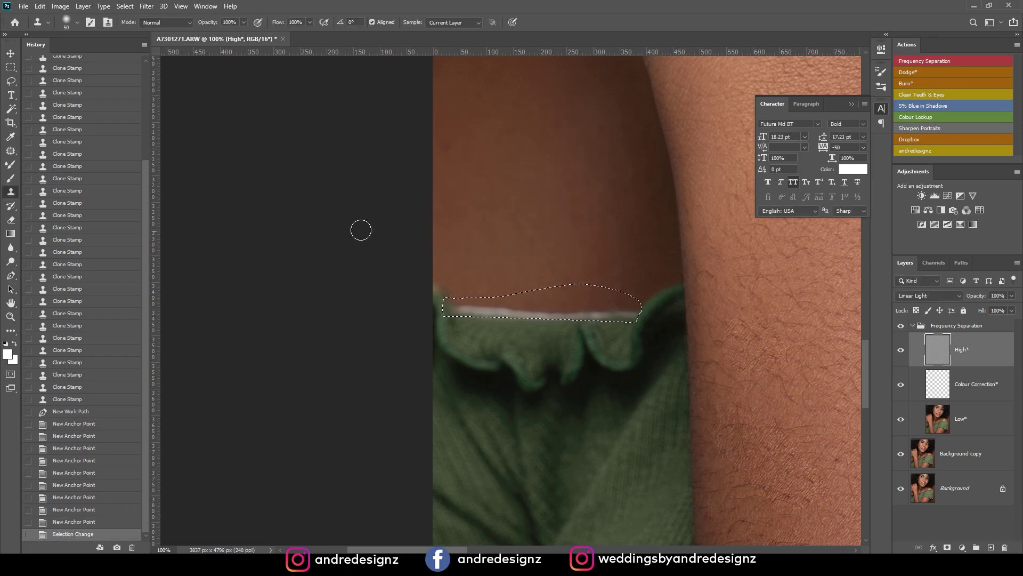
alt+click(560, 241)
mouse_move(594, 299)
mouse_down()
mouse_move(530, 307)
mouse_move(542, 311)
mouse_move(533, 319)
mouse_up()
key(ctrl+z)
mouse_move(434, 320)
mouse_down()
mouse_move(640, 315)
mouse_move(530, 324)
mouse_up()
key(ctrl+z)
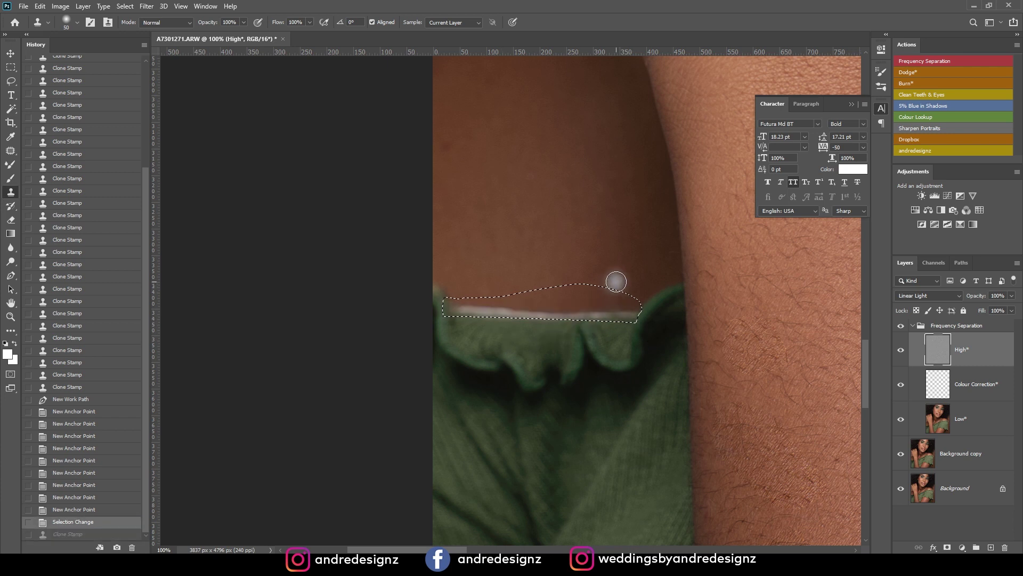
Step: Stamp all visible layers into a new layer above the collapsed Frequency Separation group, clone green fabric over the selected white edge, and deselect
click(914, 326)
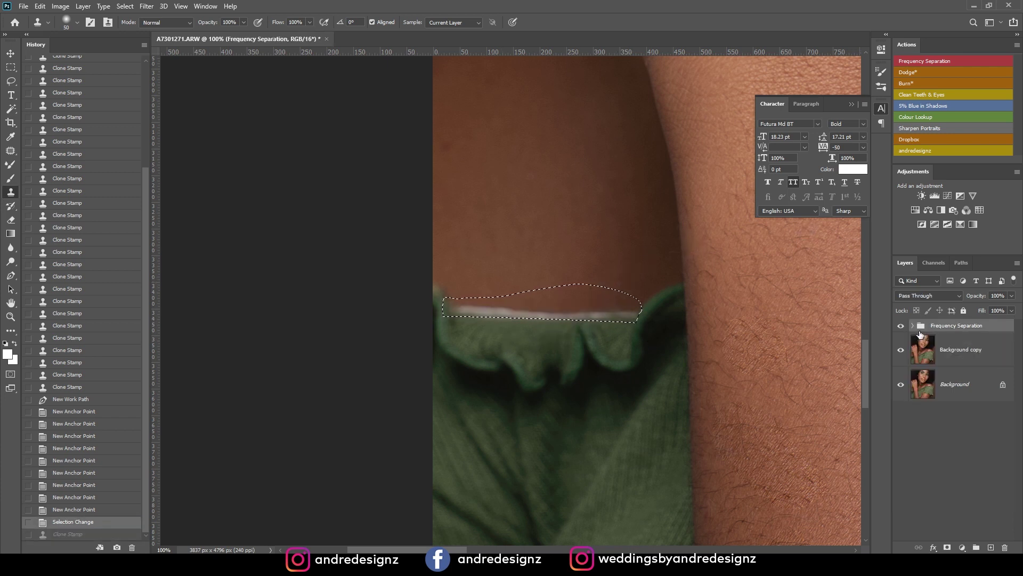
key(ctrl+shift+alt+e)
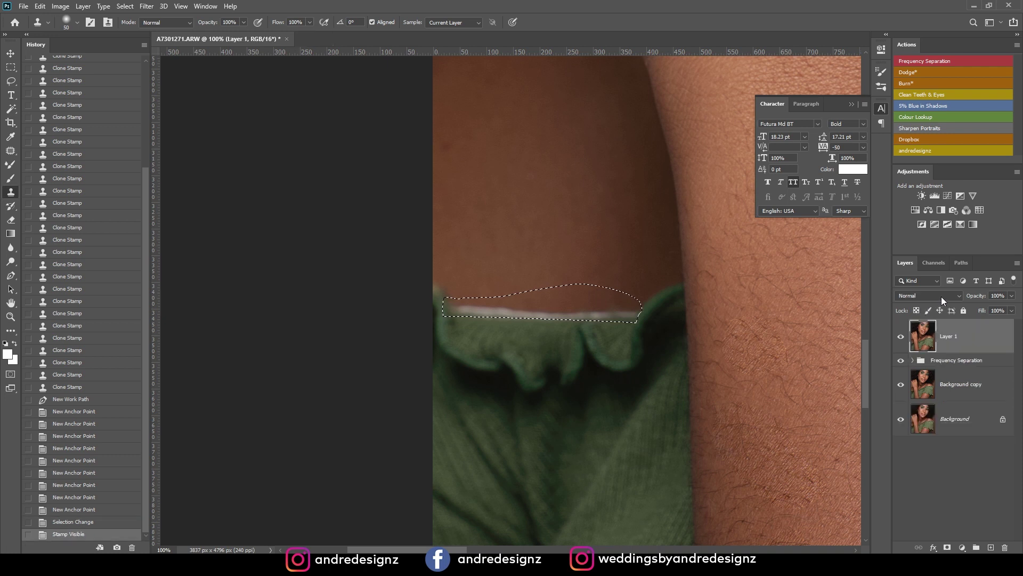
alt+click(548, 337)
mouse_move(535, 318)
mouse_down()
mouse_move(474, 313)
mouse_move(529, 312)
mouse_up()
drag(605, 309, 634, 310)
key(ctrl+d)
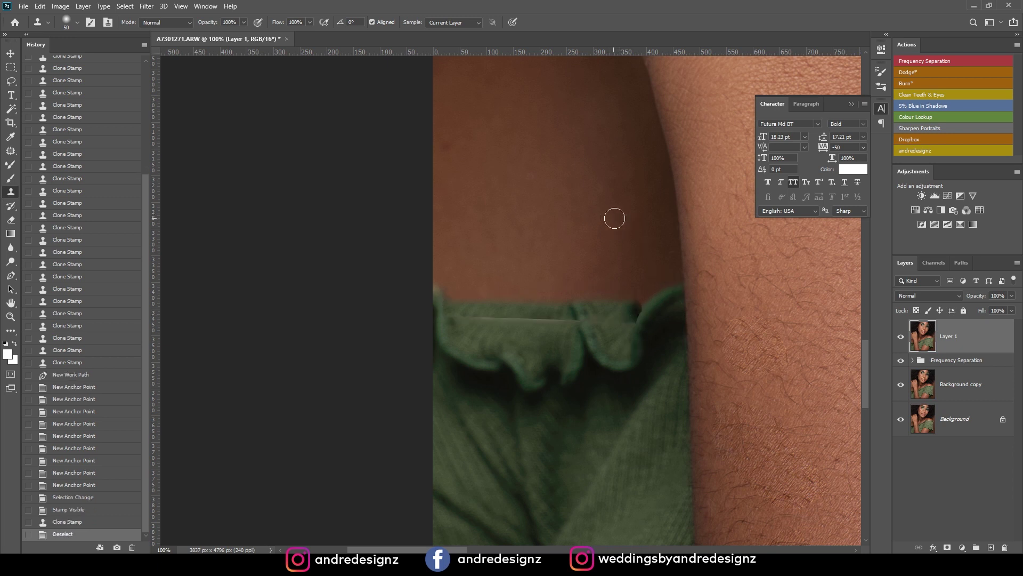
Step: Clone green fabric along the seam left below the neckline and over the ruffle folds to blend the repaired edge
mouse_move(533, 323)
mouse_down()
mouse_move(459, 320)
mouse_move(607, 322)
mouse_up()
click(618, 320)
click(630, 325)
click(629, 328)
click(624, 334)
click(612, 341)
click(609, 349)
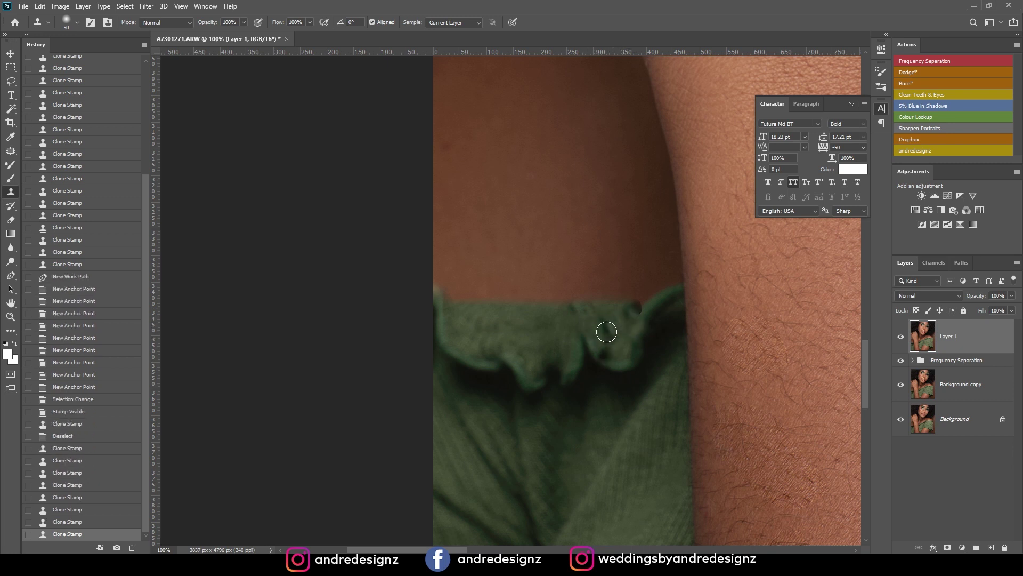
scroll(607, 330, down, 10)
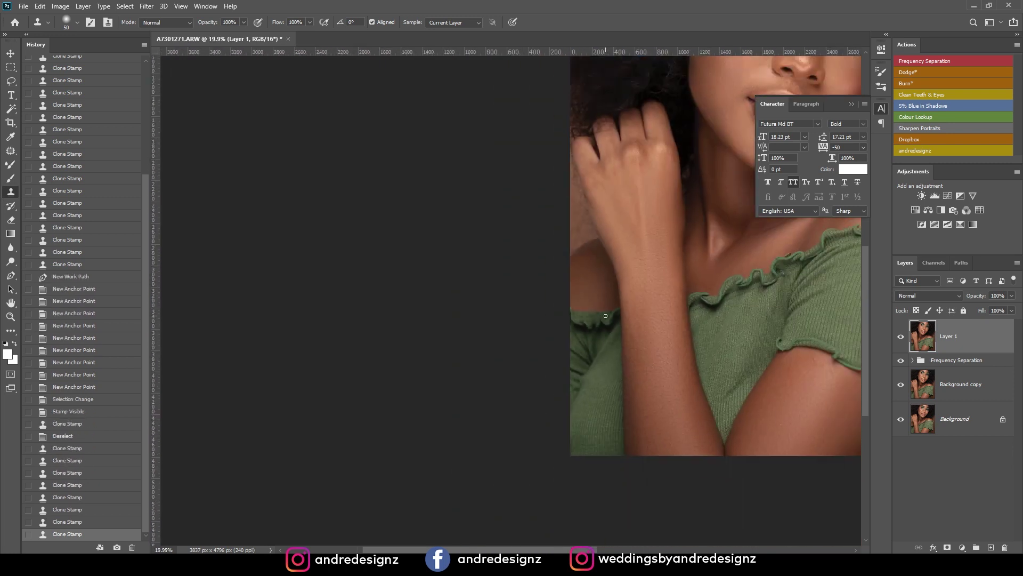
scroll(605, 316, up, 6)
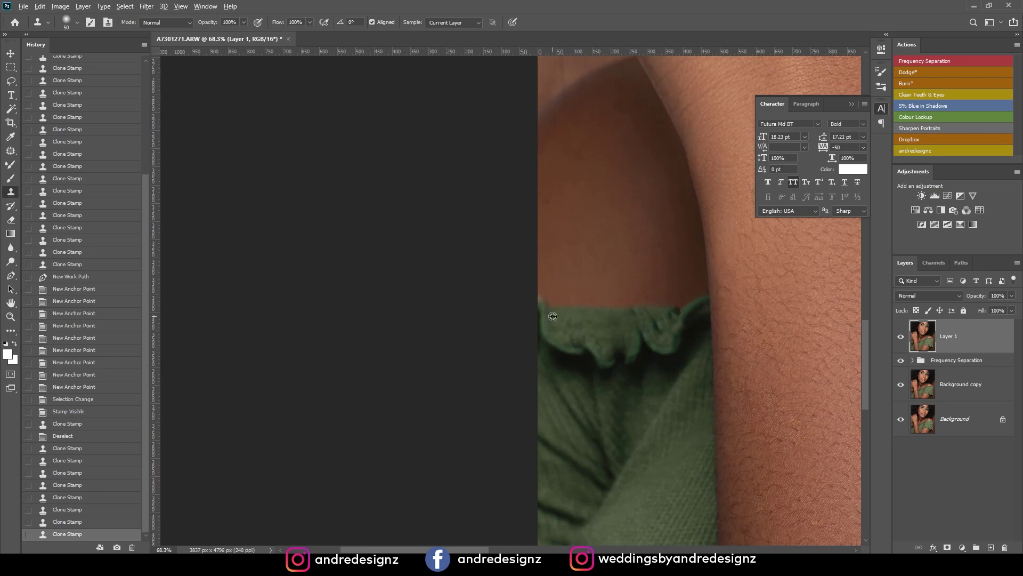
click(546, 315)
Step: Clone out the bright specks on the skin just below the inner corner of the eye beside the bright cheek highlight
scroll(594, 347, down, 6)
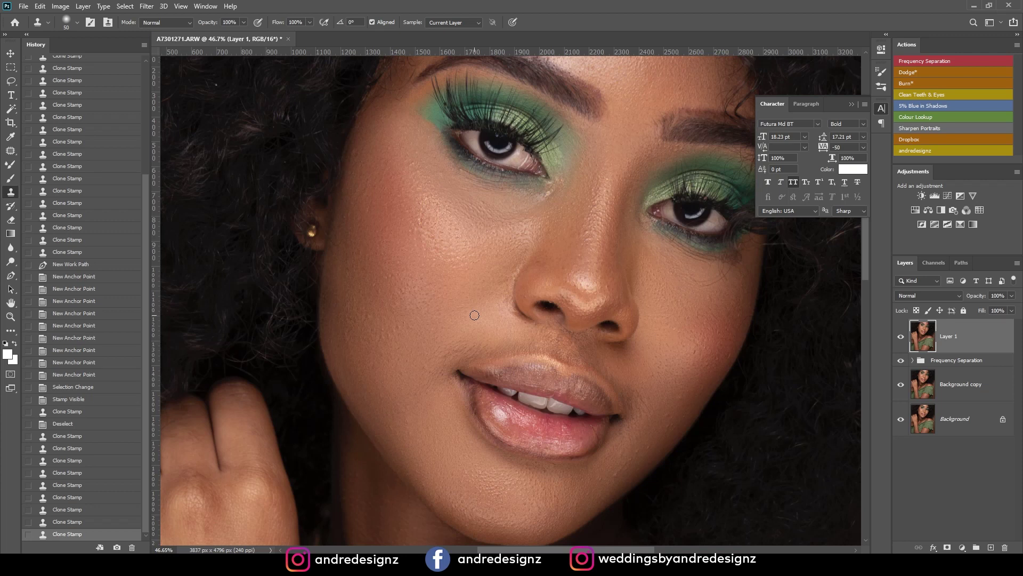
scroll(633, 212, up, 3)
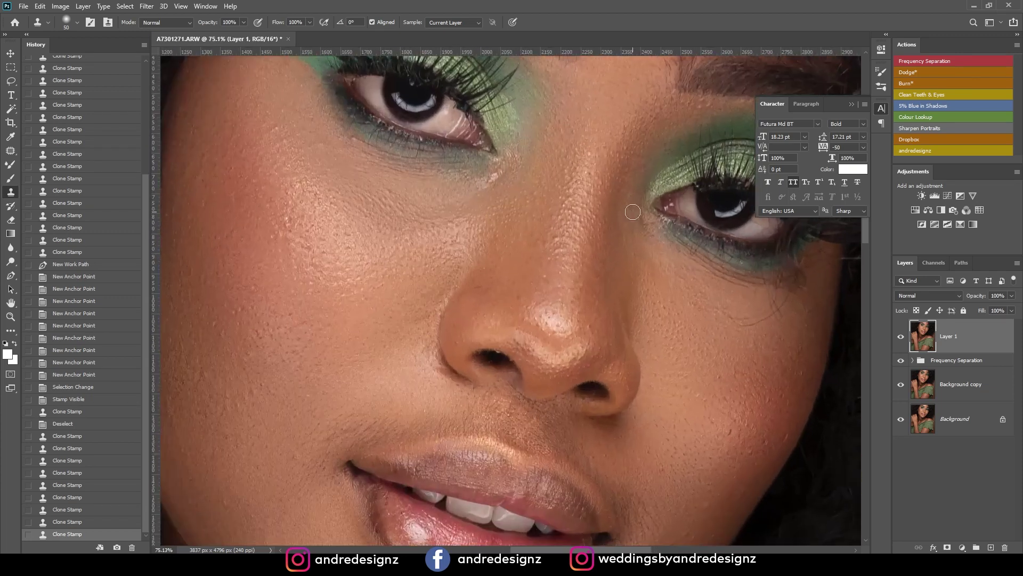
drag(594, 219, 472, 275)
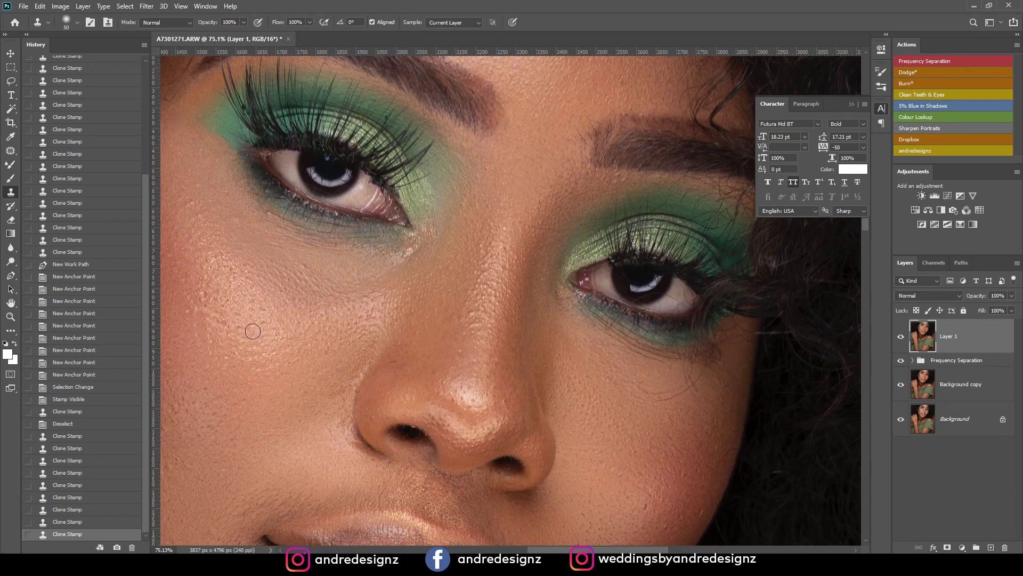
click(416, 247)
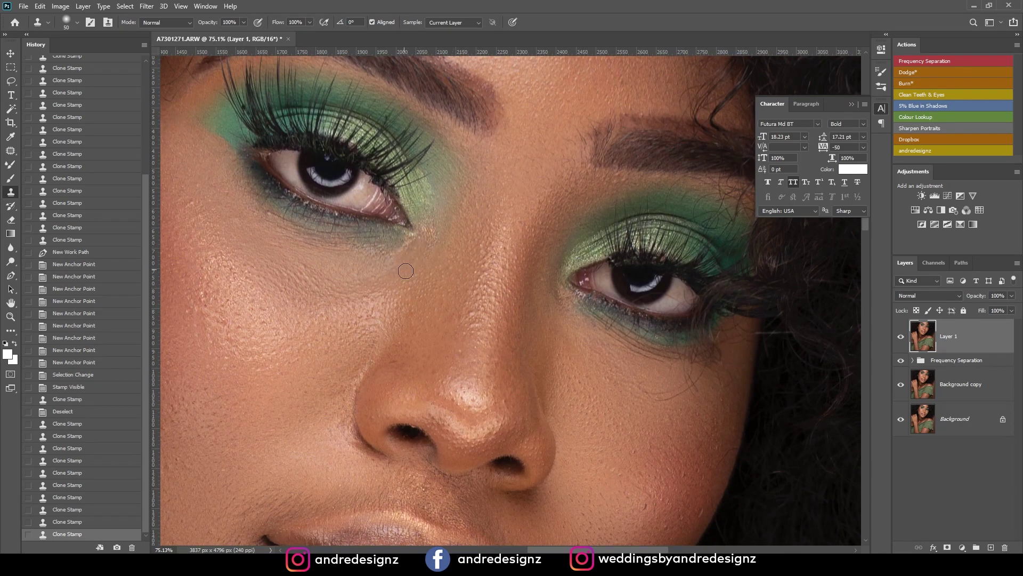
Step: Reduce the Clone Stamp brush to 25 and clean the specks on the lower lip between its bright highlight and the nearby mouth corner
drag(483, 219, 356, 229)
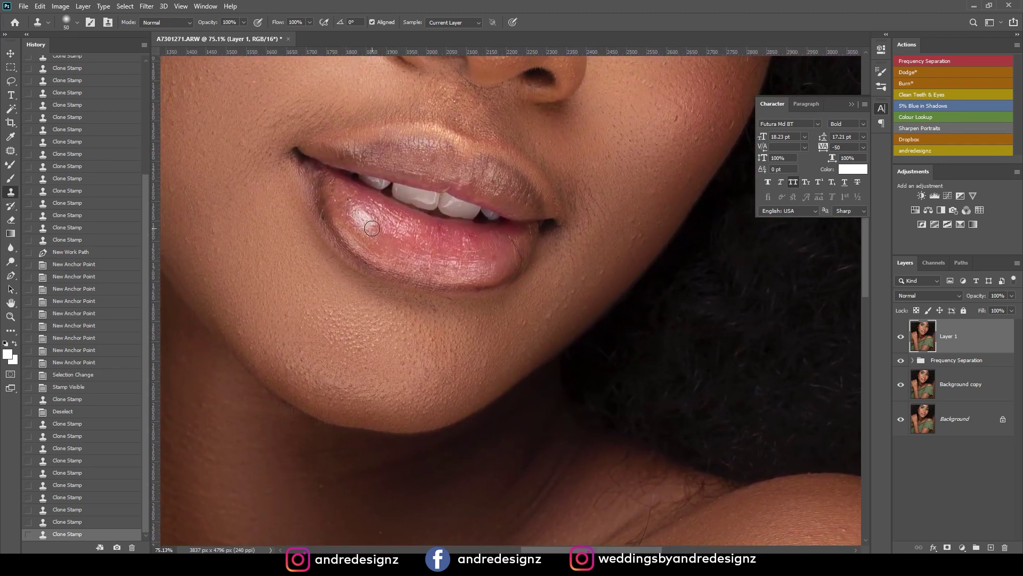
key(ctrl+plus)
alt+click(331, 201)
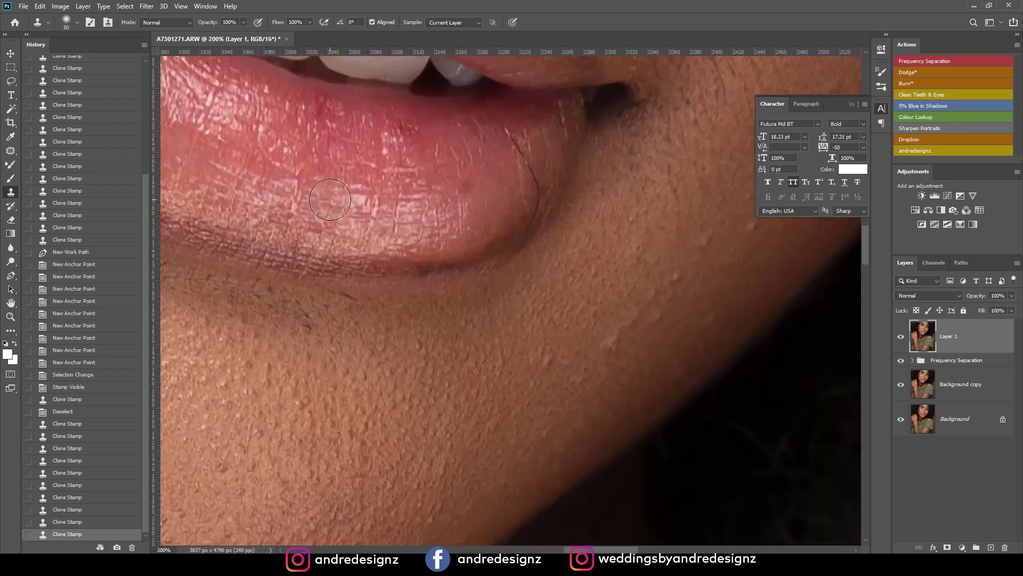
key(ctrl+minus)
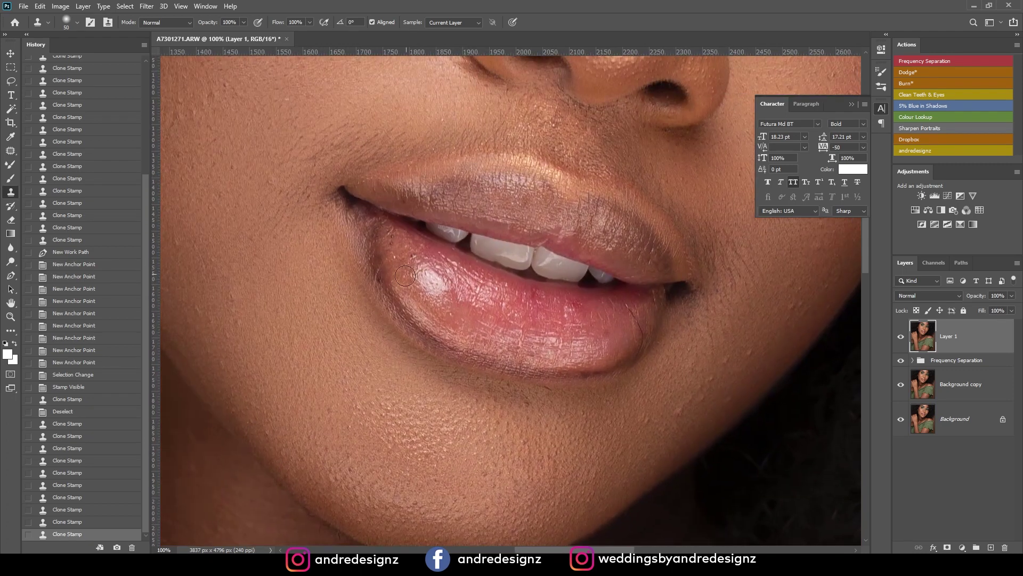
key(bracketleft)
drag(417, 258, 423, 264)
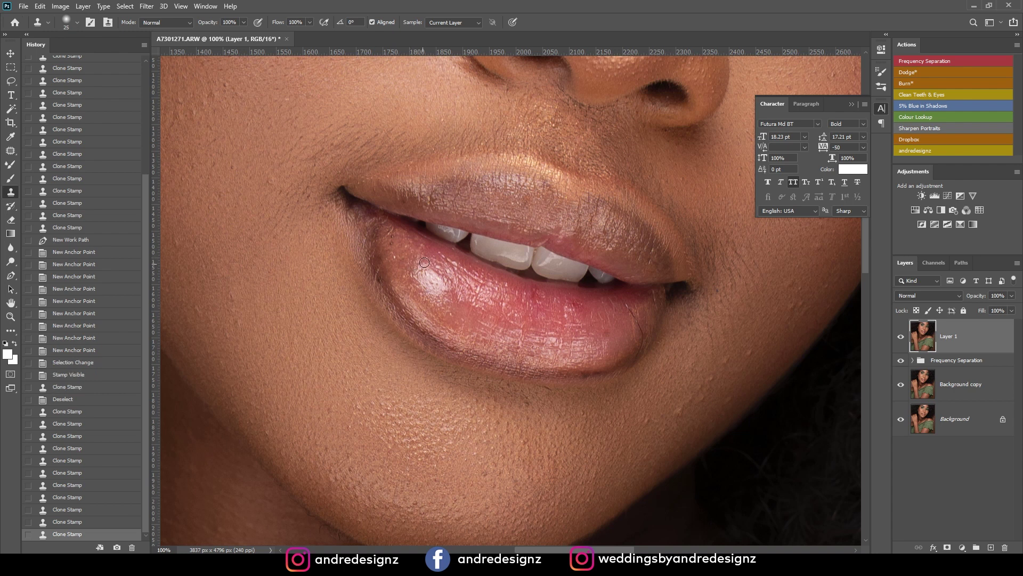
alt+click(401, 246)
click(400, 247)
click(395, 235)
Step: Clone out the thin dark line near the other end of the lower lip, undoing and redoing the last dab
scroll(432, 245, down, 2)
scroll(432, 245, right, 5)
alt+click(438, 241)
click(458, 254)
click(456, 272)
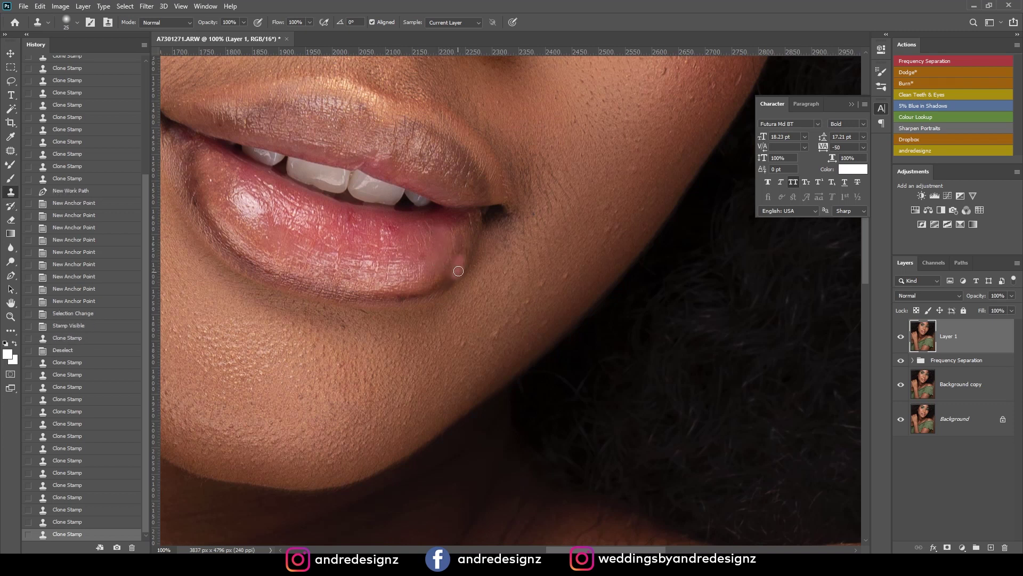
key(ctrl+z)
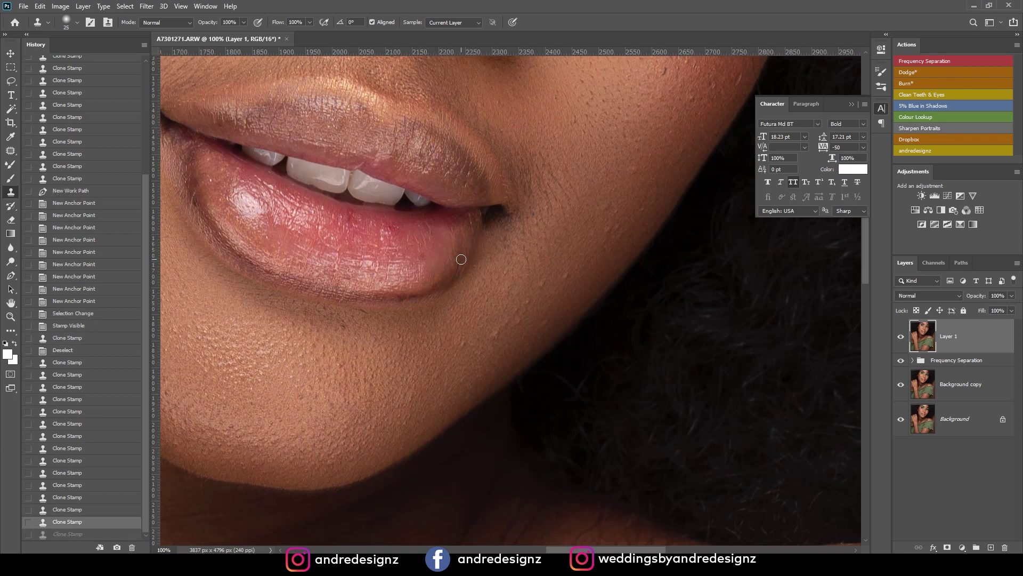
click(457, 269)
Step: Try to clone over the bump on the skin between the mouth corner and the jawline, undoing each dab
click(529, 302)
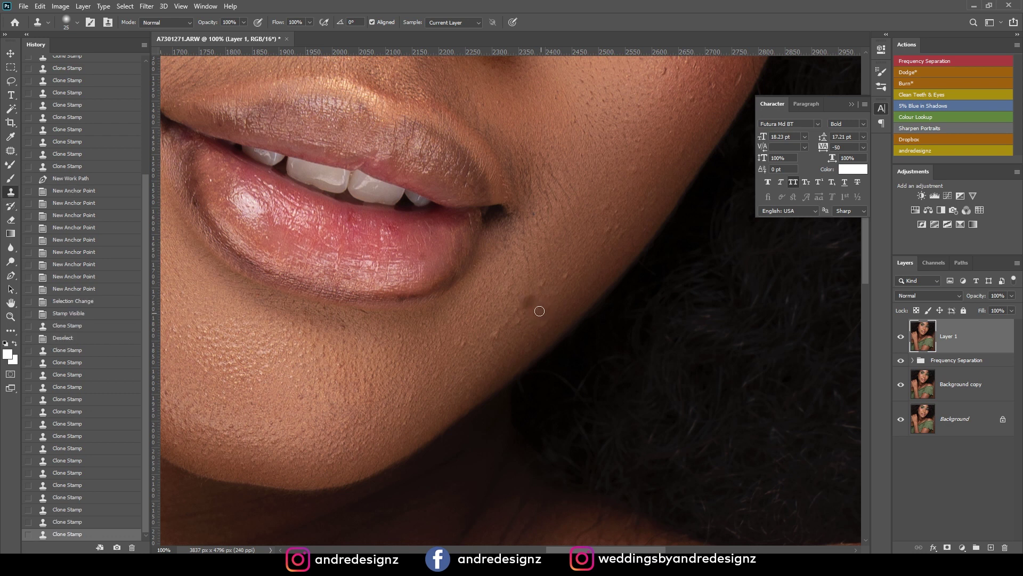
key(ctrl+z)
click(533, 300)
key(ctrl+z)
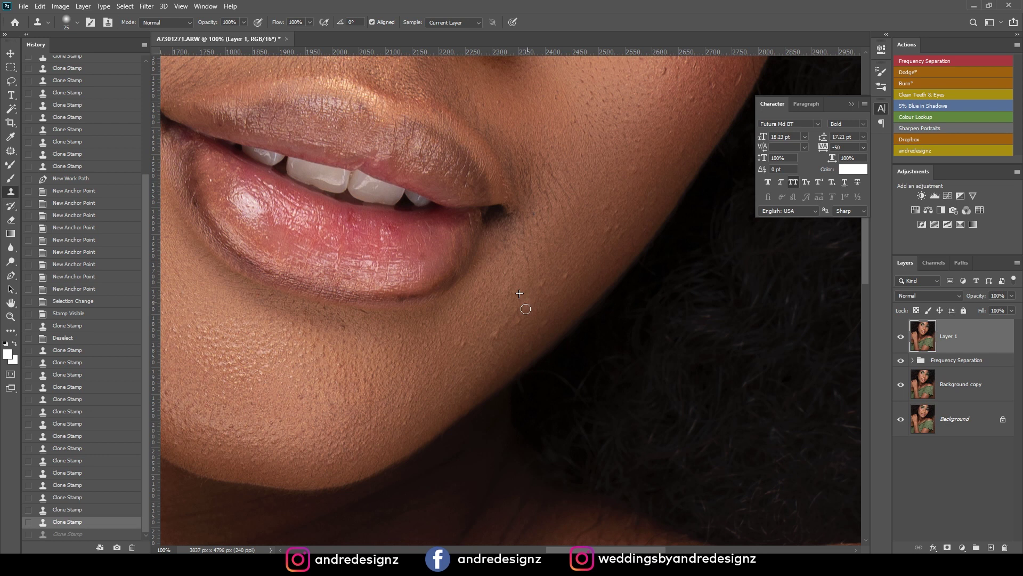
Step: Clone out the small bumps on the skin between the lower lip and the jawline
click(526, 308)
click(517, 310)
click(498, 333)
click(494, 347)
Step: Try to clone over the bumps on the lower cheek near the jawline, undoing both dabs
drag(556, 283, 393, 290)
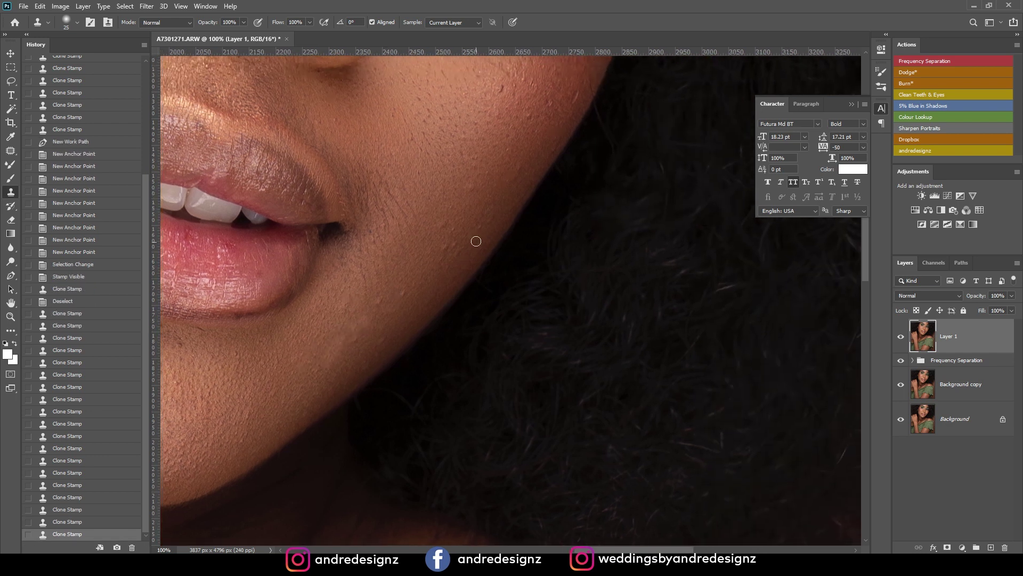
click(498, 199)
click(477, 182)
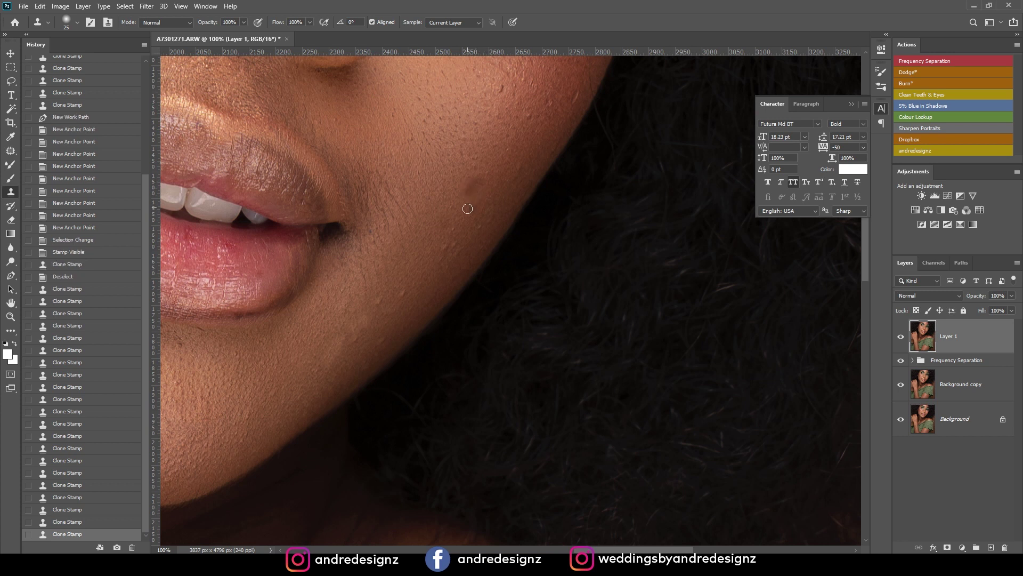
key(ctrl+z)
key(ctrl+z)
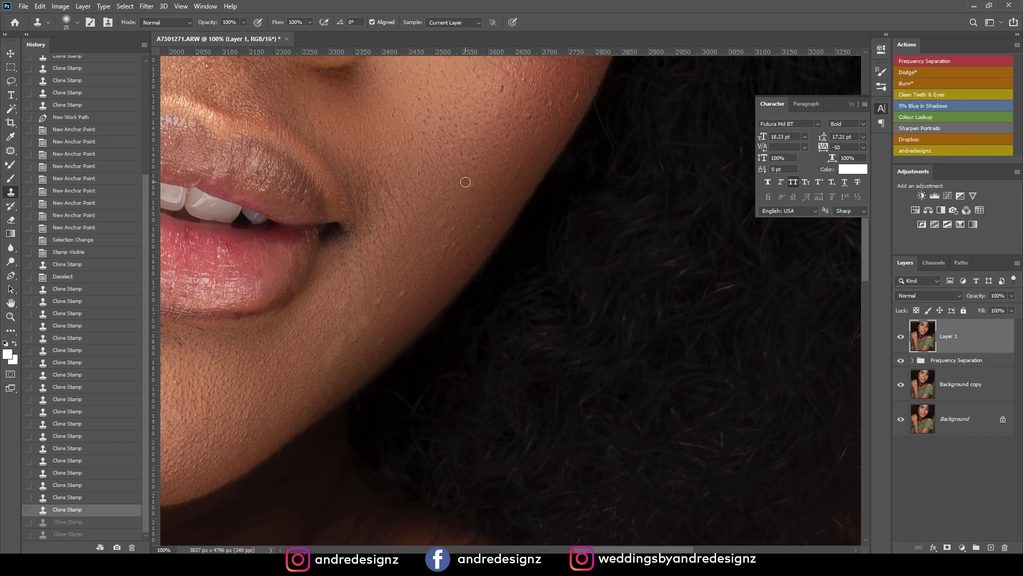
drag(302, 291, 438, 236)
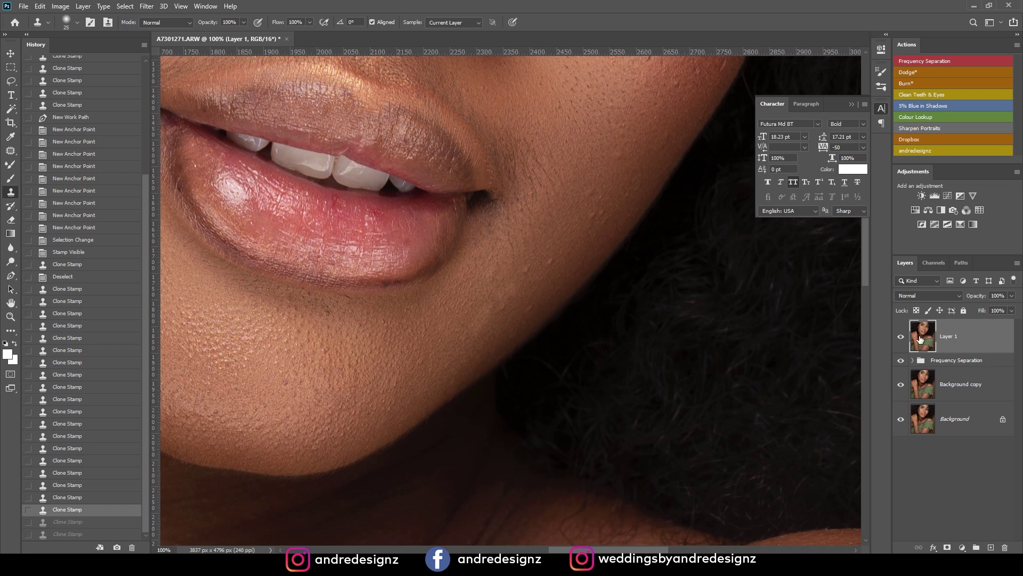
Step: Patch the bump on the lower cheek between the mouth corner and the jawline with nearby clean skin
key(j)
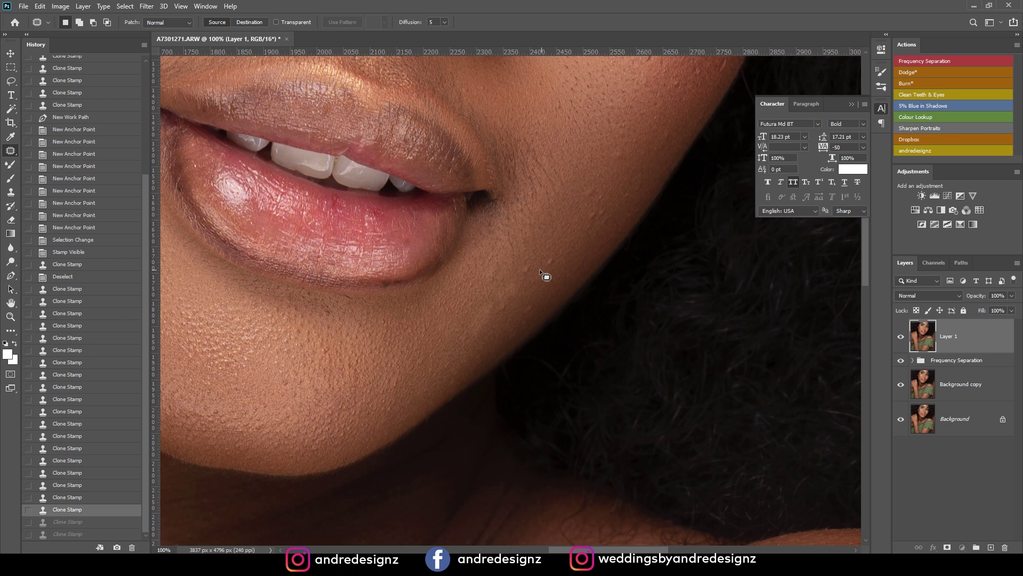
drag(519, 270, 526, 268)
mouse_move(526, 267)
mouse_down()
mouse_move(533, 302)
mouse_move(547, 256)
mouse_move(578, 235)
mouse_up()
key(ctrl+d)
key(ctrl+d)
Step: Patch the small bumps higher up the cheek along the edge of the face
drag(631, 210, 624, 219)
drag(597, 203, 589, 238)
key(ctrl+d)
drag(612, 159, 626, 176)
mouse_move(618, 166)
mouse_down()
mouse_move(657, 148)
mouse_move(666, 160)
mouse_up()
key(ctrl+d)
key(ctrl+d)
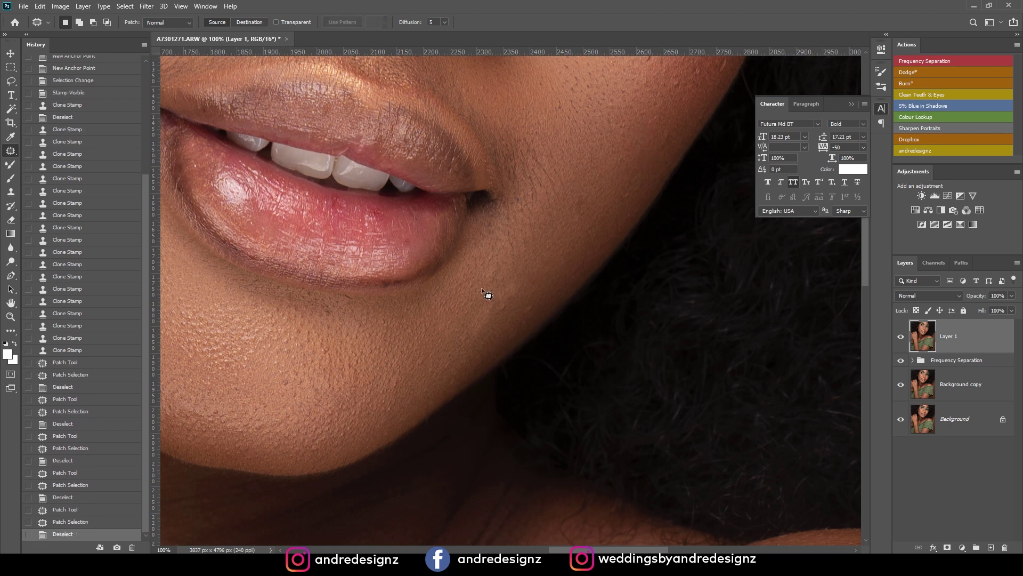
Step: Patch the remaining uneven spots on the skin beside the jawline, below the mouth corner
mouse_move(516, 264)
mouse_down()
mouse_move(536, 279)
mouse_move(496, 325)
mouse_up()
key(ctrl+d)
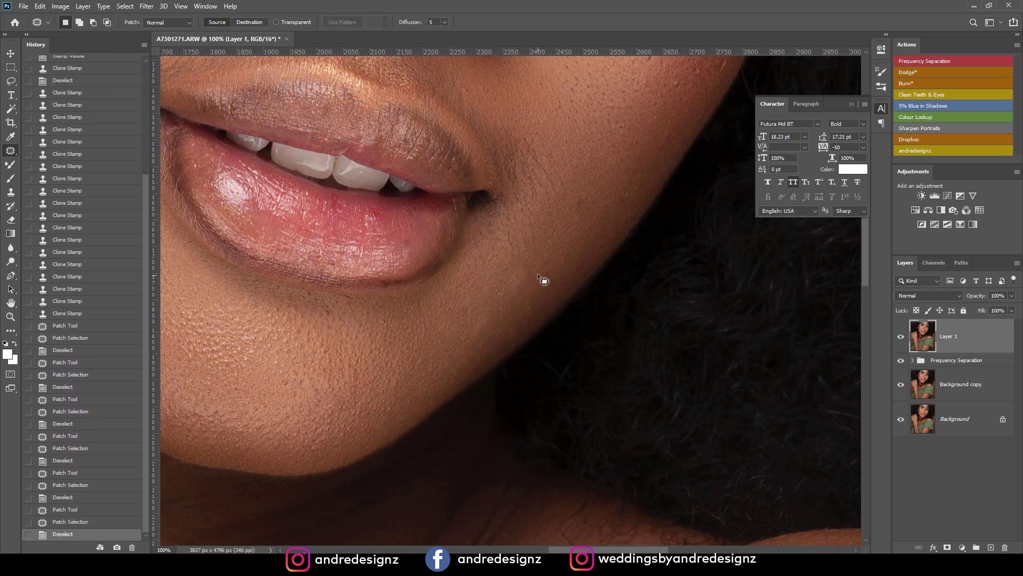
drag(533, 288, 520, 262)
key(ctrl+d)
mouse_move(511, 283)
mouse_down()
mouse_move(552, 257)
mouse_move(538, 315)
mouse_move(525, 295)
mouse_up()
drag(528, 307, 568, 274)
key(ctrl+d)
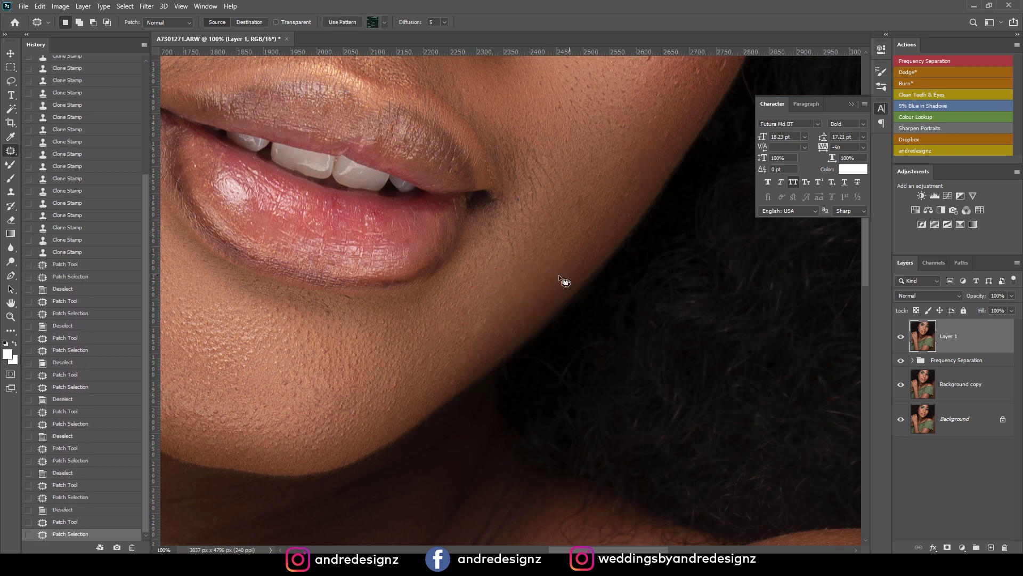
Step: Patch the blemish on the skin just under the lower lip
drag(361, 308, 346, 294)
drag(349, 301, 379, 305)
key(ctrl+d)
Step: Patch the rough spots on the pink inner area of the lower lip
drag(401, 223, 394, 226)
drag(377, 218, 411, 219)
key(ctrl+d)
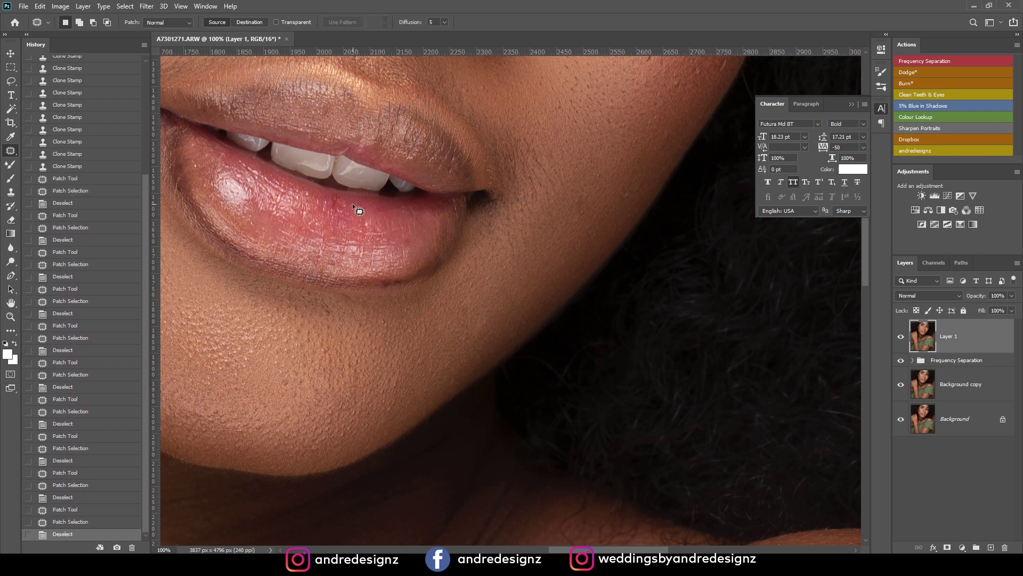
drag(336, 214, 327, 196)
mouse_move(337, 206)
mouse_down()
mouse_move(421, 242)
mouse_move(426, 269)
mouse_up()
key(ctrl+d)
key(ctrl+d)
Step: Patch the small blemish on the chin with adjacent skin
mouse_move(291, 380)
mouse_down()
mouse_move(303, 389)
mouse_move(292, 381)
mouse_up()
mouse_move(296, 386)
mouse_down()
mouse_move(311, 389)
mouse_move(315, 373)
mouse_up()
key(ctrl+d)
Step: Patch the bumps on the blushed part of the cheek beside the nose
scroll(469, 269, up, 5)
scroll(468, 269, right, 5)
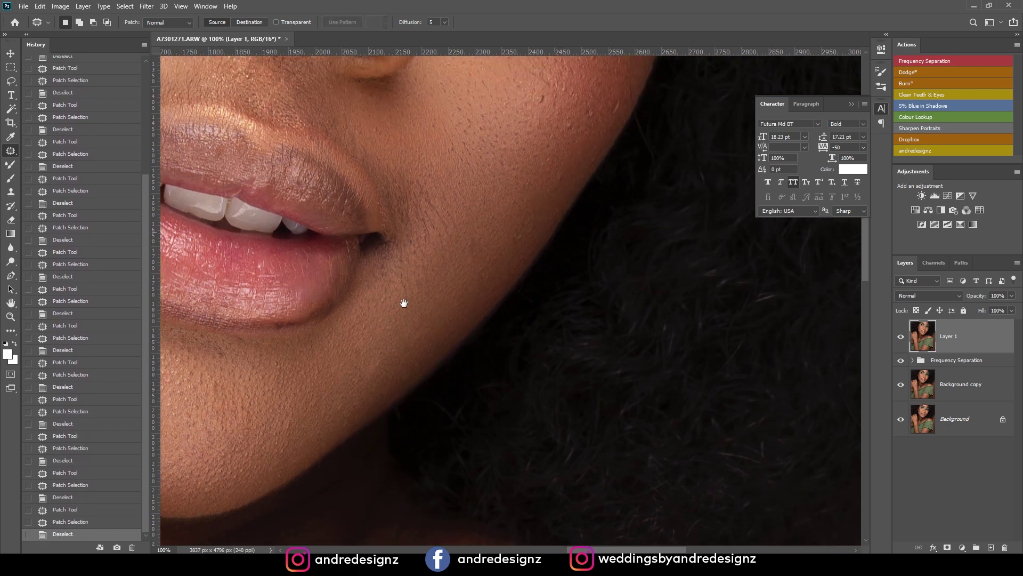
mouse_move(395, 323)
mouse_down()
mouse_move(371, 348)
mouse_move(401, 352)
mouse_move(405, 320)
mouse_up()
key(ctrl+d)
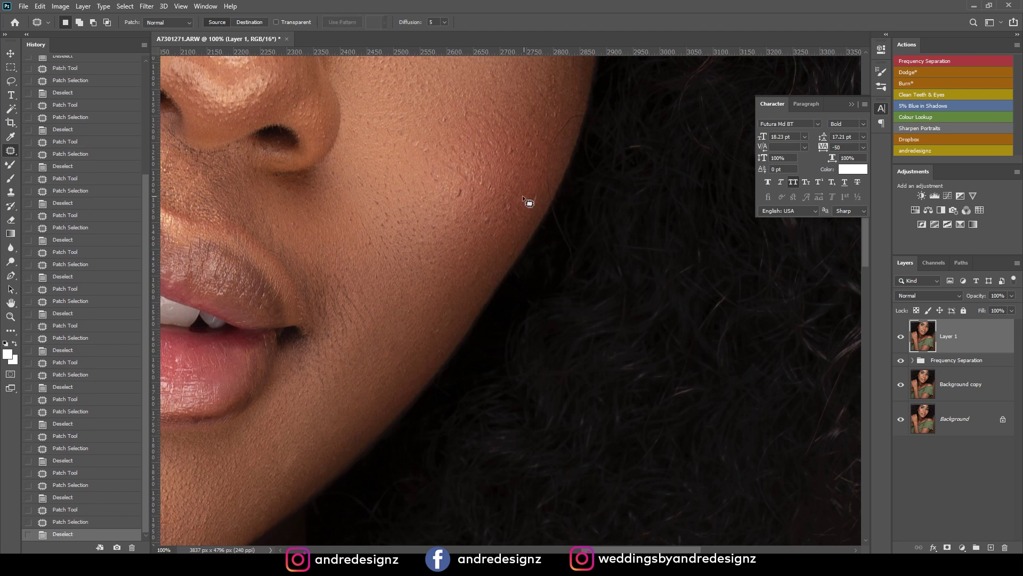
mouse_move(505, 210)
mouse_down()
mouse_move(525, 217)
mouse_move(532, 206)
mouse_move(502, 228)
mouse_move(457, 199)
mouse_up()
key(ctrl+d)
key(ctrl+d)
key(ctrl+d)
Step: Patch the bumps near the outer edge of the blushed cheek, undoing the last patch
mouse_move(458, 193)
mouse_down()
mouse_move(475, 221)
mouse_move(466, 244)
mouse_up()
drag(525, 219, 533, 201)
key(ctrl+d)
drag(493, 235, 487, 270)
key(space)
drag(483, 235, 503, 228)
key(ctrl+d)
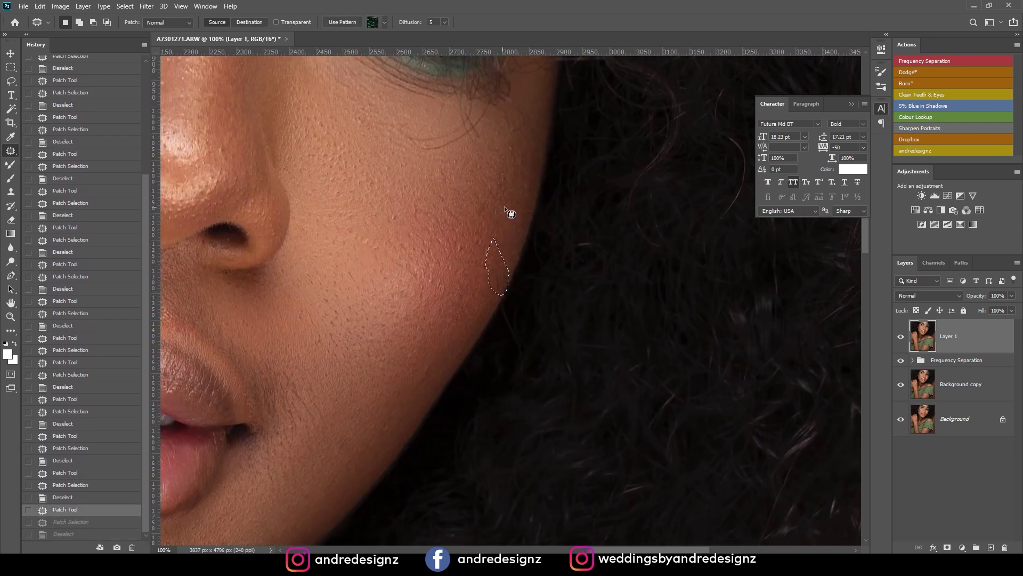
Step: Patch the remaining uneven skin along the outer cheek next to the hair
mouse_move(504, 288)
mouse_down()
mouse_move(464, 200)
mouse_move(526, 297)
mouse_up()
key(ctrl+d)
mouse_move(571, 233)
mouse_down()
mouse_move(539, 246)
mouse_move(542, 295)
mouse_move(550, 283)
mouse_move(579, 323)
mouse_move(589, 252)
mouse_up()
key(ctrl+d)
key(ctrl+d)
mouse_move(588, 252)
mouse_down()
mouse_move(593, 235)
mouse_move(564, 315)
mouse_move(435, 252)
mouse_move(555, 343)
mouse_up()
mouse_move(376, 271)
mouse_down()
mouse_move(517, 368)
mouse_move(498, 408)
mouse_move(509, 430)
mouse_move(493, 474)
mouse_move(469, 435)
mouse_move(507, 464)
mouse_move(464, 441)
mouse_move(463, 333)
mouse_move(507, 264)
mouse_up()
key(ctrl+d)
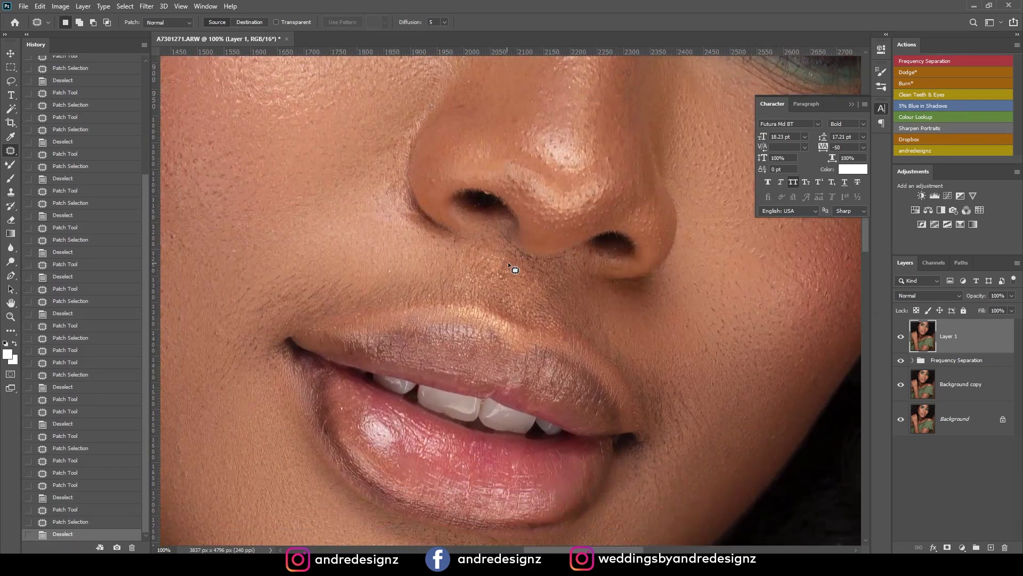
Step: Patch the uneven skin on the shadowed neck below the chin
scroll(509, 266, down, 3)
scroll(466, 290, down, 3)
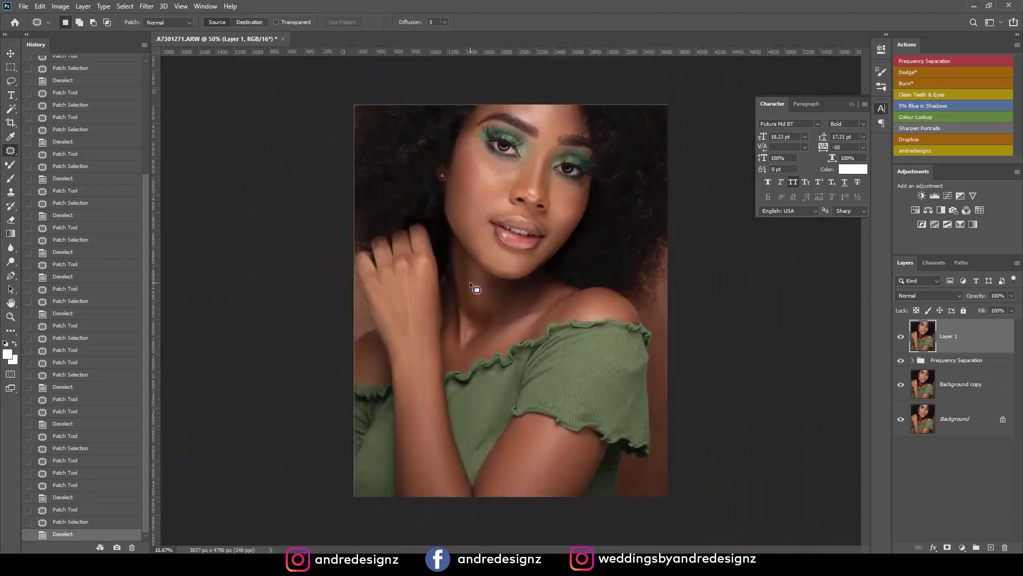
scroll(549, 314, up, 4)
scroll(529, 306, down, 2)
scroll(507, 327, up, 2)
drag(529, 340, 524, 319)
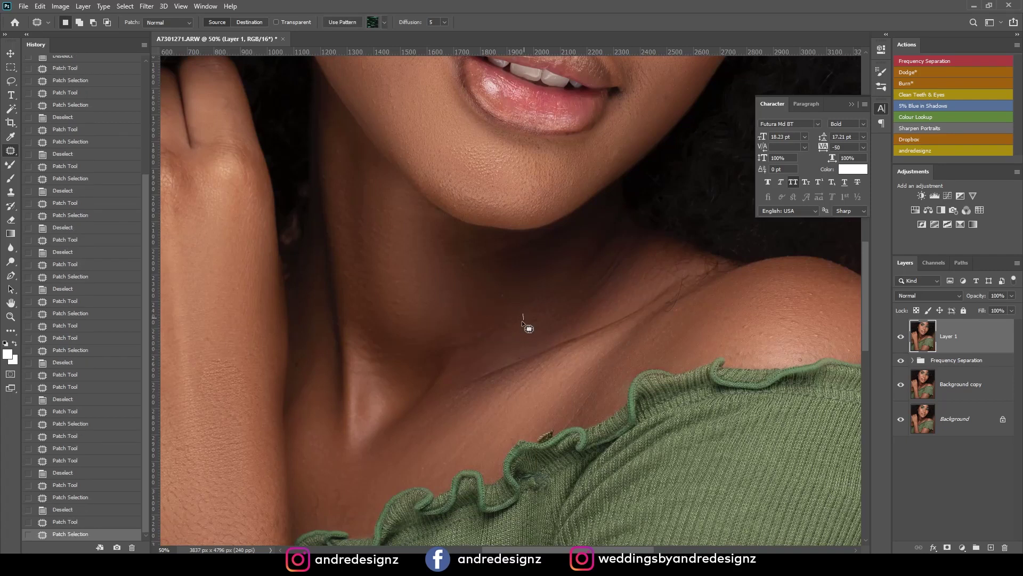
drag(513, 283, 548, 276)
Step: Run the Dodge* action to add its brightening layer, undoing the final invert to keep the layer mask black
scroll(542, 291, down, 1)
scroll(550, 286, down, 2)
scroll(551, 287, down, 1)
scroll(554, 286, up, 1)
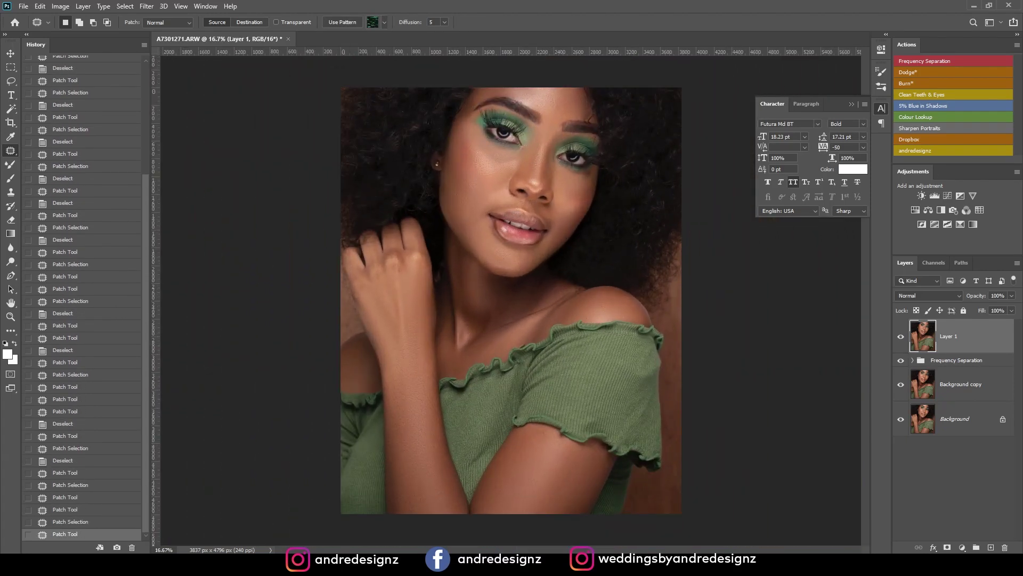
click(921, 72)
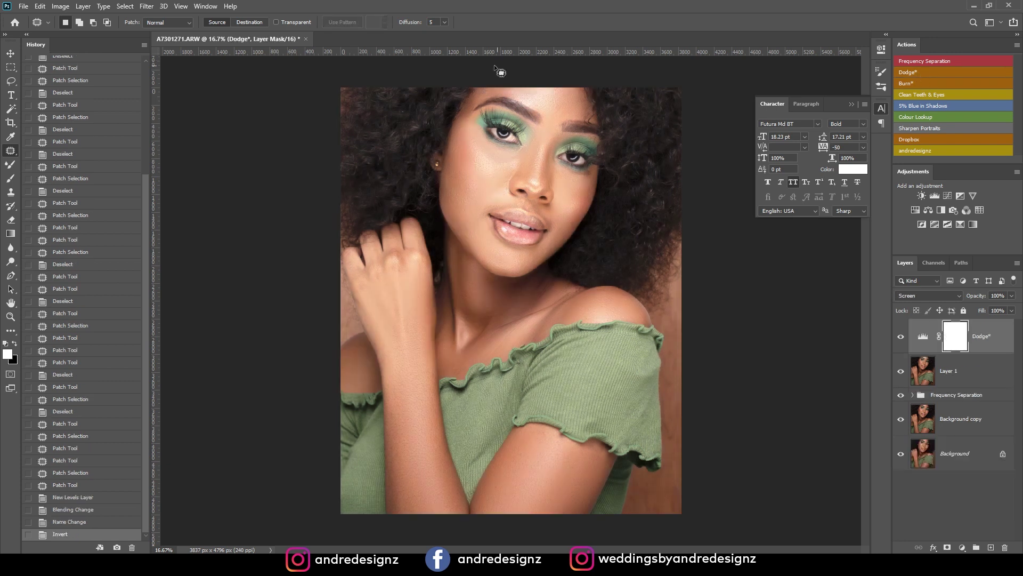
key(ctrl+z)
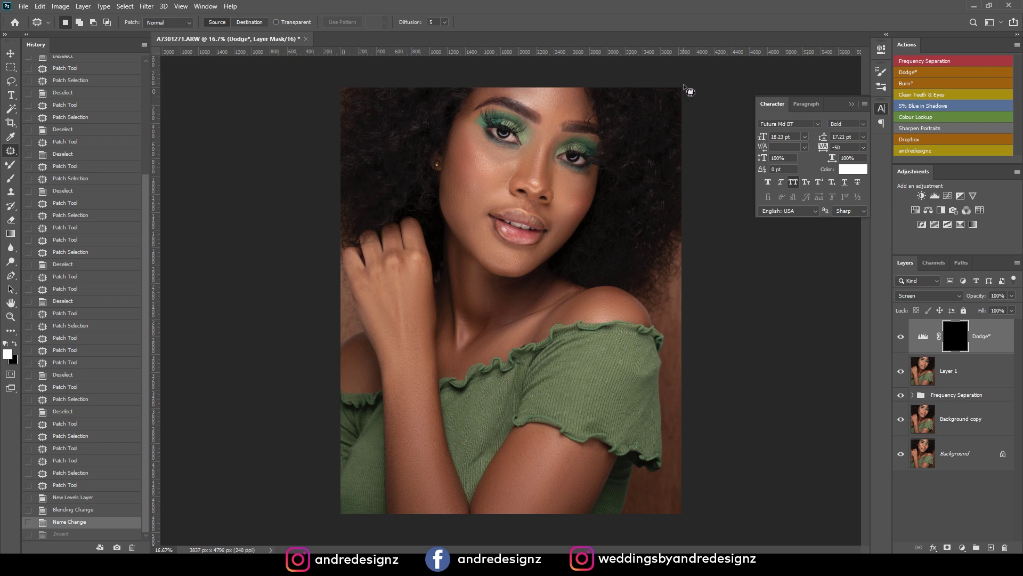
Step: Set up the Brush tool with 1% flow and a 90 px size for painting on the face
key(b)
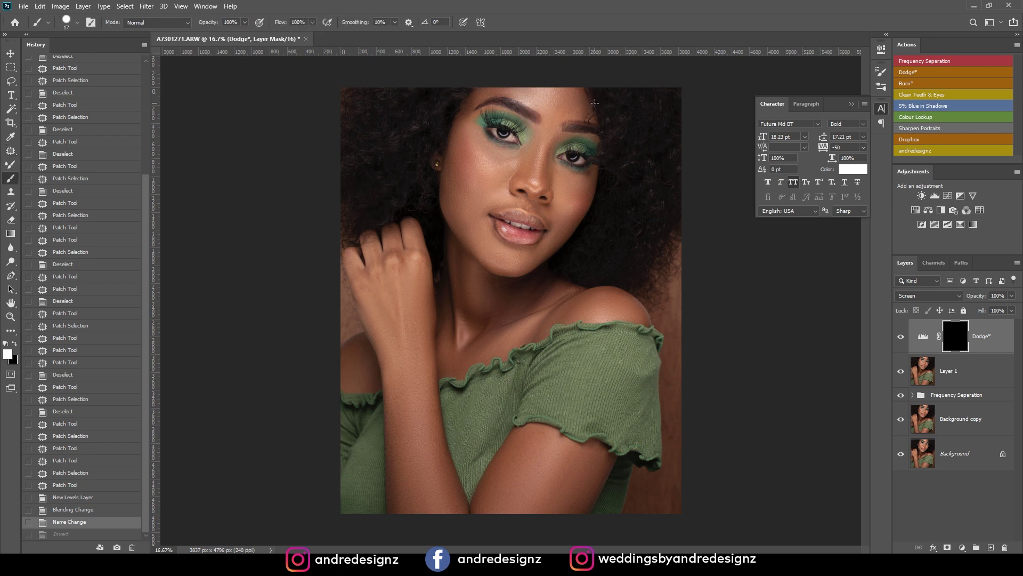
click(312, 22)
drag(315, 34, 308, 35)
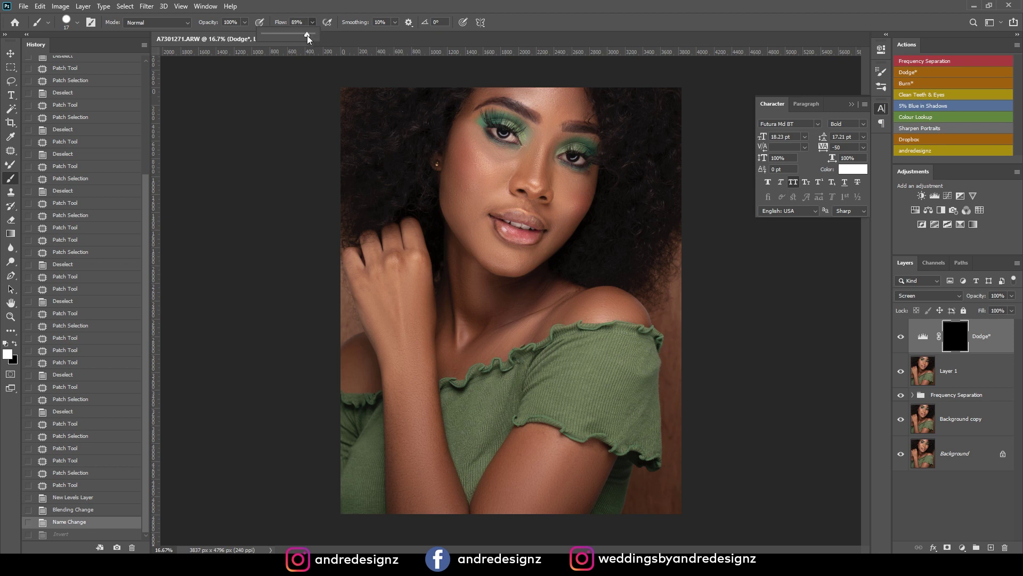
click(554, 151)
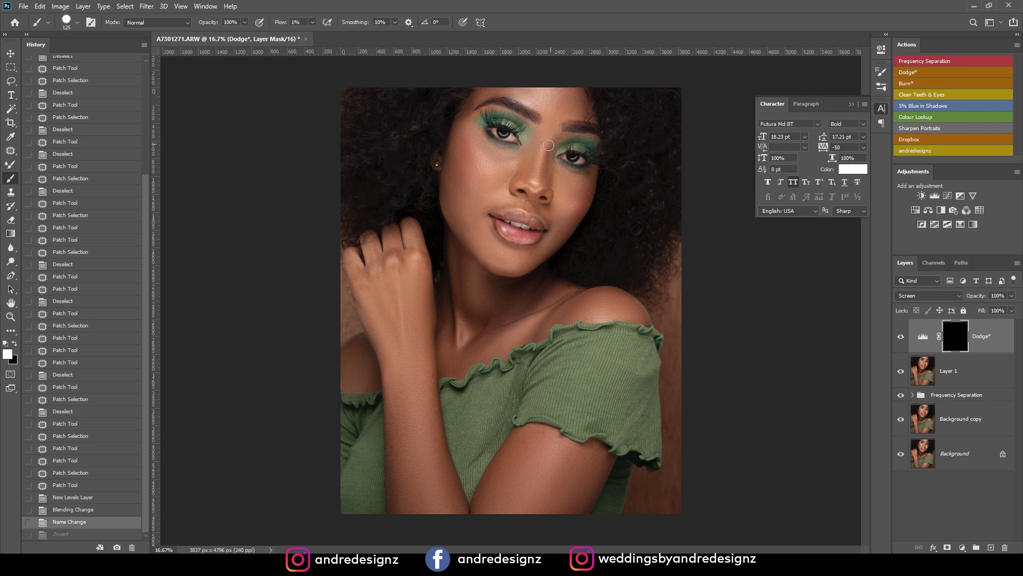
key(ctrl+plus)
key(ctrl+plus)
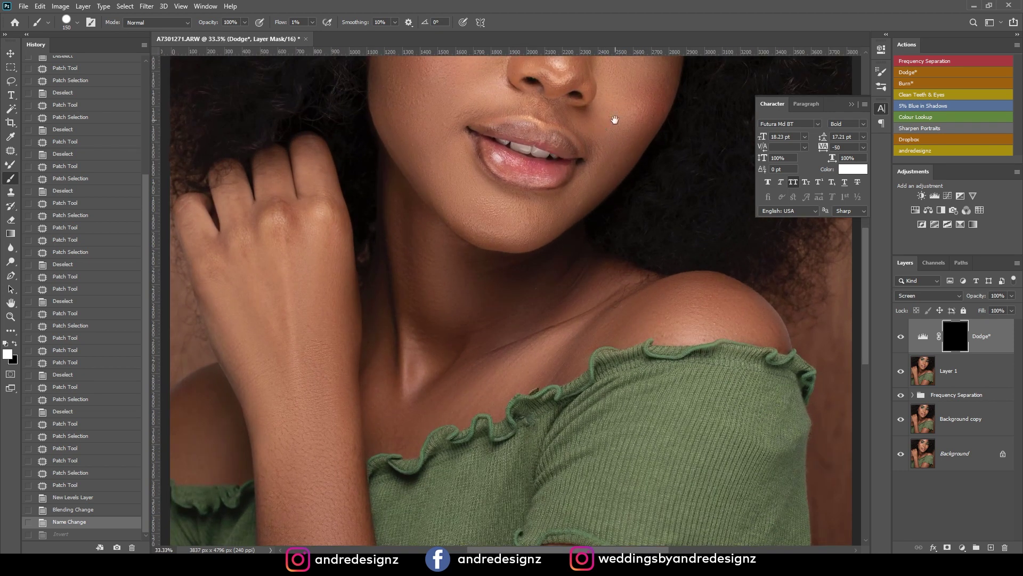
drag(617, 119, 529, 338)
key(bracketleft)
key(bracketleft)
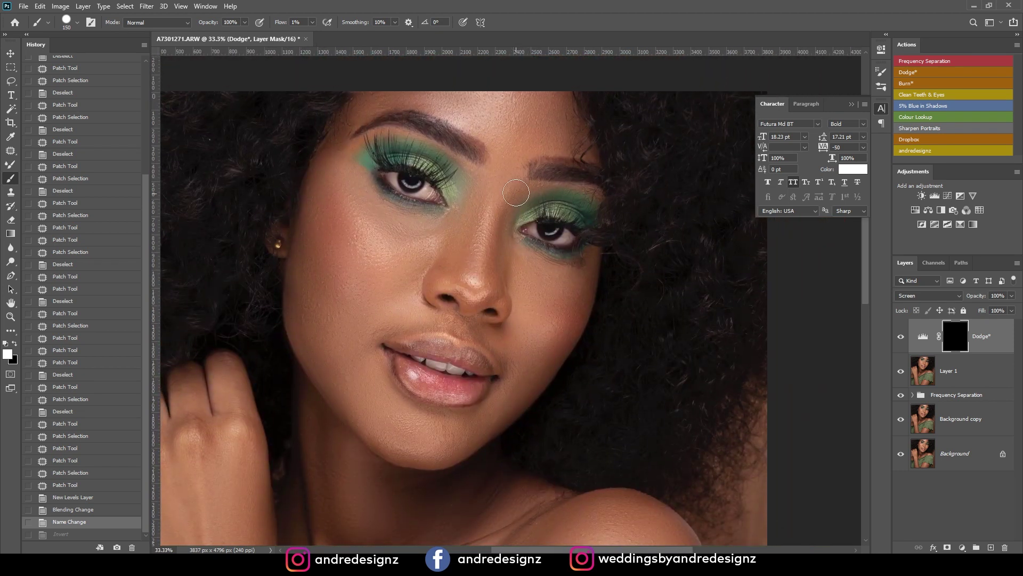
Step: Try to brighten the skin between the nose bridge and the inner eye with the hard brush, undoing every stroke
mouse_move(487, 238)
mouse_down()
mouse_move(504, 198)
mouse_move(507, 213)
mouse_up()
drag(507, 216, 509, 231)
drag(510, 234, 512, 244)
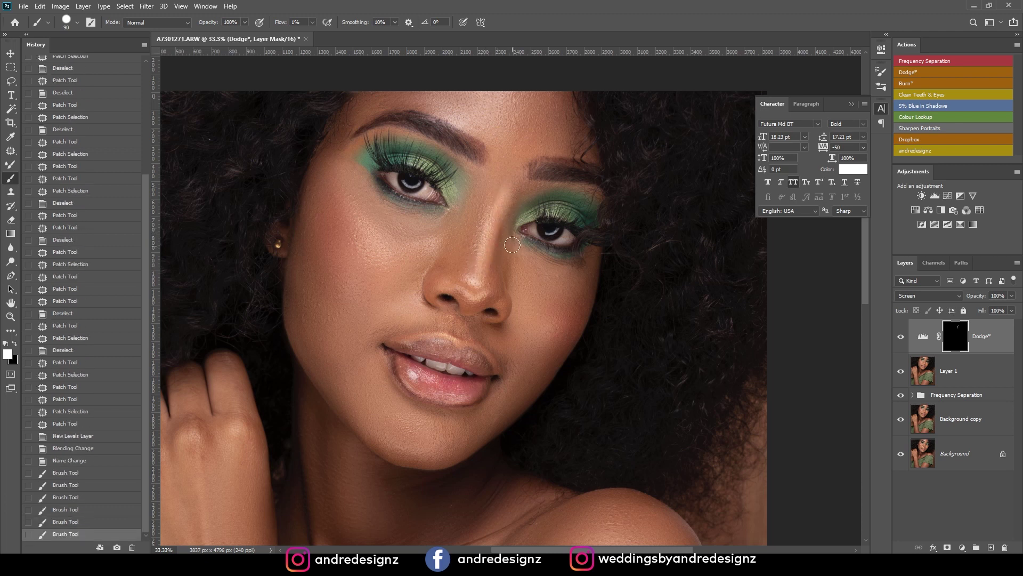
key(ctrl+z)
key(ctrl+z)
key(ctrl+z)
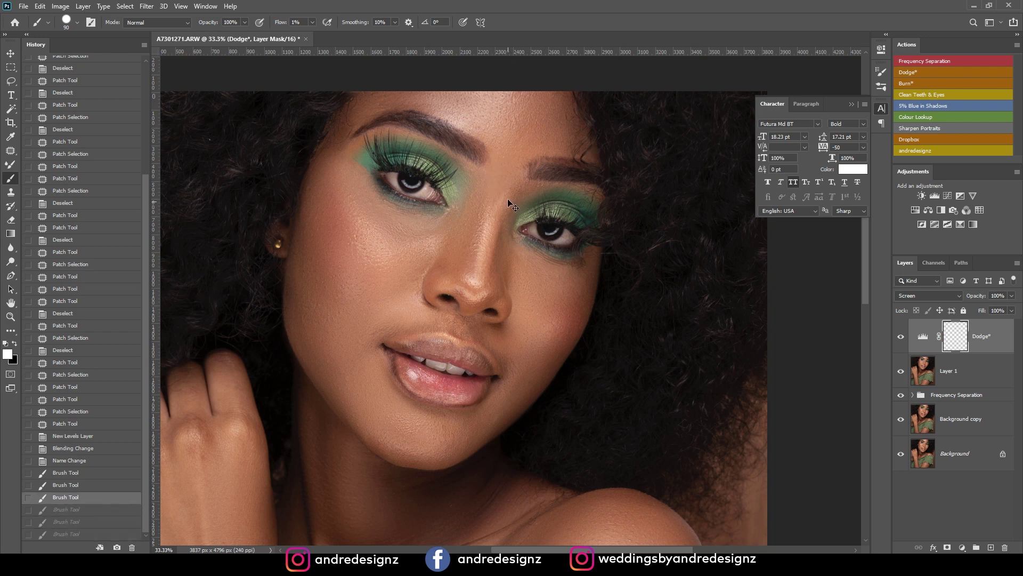
key(ctrl+z)
key(ctrl+z)
key(ctrl+z)
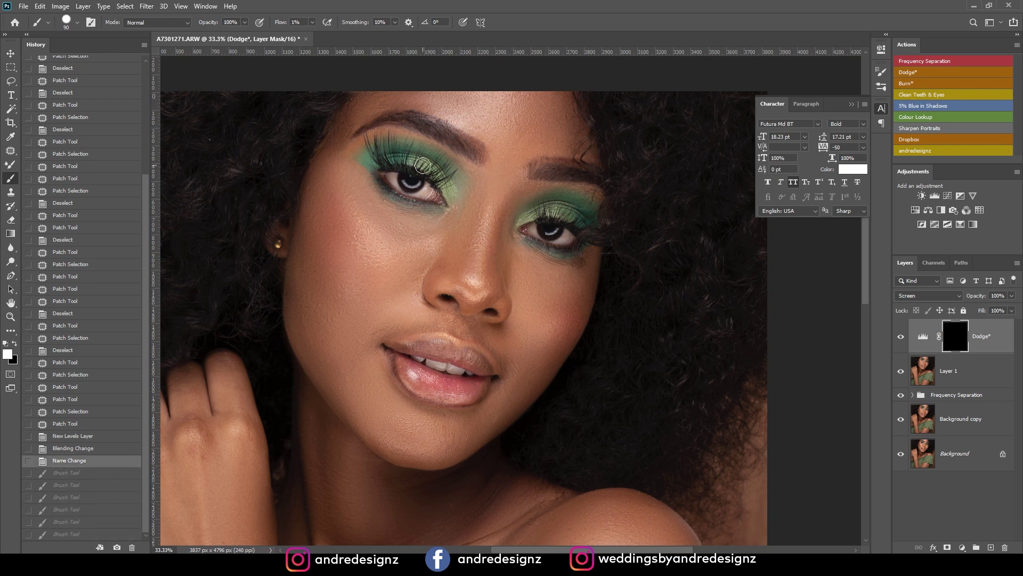
Step: Brighten the nose bridge on the Dodge* mask with the Soft Round brush, and compare with the layer hidden and shown
click(78, 21)
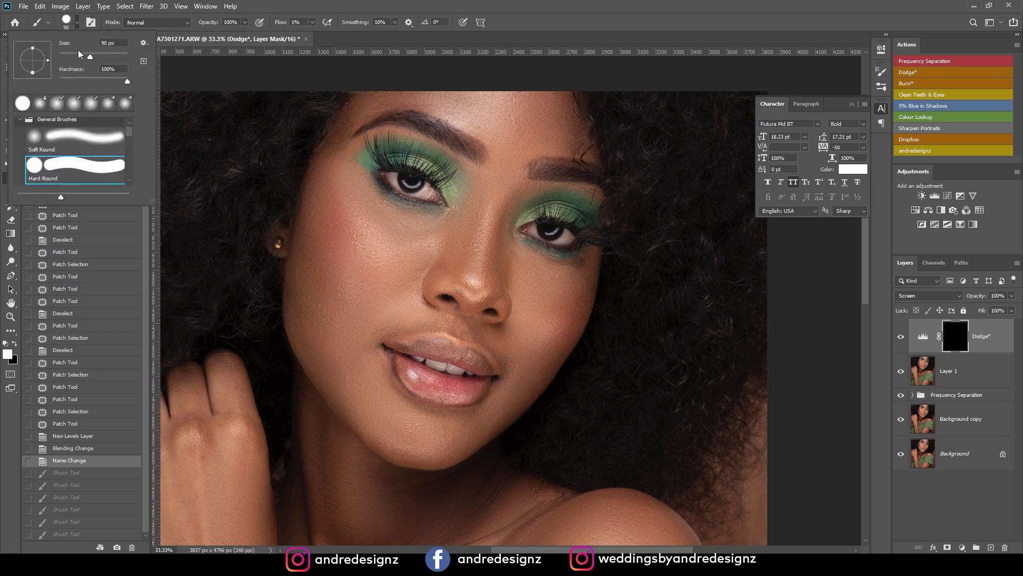
click(85, 141)
click(550, 60)
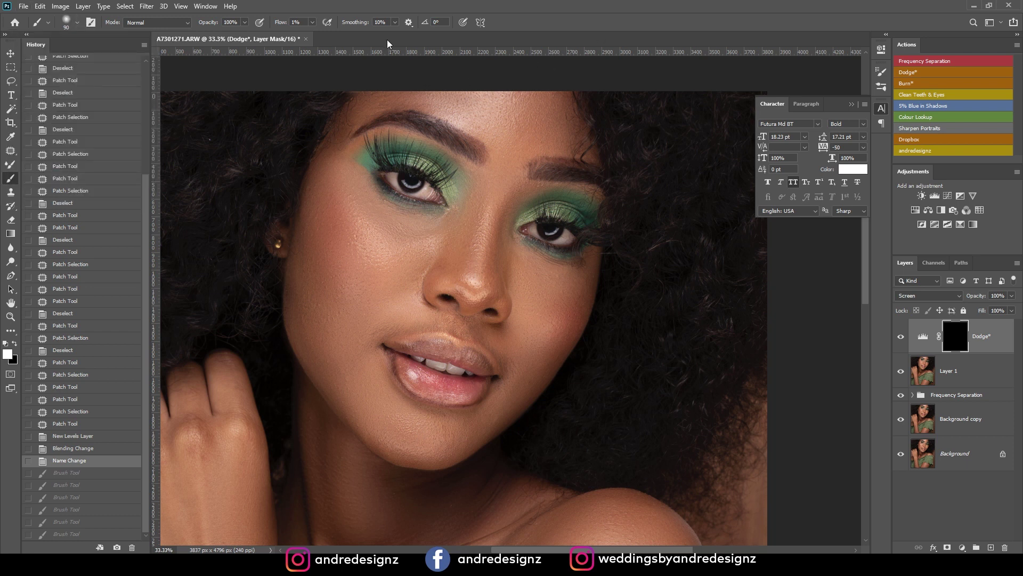
drag(495, 196, 490, 252)
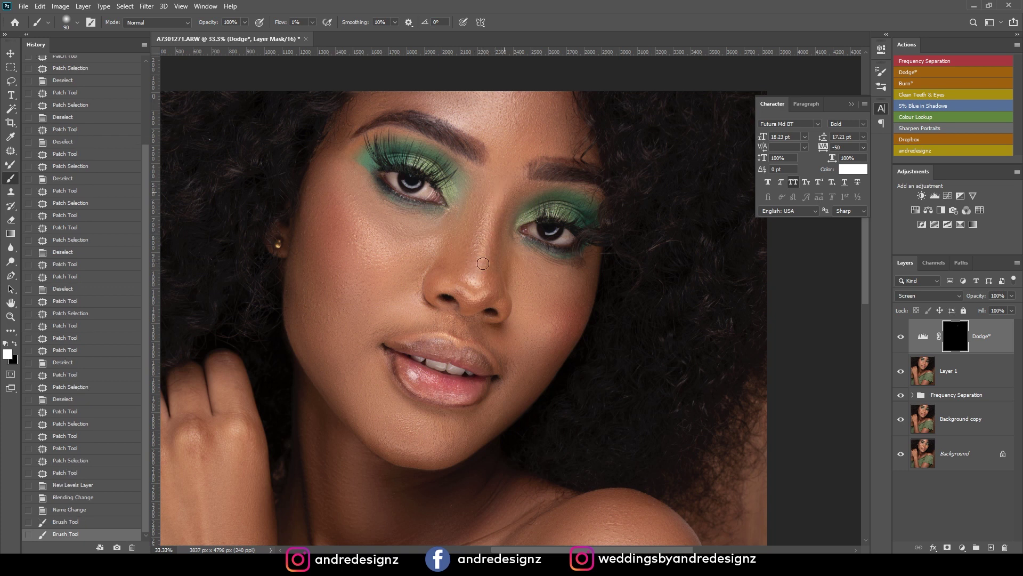
drag(492, 254, 508, 245)
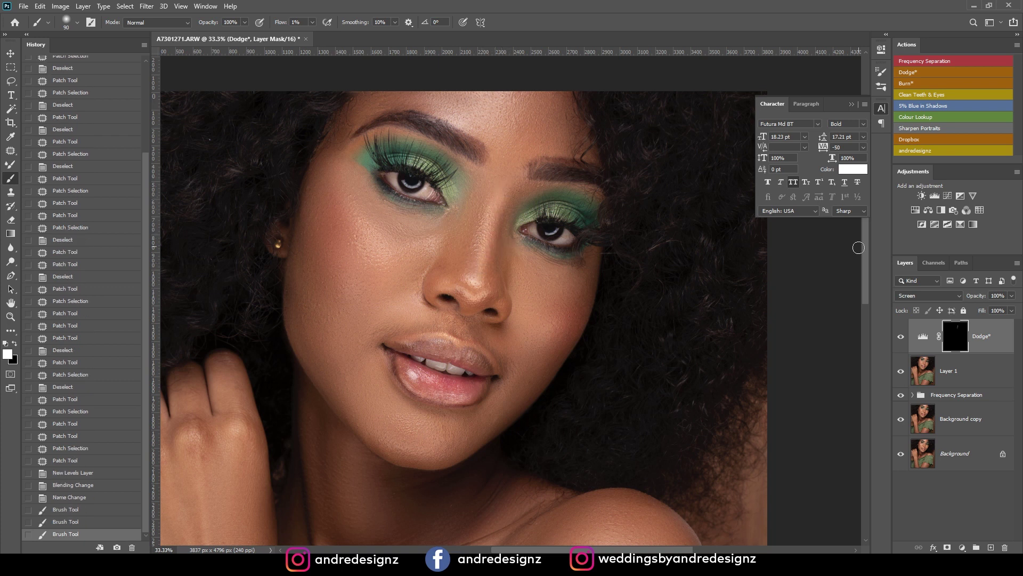
click(901, 336)
click(901, 337)
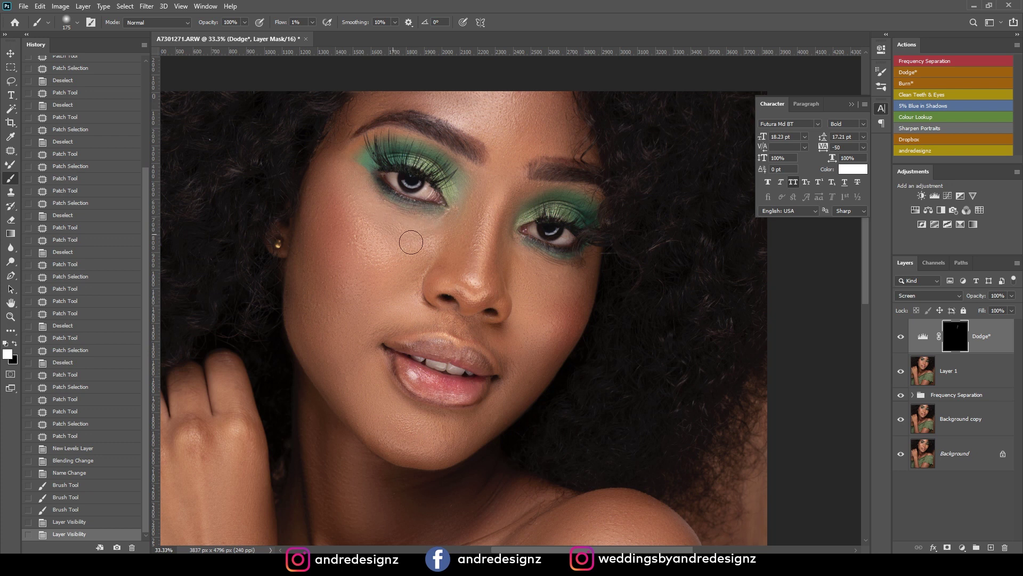
Step: Brighten both cheeks below the eyes on the Dodge* mask with a 175 px soft brush
mouse_move(370, 222)
mouse_down()
mouse_move(377, 241)
mouse_move(435, 233)
mouse_move(407, 247)
mouse_move(369, 189)
mouse_up()
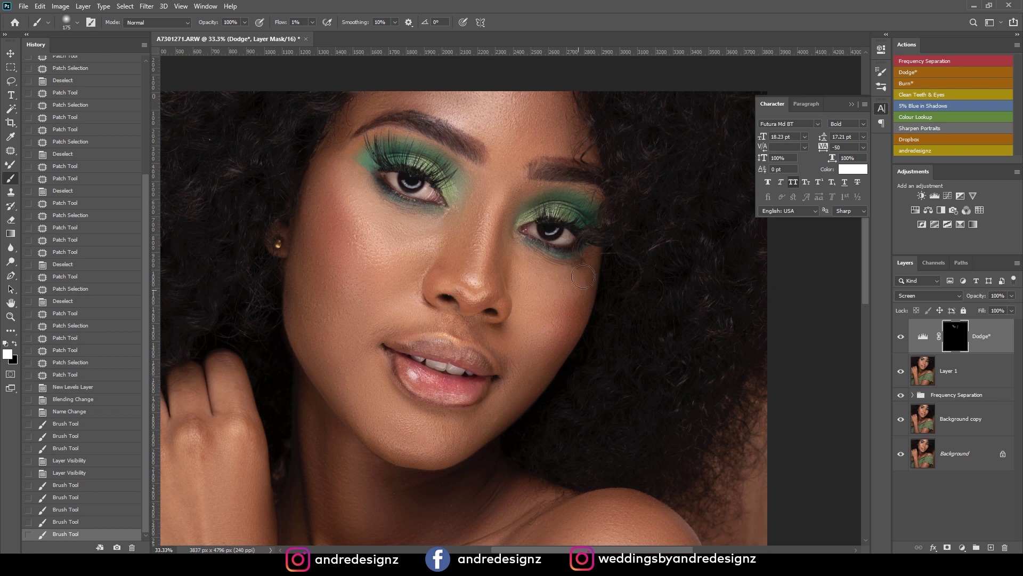
mouse_move(544, 316)
mouse_down()
mouse_move(516, 257)
mouse_move(563, 291)
mouse_move(525, 320)
mouse_up()
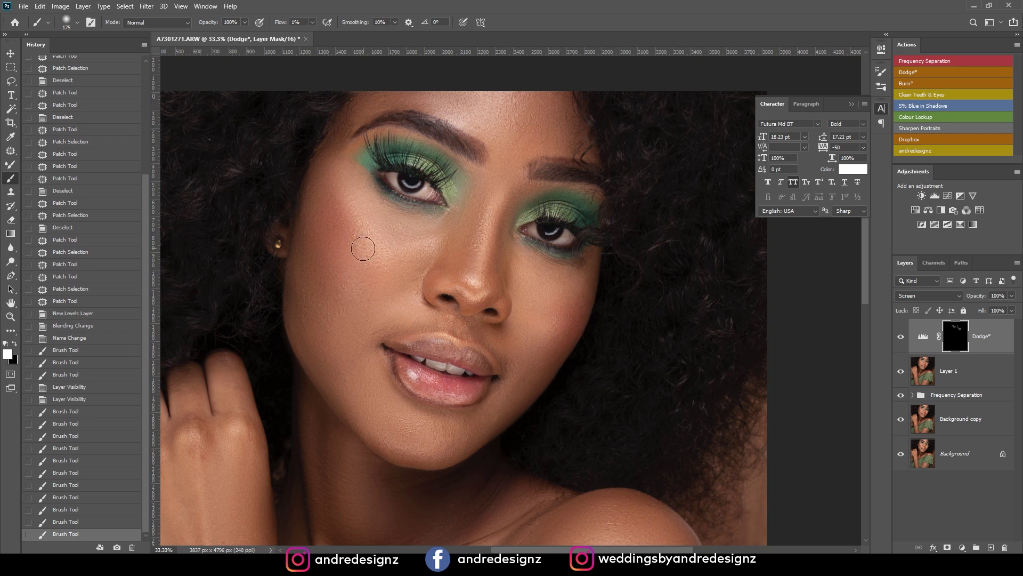
click(371, 234)
Step: Brighten the chin with a 250 px brush, and undo the extra stroke on the outer cheek near the earring
key(bracketright)
key(bracketright)
drag(398, 432, 430, 445)
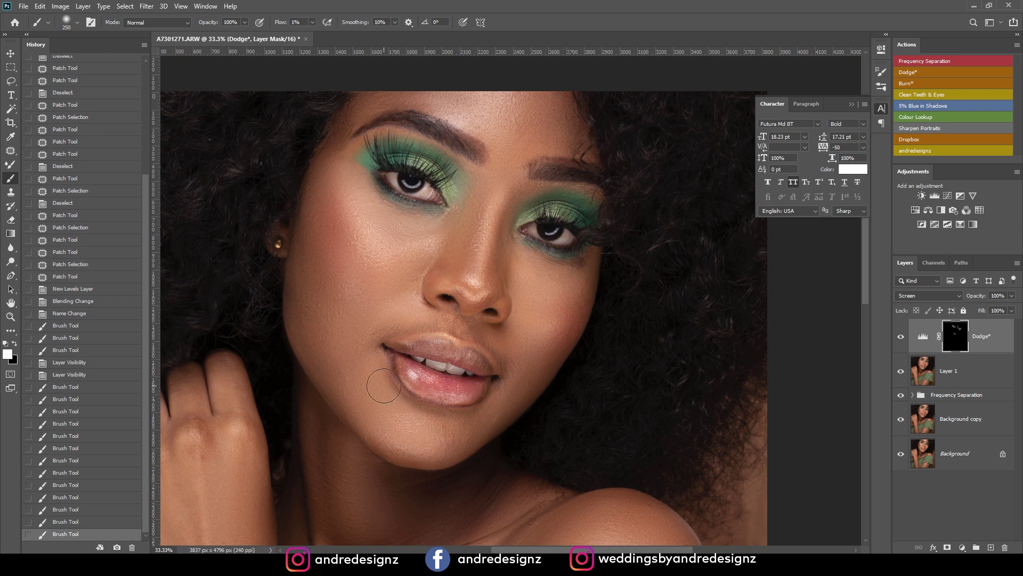
mouse_move(301, 255)
mouse_down()
mouse_move(310, 284)
mouse_move(300, 288)
mouse_move(337, 329)
mouse_move(310, 279)
mouse_move(359, 321)
mouse_move(293, 256)
mouse_up()
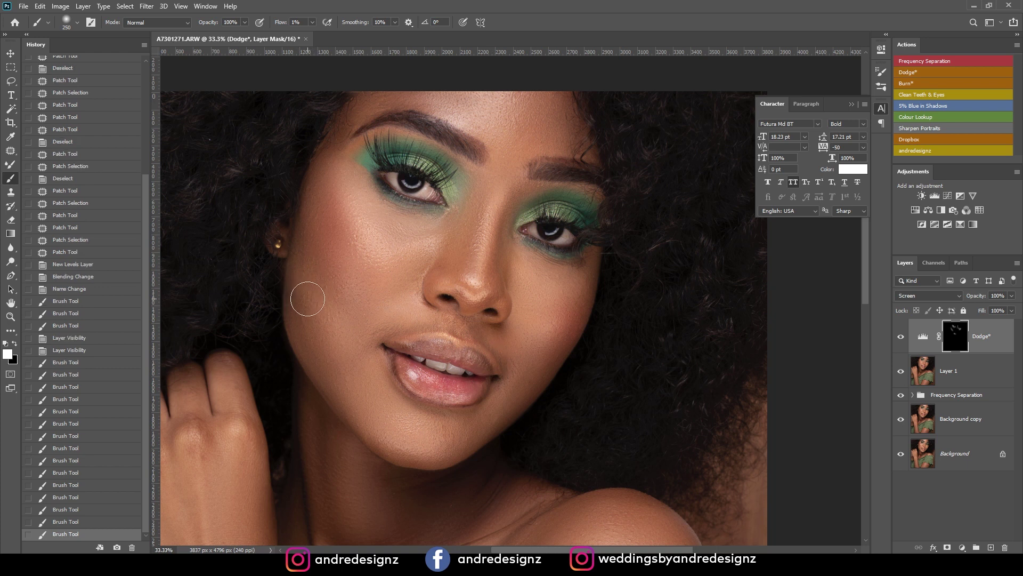
key(ctrl+z)
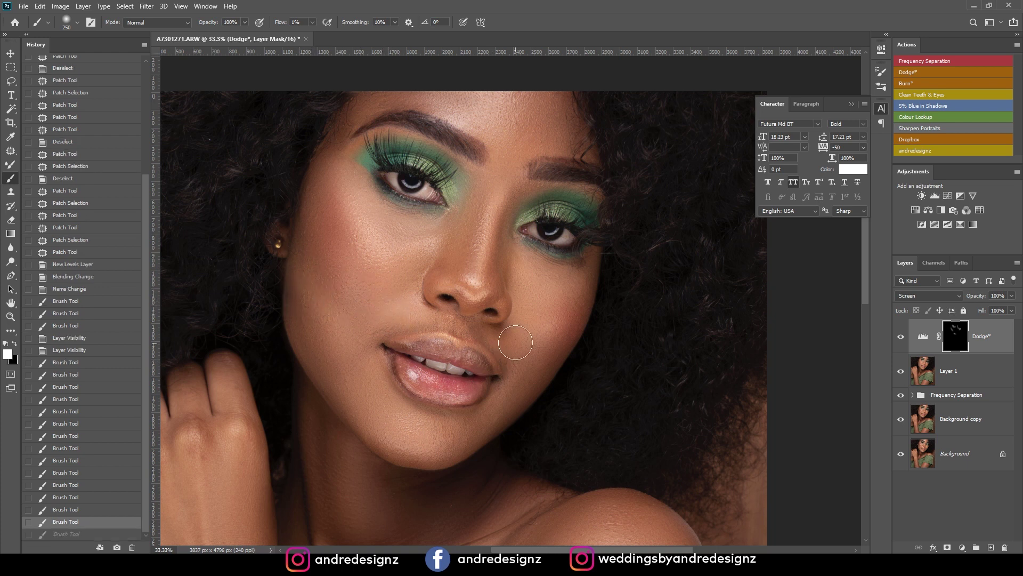
Step: Brighten the area above the upper lip and the adjoining cheek with a 150 px brush
key(bracketleft)
key(bracketleft)
key(bracketleft)
key(bracketleft)
drag(462, 339, 537, 316)
Step: Brighten the jaw edge, neck, collarbone and bare shoulder on the Dodge* mask
key(ctrl+minus)
key(ctrl+minus)
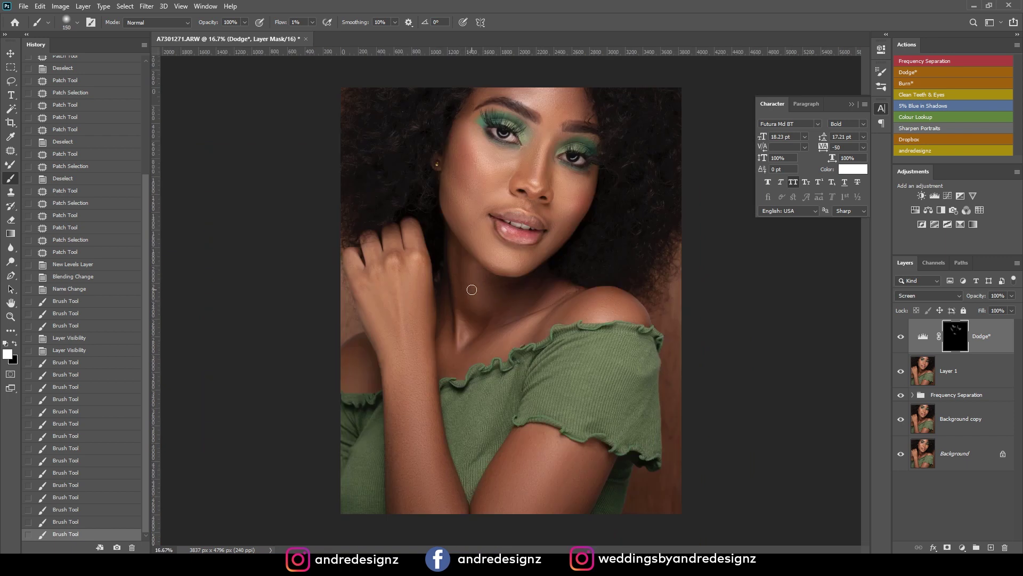
click(466, 256)
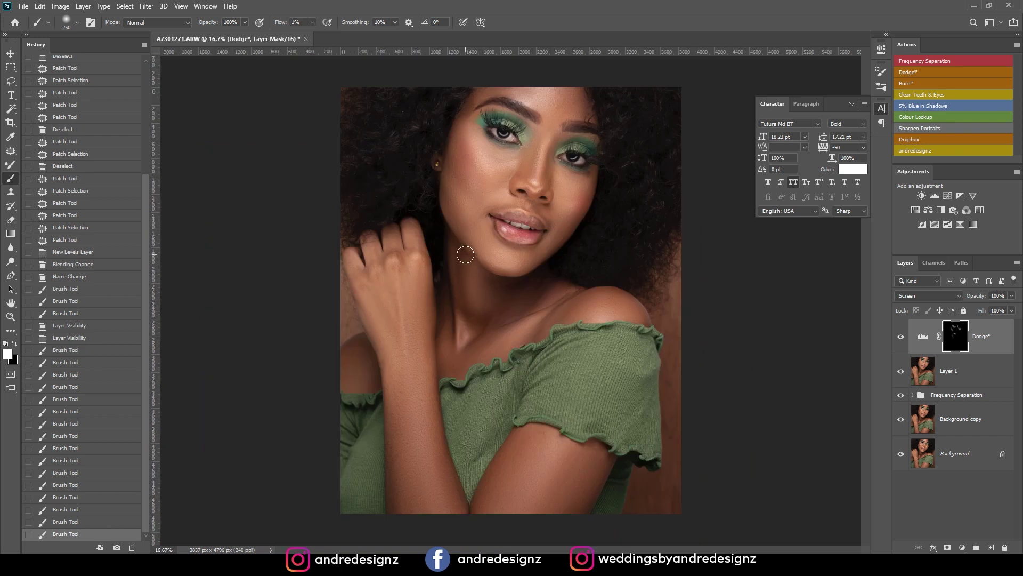
click(474, 282)
click(479, 293)
drag(461, 326, 514, 353)
drag(619, 305, 591, 299)
Step: Brighten the upper arm near the elbow with an enlarged brush, and reduce the brush size again
key(bracketright)
key(bracketright)
key(bracketright)
mouse_move(543, 509)
mouse_down()
mouse_move(526, 530)
mouse_move(530, 484)
mouse_move(521, 530)
mouse_up()
key(bracketleft)
key(bracketleft)
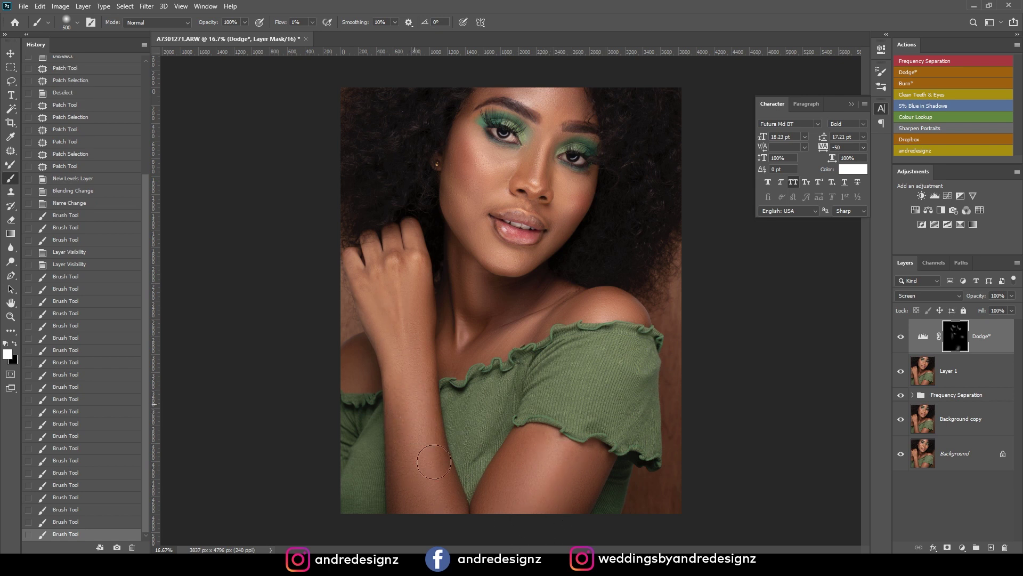
Step: Brighten the forearm near the elbow on the Dodge* mask, and compare the image with the Dodge* layer hidden and shown
drag(444, 496, 437, 480)
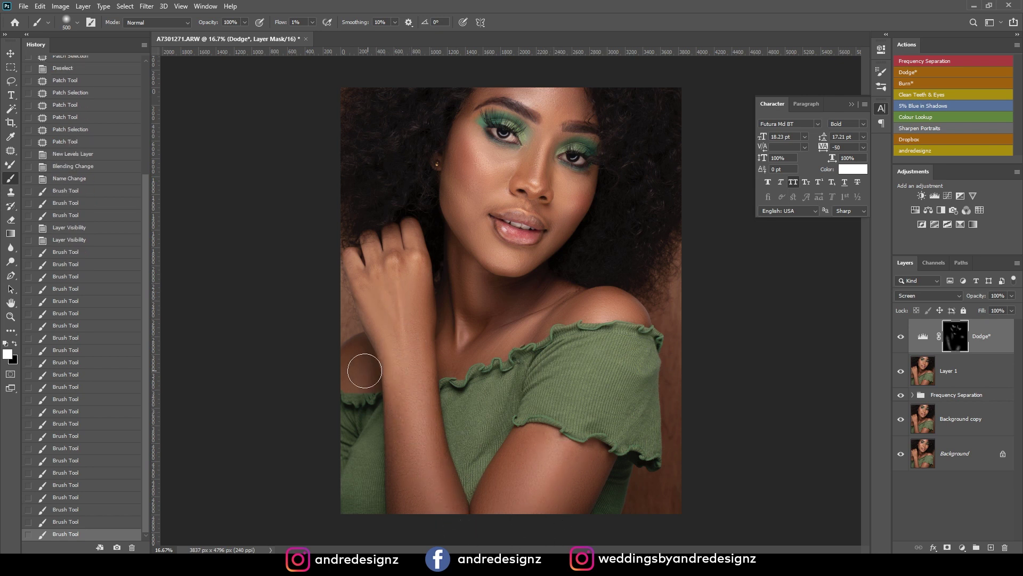
click(901, 338)
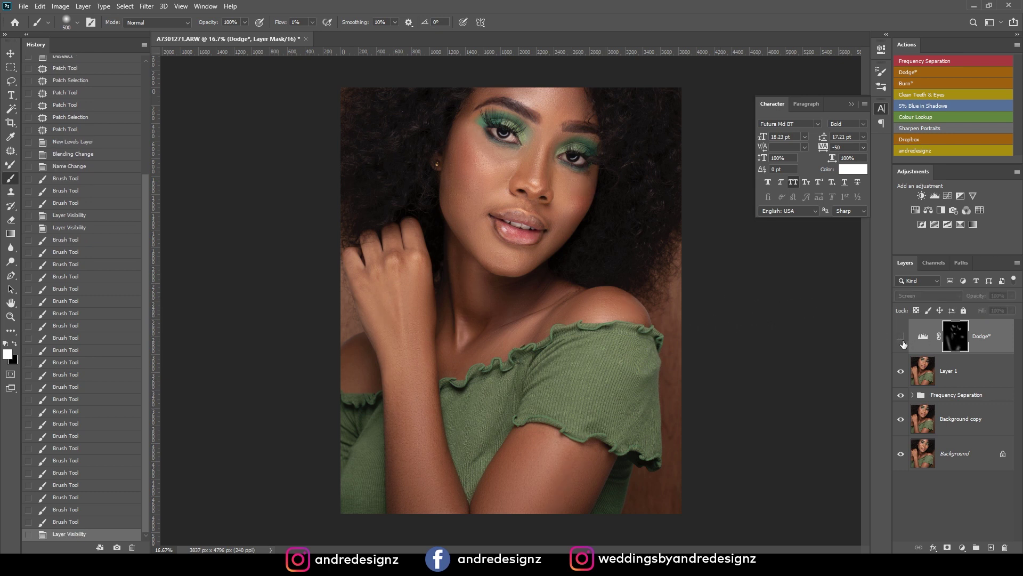
click(900, 338)
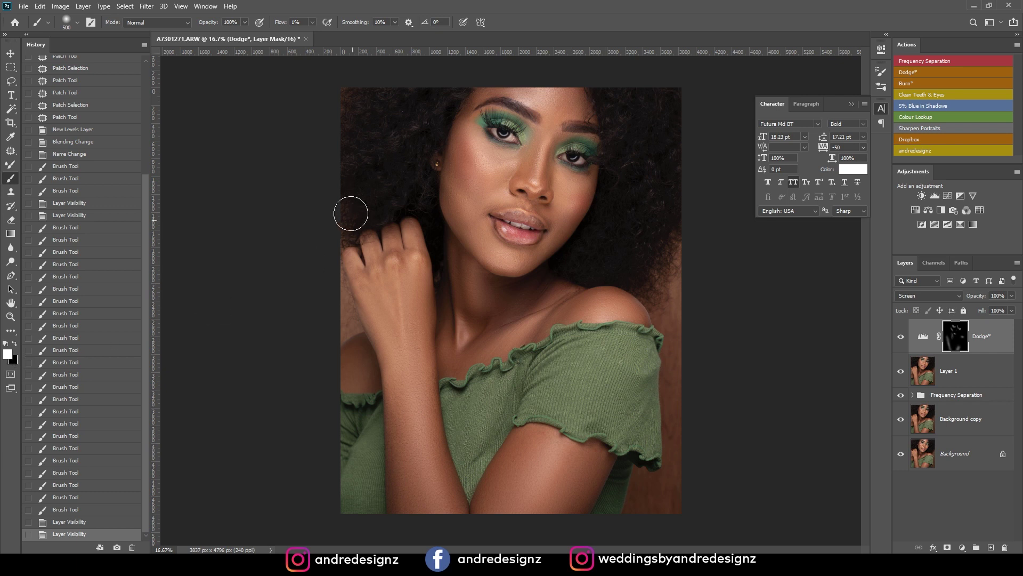
Step: Paint black at 100% flow on the Dodge* mask over the outer cheek, and restore white paint with 1% flow
key(x)
click(314, 24)
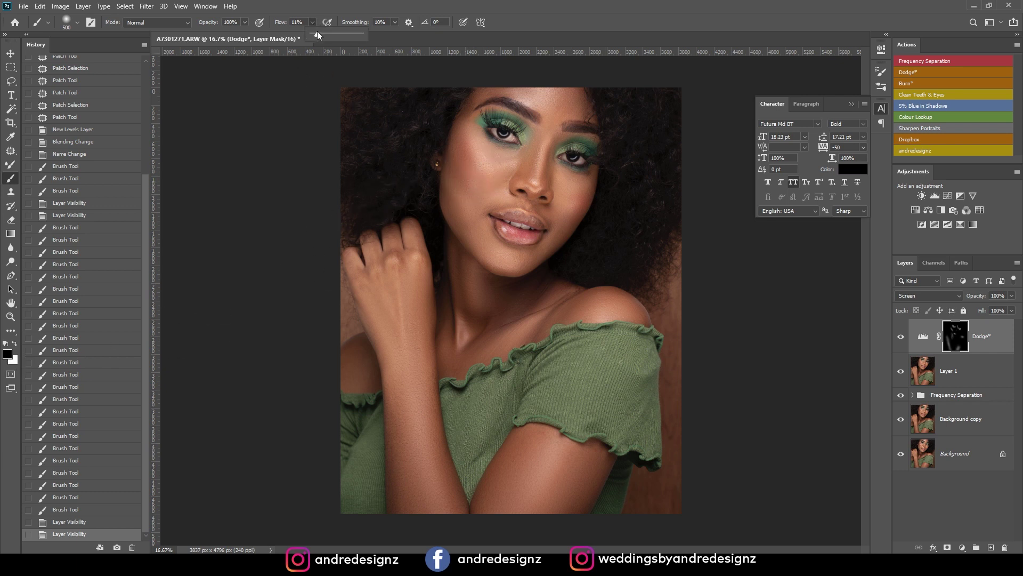
click(464, 205)
click(453, 178)
click(455, 193)
click(460, 213)
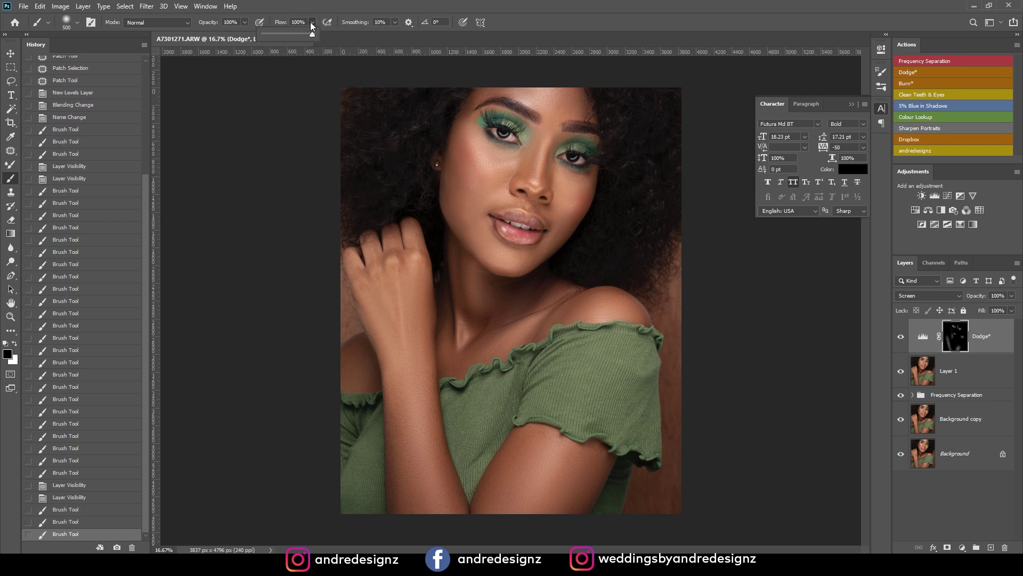
drag(312, 33, 262, 33)
key(x)
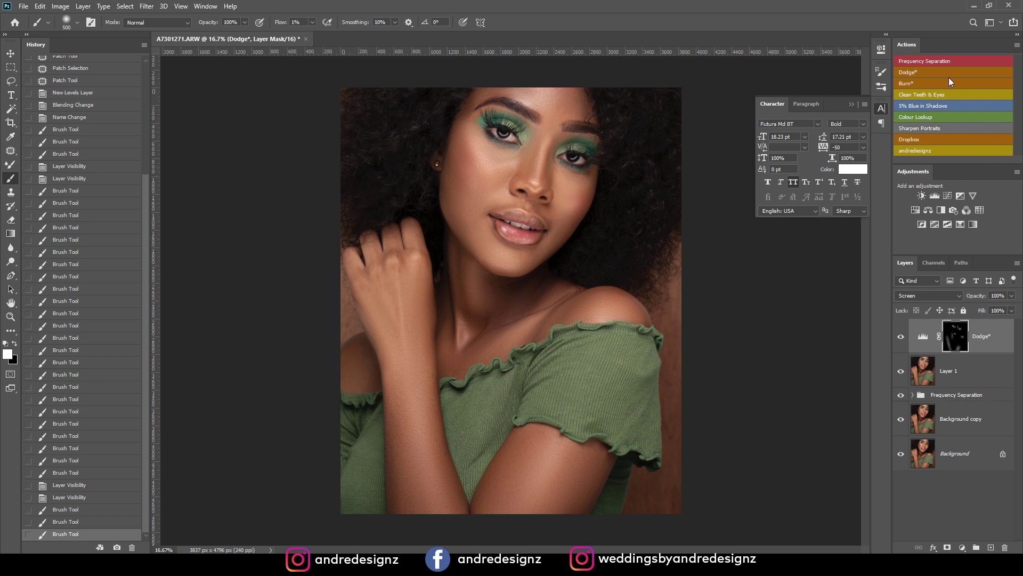
Step: Run the Burn* action and darken the nose bridge and the skin beside the nose with a 250 px brush
click(912, 83)
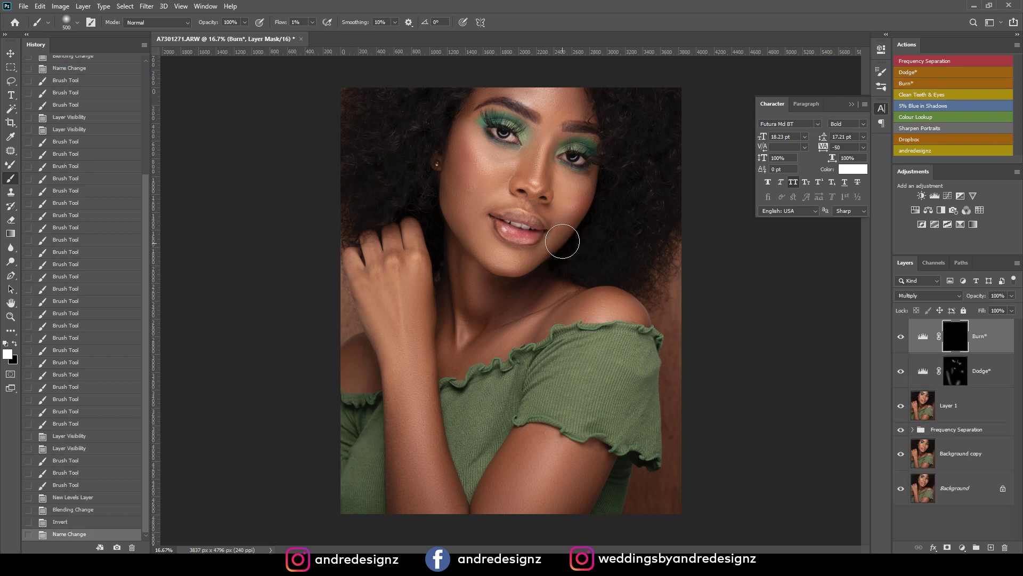
key(bracketleft)
key(bracketleft)
key(bracketleft)
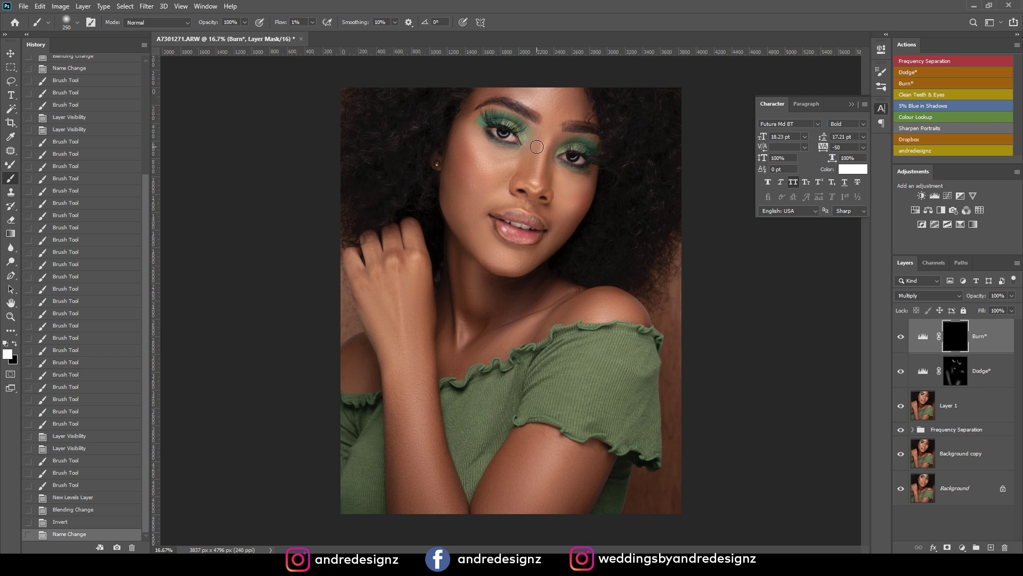
drag(537, 138, 549, 147)
drag(554, 152, 565, 186)
Step: Darken both cheeks and the jaw on the Burn* mask with varied brush sizes, and undo the last stroke
key(bracketright)
key(bracketright)
key(bracketright)
click(483, 203)
mouse_move(459, 155)
mouse_down()
mouse_move(456, 205)
mouse_move(457, 138)
mouse_move(461, 226)
mouse_move(460, 182)
mouse_up()
mouse_move(533, 237)
mouse_down()
mouse_move(541, 244)
mouse_move(562, 230)
mouse_up()
key(bracketleft)
key(bracketleft)
key(bracketright)
drag(446, 175, 522, 261)
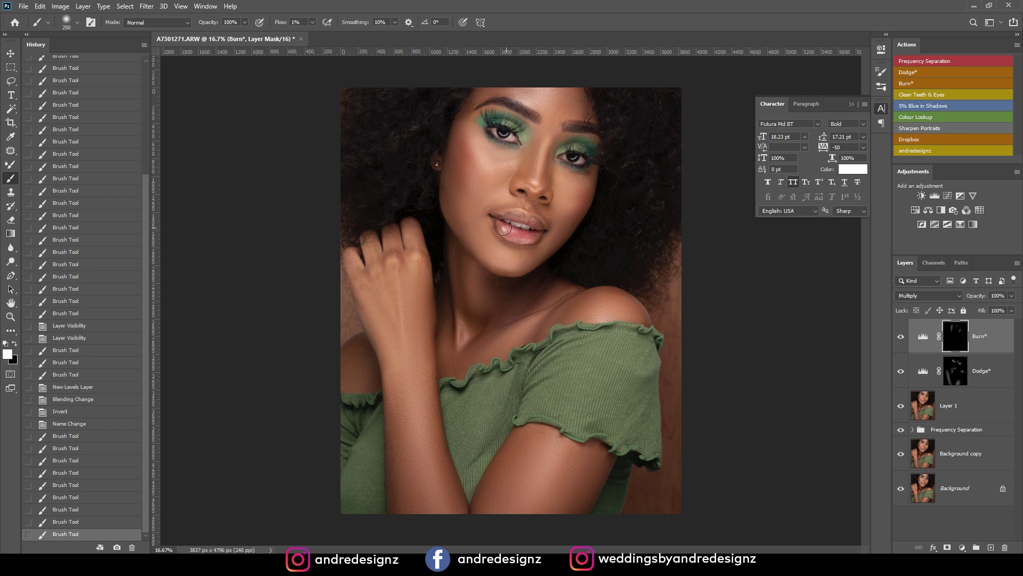
key(ctrl+z)
Step: Darken the edges of the forearm and wrist, the upper arm, the bare shoulder and the neck with a 300 px brush
key(bracketright)
drag(393, 398, 396, 482)
drag(418, 352, 427, 289)
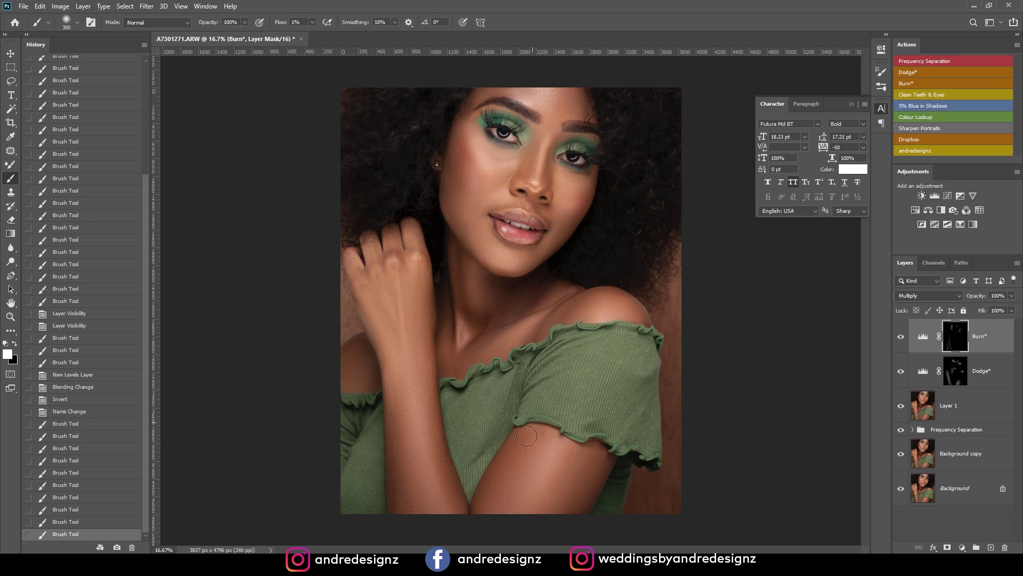
drag(510, 472, 492, 518)
mouse_move(571, 514)
mouse_down()
mouse_move(609, 455)
mouse_move(581, 402)
mouse_up()
mouse_move(571, 287)
mouse_down()
mouse_move(586, 310)
mouse_move(568, 322)
mouse_up()
mouse_move(681, 318)
mouse_down()
mouse_move(654, 341)
mouse_move(648, 314)
mouse_up()
drag(459, 299, 473, 313)
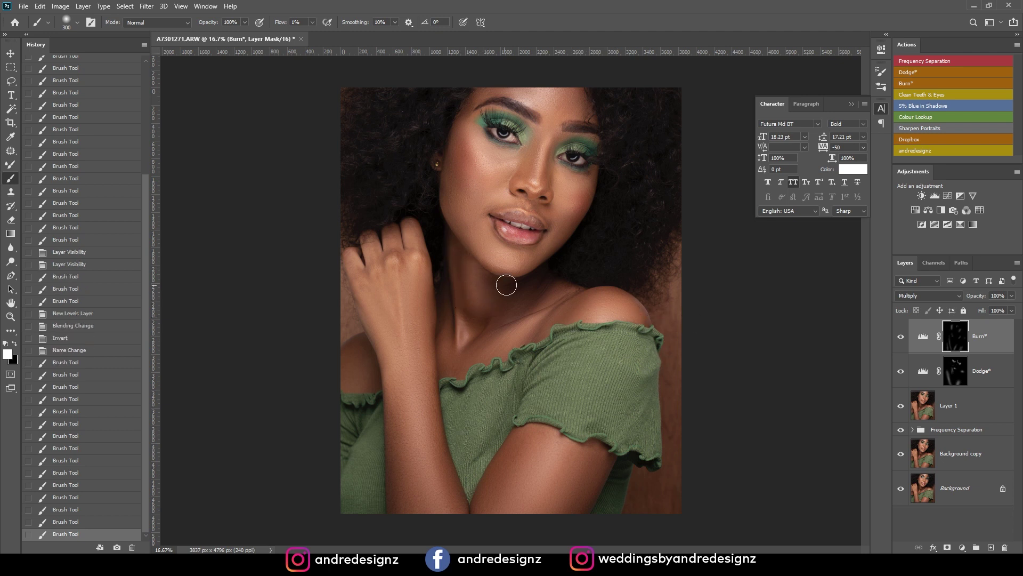
Step: Deepen the burn along the far jaw edge and across the near cheek towards the nose
key(ctrl+minus)
key(ctrl+minus)
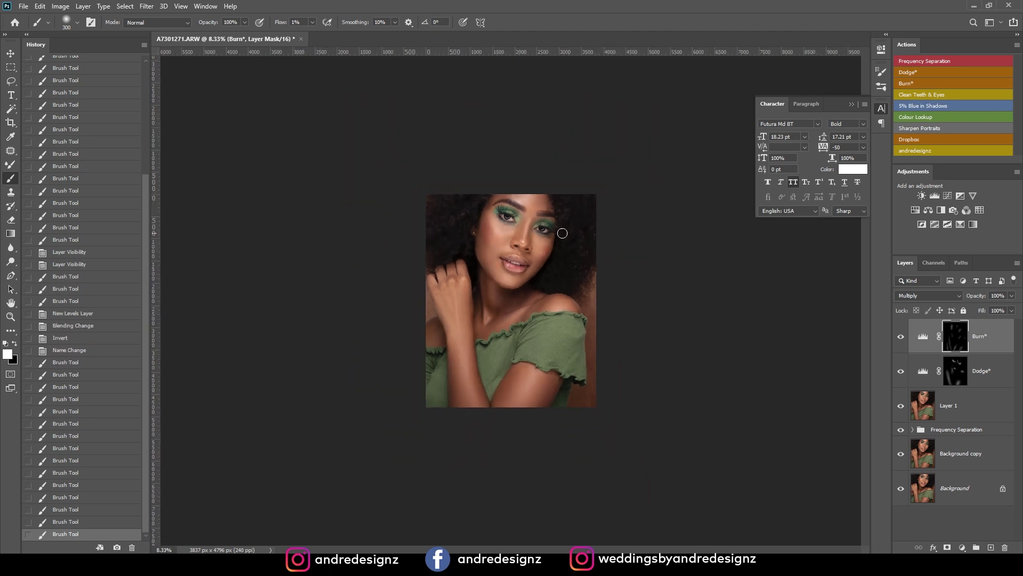
key(ctrl+plus)
key(ctrl+plus)
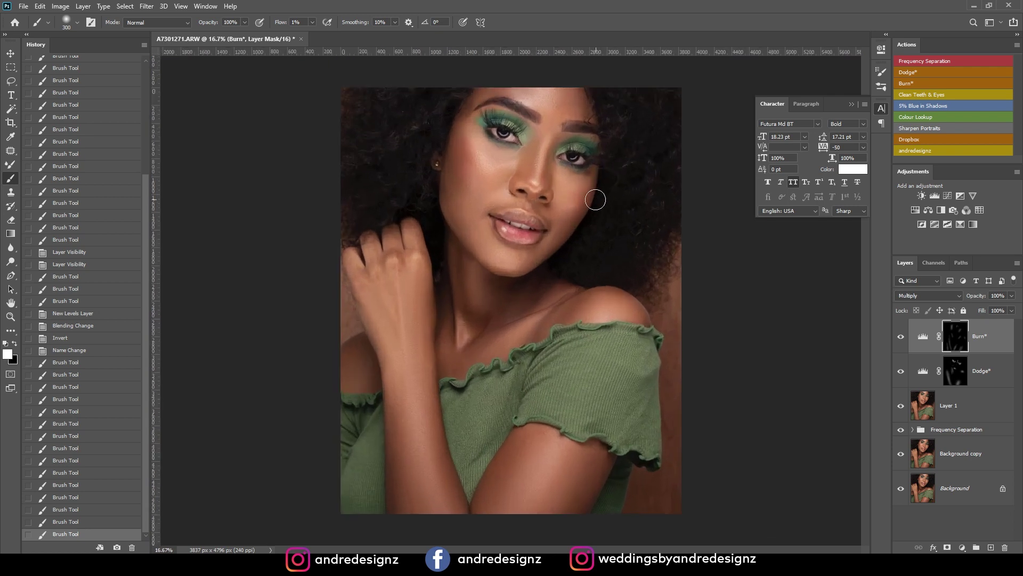
mouse_move(554, 247)
mouse_down()
mouse_move(590, 192)
mouse_move(567, 227)
mouse_move(570, 206)
mouse_move(613, 206)
mouse_move(591, 192)
mouse_move(556, 268)
mouse_move(584, 203)
mouse_move(572, 199)
mouse_move(564, 213)
mouse_move(596, 235)
mouse_move(581, 219)
mouse_up()
mouse_move(464, 176)
mouse_down()
mouse_move(462, 147)
mouse_move(463, 196)
mouse_move(462, 160)
mouse_up()
mouse_move(461, 160)
mouse_down()
mouse_move(464, 176)
mouse_move(493, 195)
mouse_up()
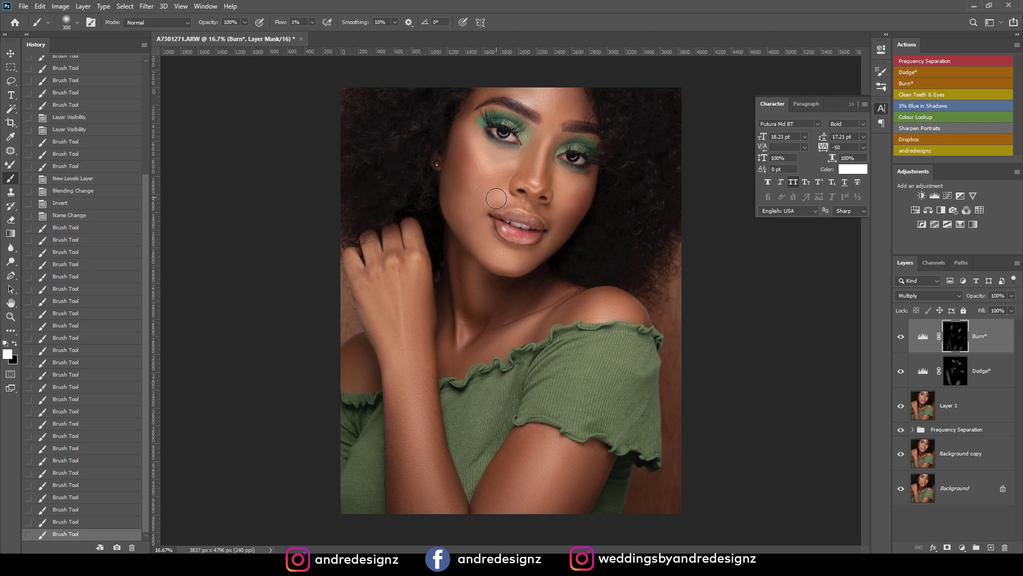
Step: Examine the burning on the whole portrait by comparing the image with the Burn* layer hidden and shown
key(ctrl+minus)
key(ctrl+minus)
key(ctrl+plus)
key(ctrl+plus)
click(901, 336)
click(902, 336)
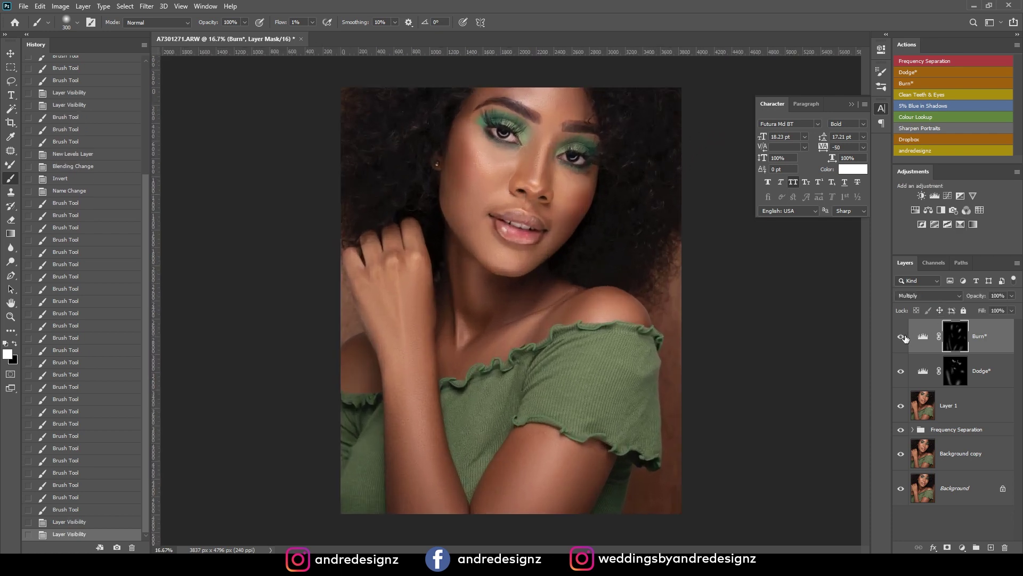
click(901, 336)
click(901, 336)
Step: Run the Frequency Separation action from the Background layer with a 6.4 px Gaussian Blur, and bring the new group to the front
click(922, 335)
click(969, 491)
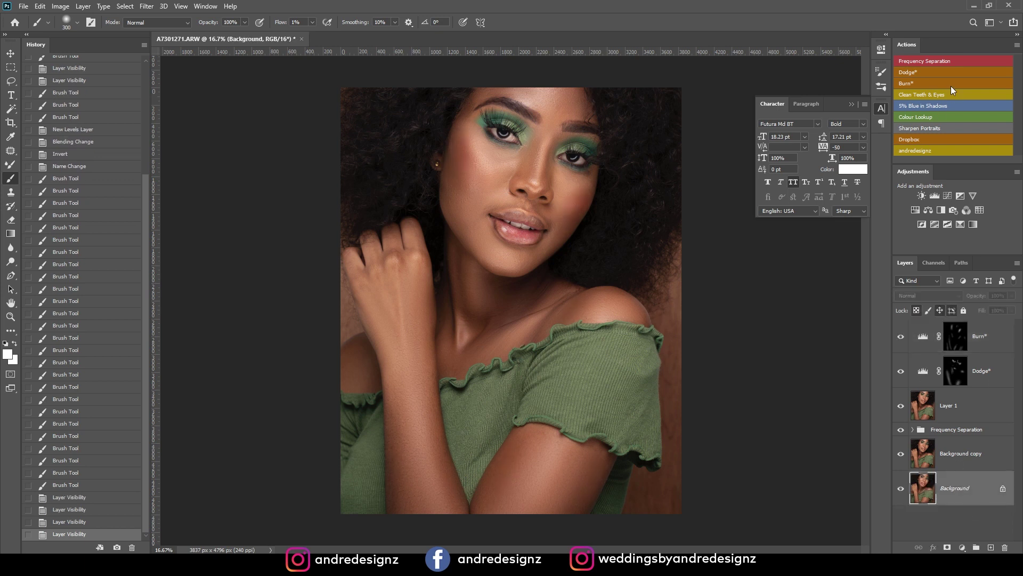
click(930, 64)
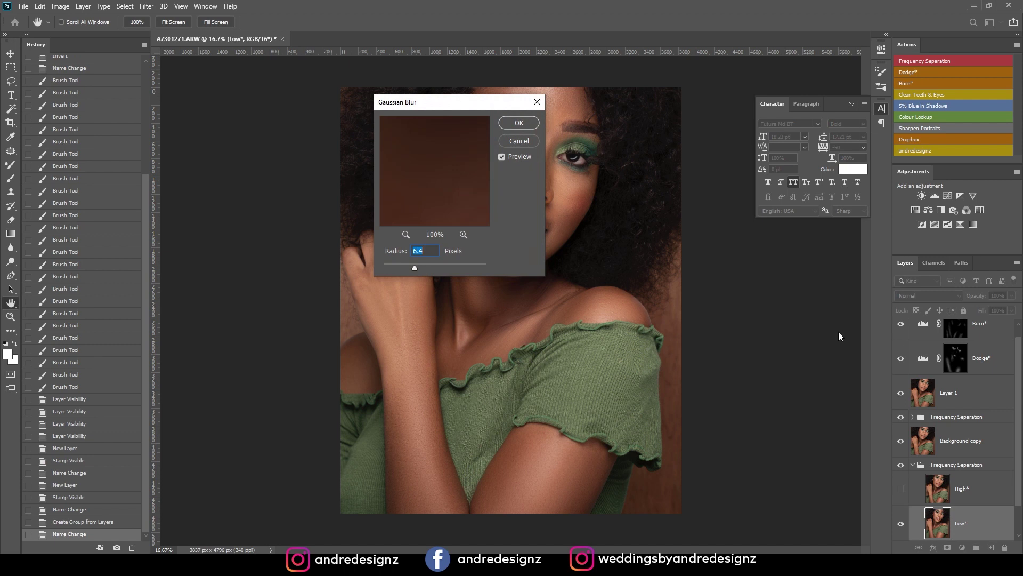
click(517, 123)
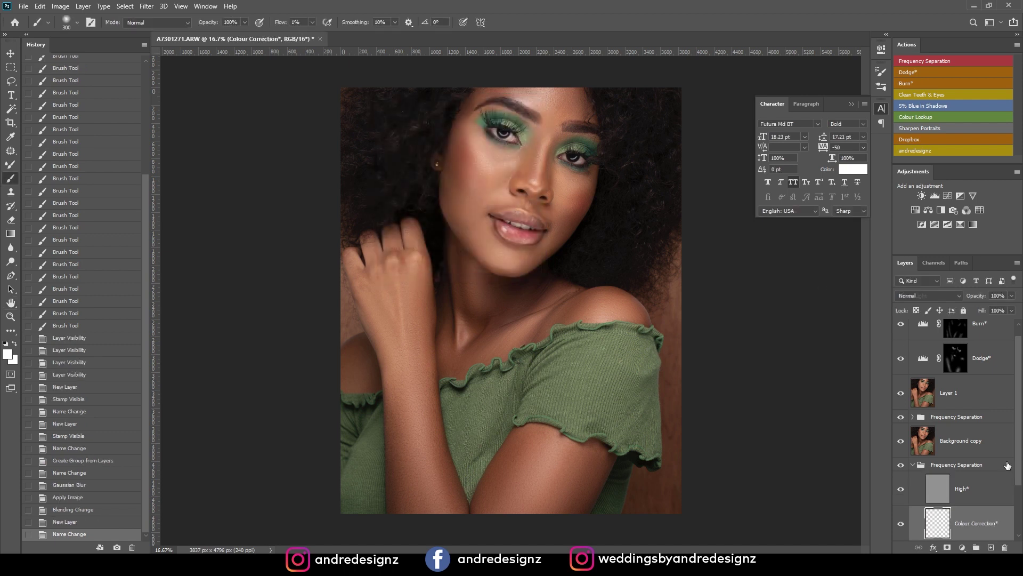
click(965, 466)
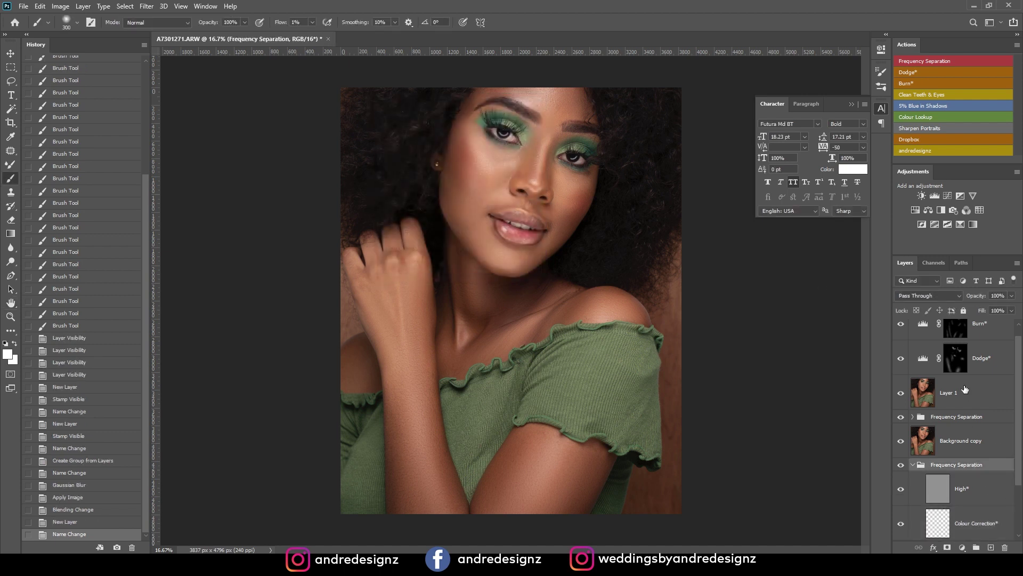
key(ctrl+shift+bracketright)
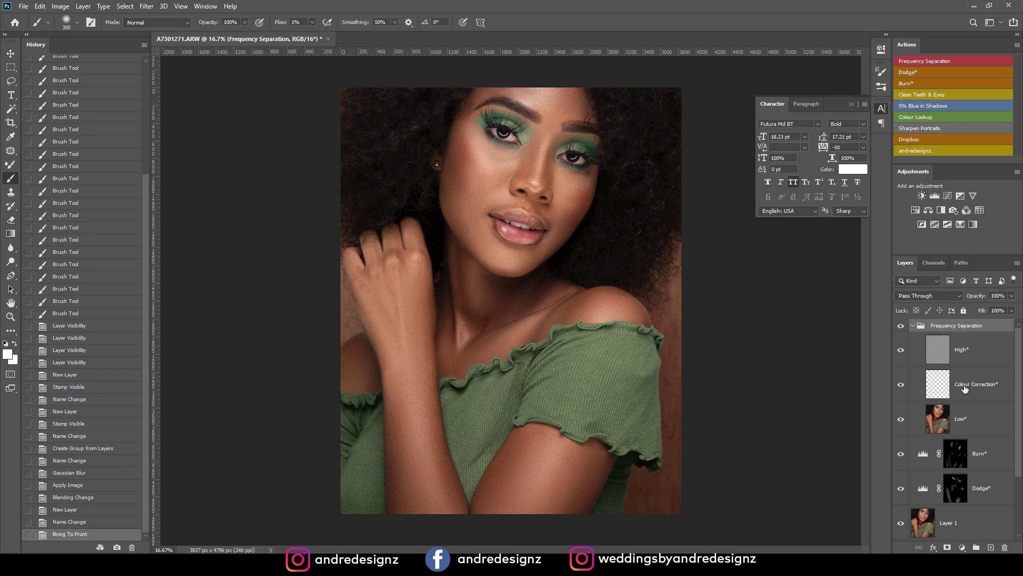
Step: Smooth the skin of both cheeks, the jaw and the under-eye area on the Low* layer with the Mixer Brush
click(968, 427)
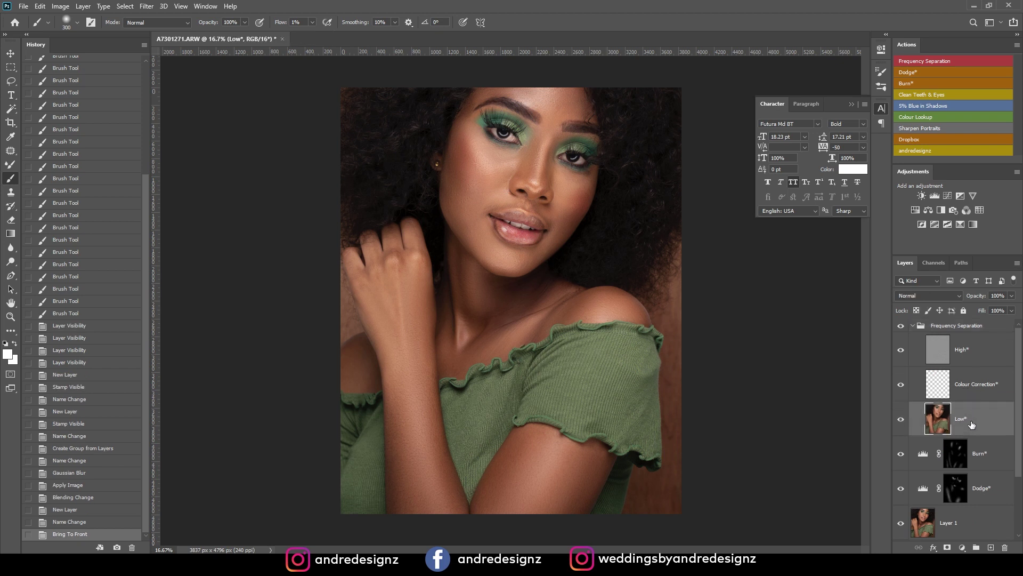
click(10, 164)
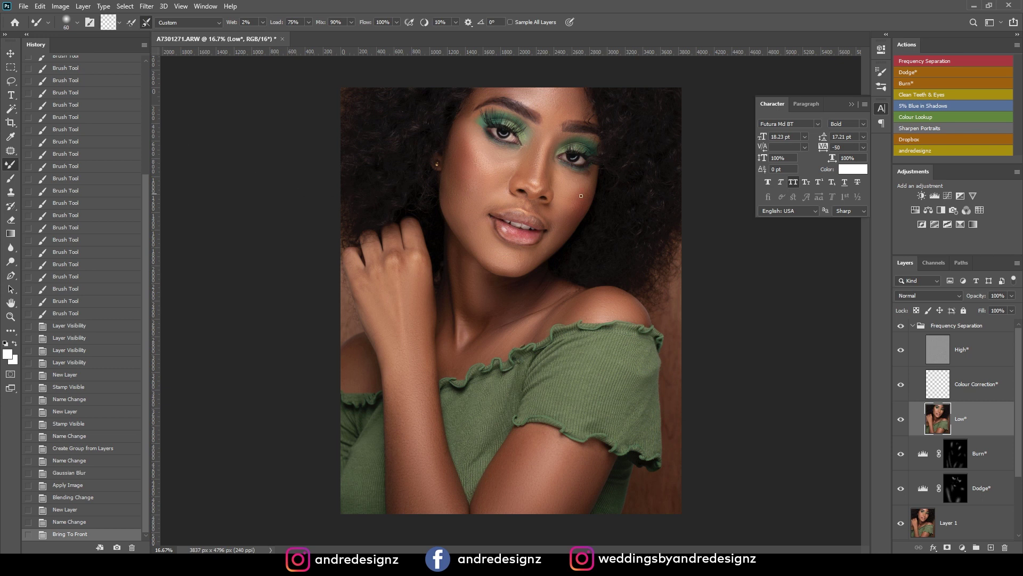
mouse_move(581, 199)
mouse_down()
mouse_move(559, 237)
mouse_move(528, 250)
mouse_up()
key(bracketright)
click(471, 221)
click(471, 222)
mouse_move(458, 155)
mouse_down()
mouse_move(450, 169)
mouse_move(471, 238)
mouse_up()
click(471, 238)
mouse_move(482, 139)
mouse_down()
mouse_move(472, 224)
mouse_move(485, 166)
mouse_up()
Step: Compare the image with the new Frequency Separation group hidden, and blend the neck with the 300 px Mixer Brush
click(900, 326)
click(900, 327)
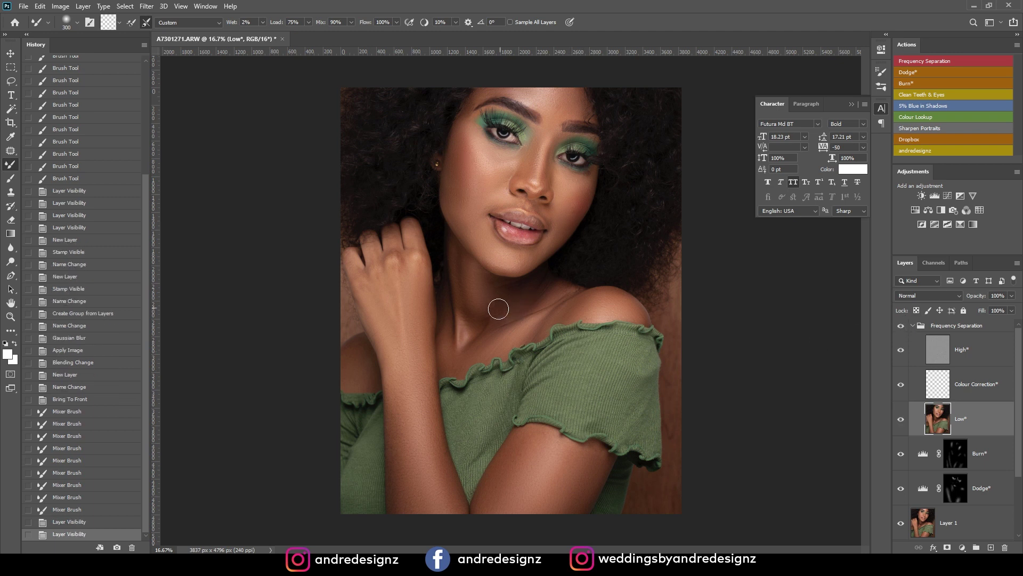
drag(475, 322, 469, 300)
drag(461, 258, 477, 273)
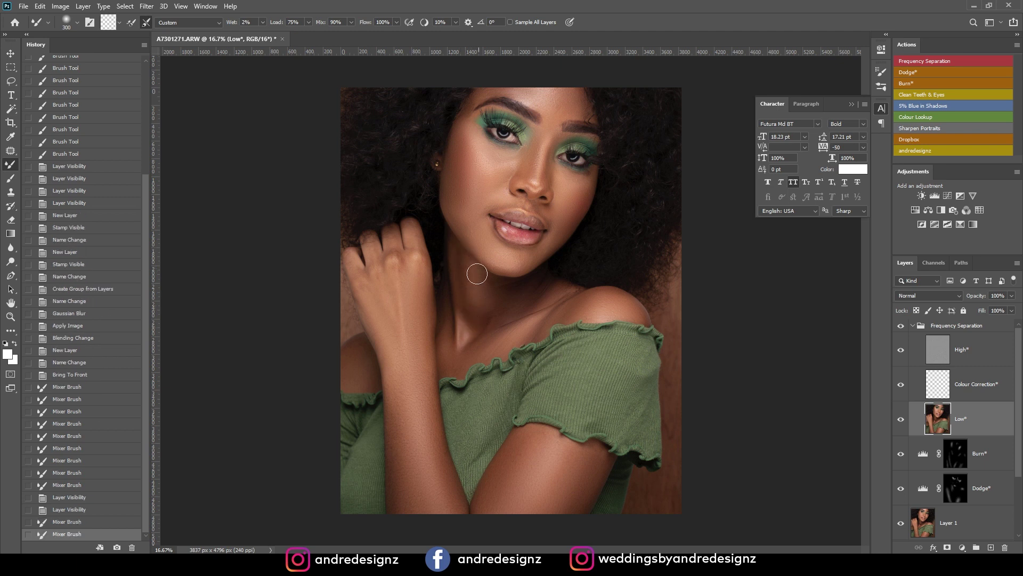
Step: Try blending the jaw and chin with the 300 px Mixer Brush, and step back both strokes in the history
drag(463, 221, 453, 206)
drag(496, 246, 509, 255)
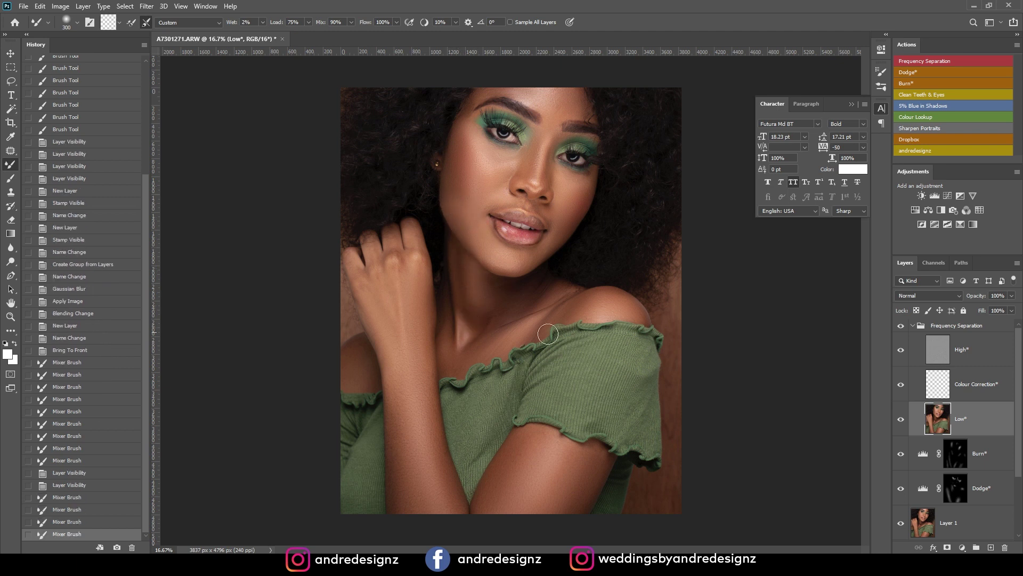
key(ctrl+minus)
key(ctrl+plus)
key(ctrl+plus)
key(ctrl+plus)
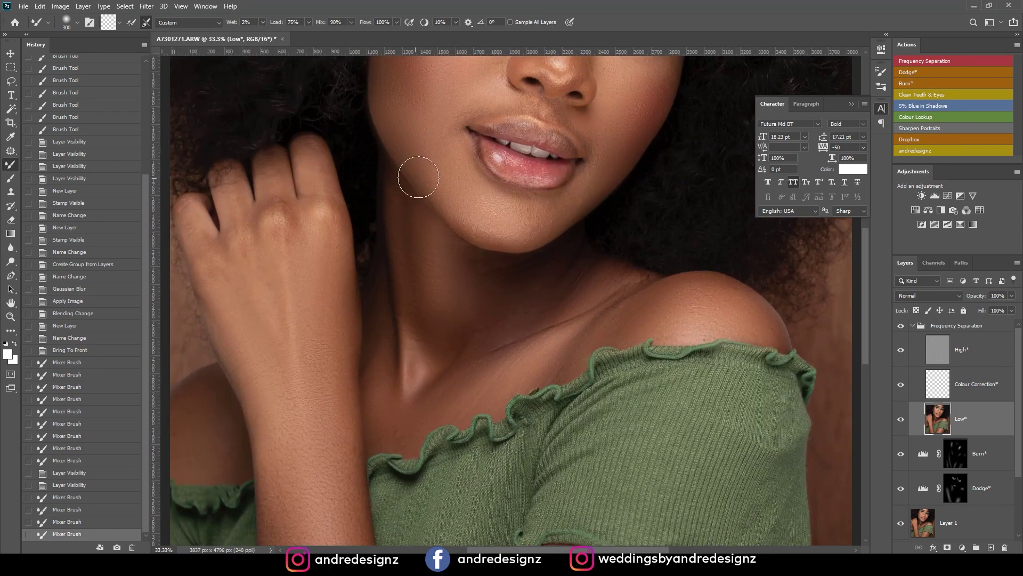
click(84, 522)
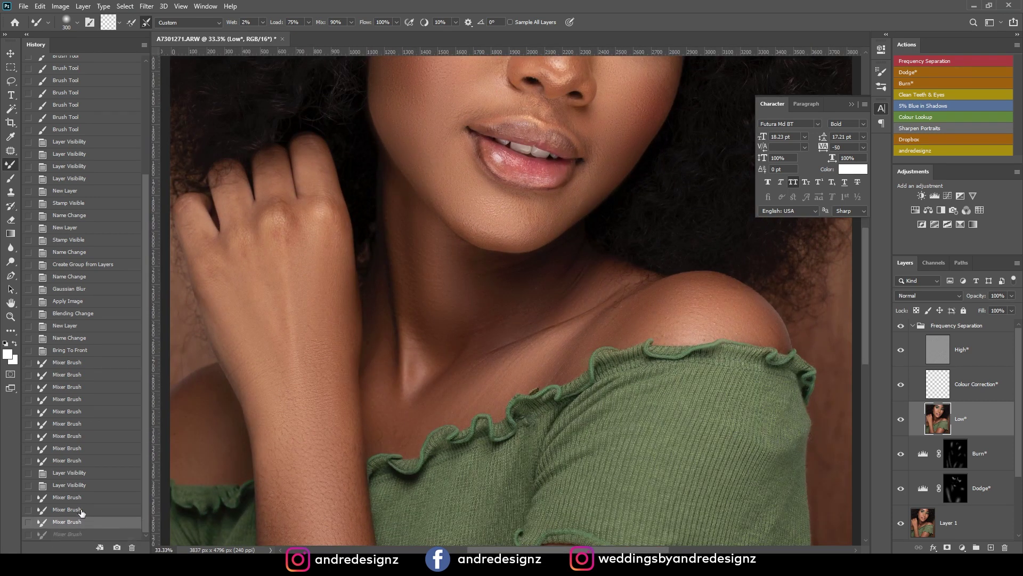
click(84, 509)
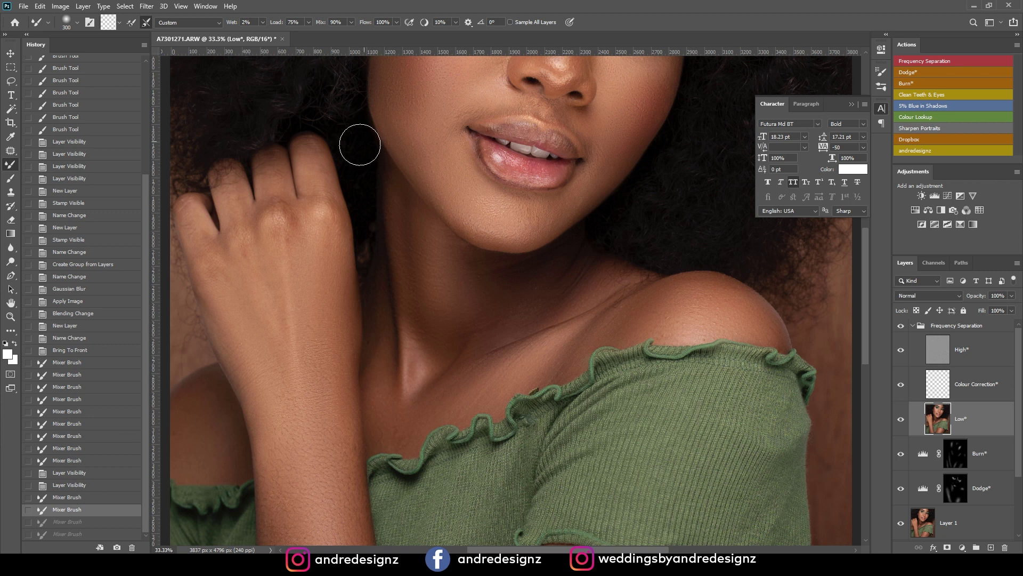
Step: Blend the jawline and lower cheek on the Low* layer with the Mixer Brush reduced to 150 px
key(bracketleft)
key(bracketleft)
key(bracketleft)
key(bracketleft)
mouse_move(429, 157)
mouse_down()
mouse_move(401, 144)
mouse_move(424, 179)
mouse_move(420, 136)
mouse_move(441, 160)
mouse_move(394, 119)
mouse_up()
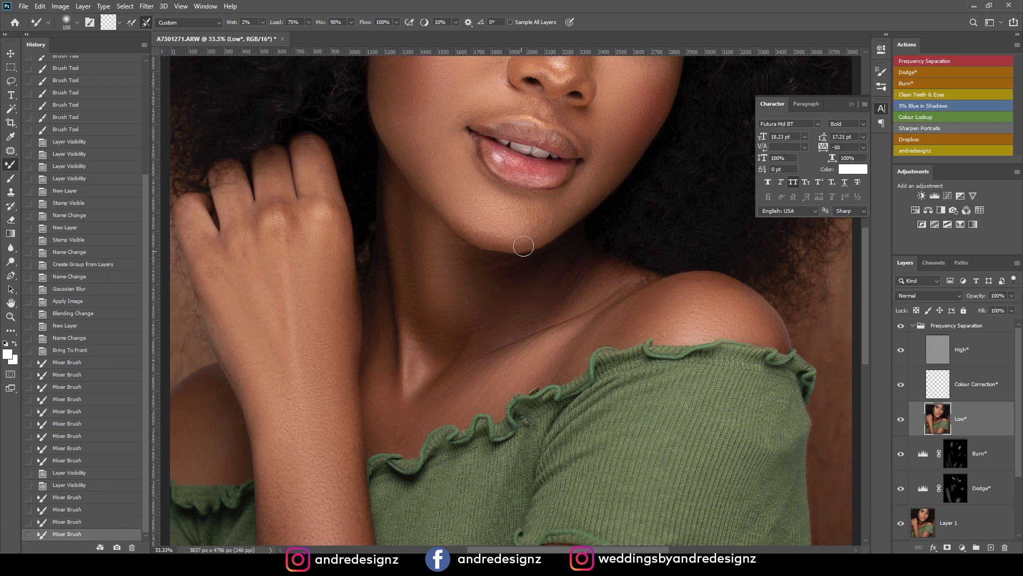
Step: Compare the retouched portrait with the Background layer shown alone, and collapse the upper Frequency Separation group
scroll(444, 193, down, 3)
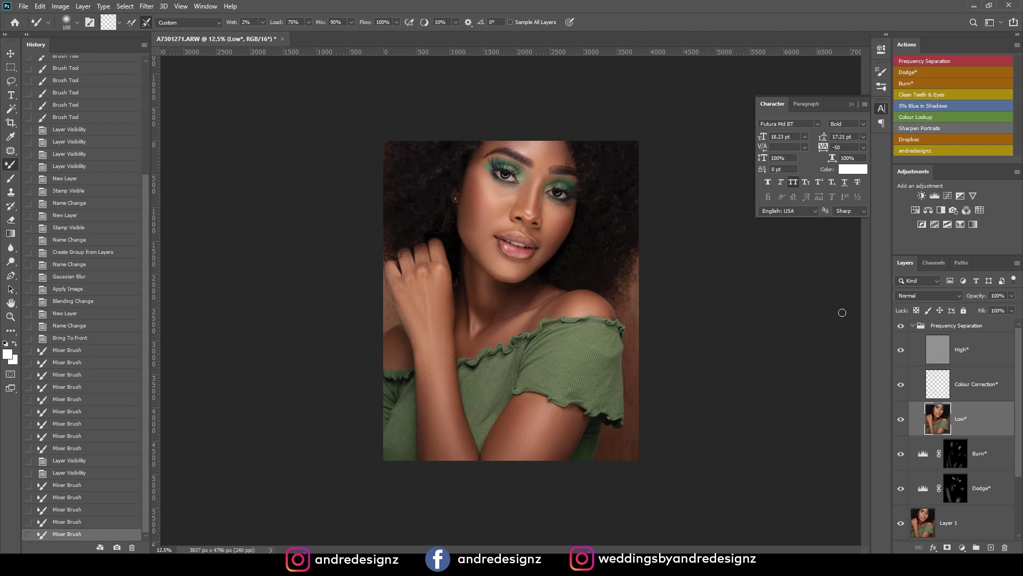
scroll(1020, 424, down, 2)
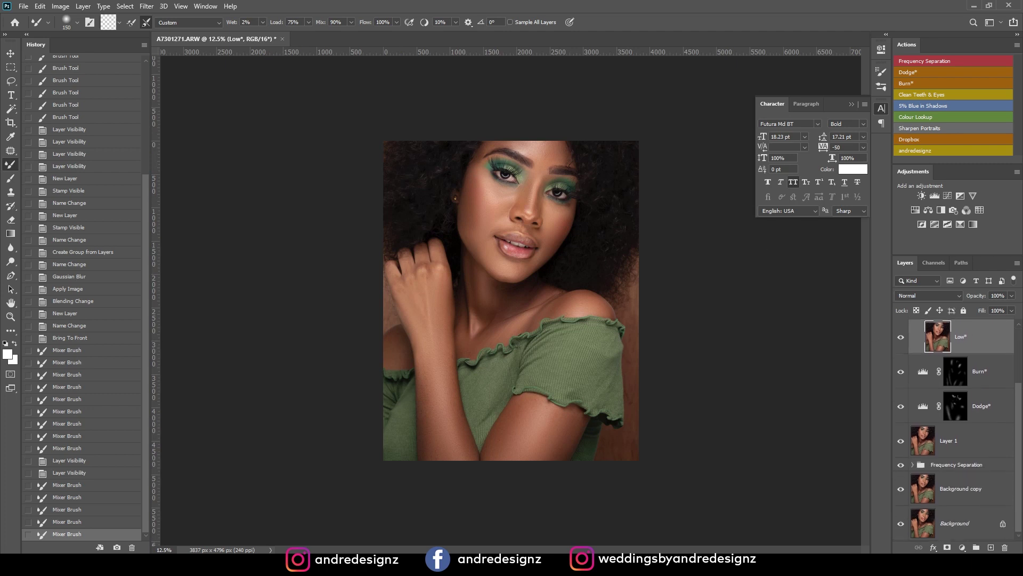
alt+click(902, 525)
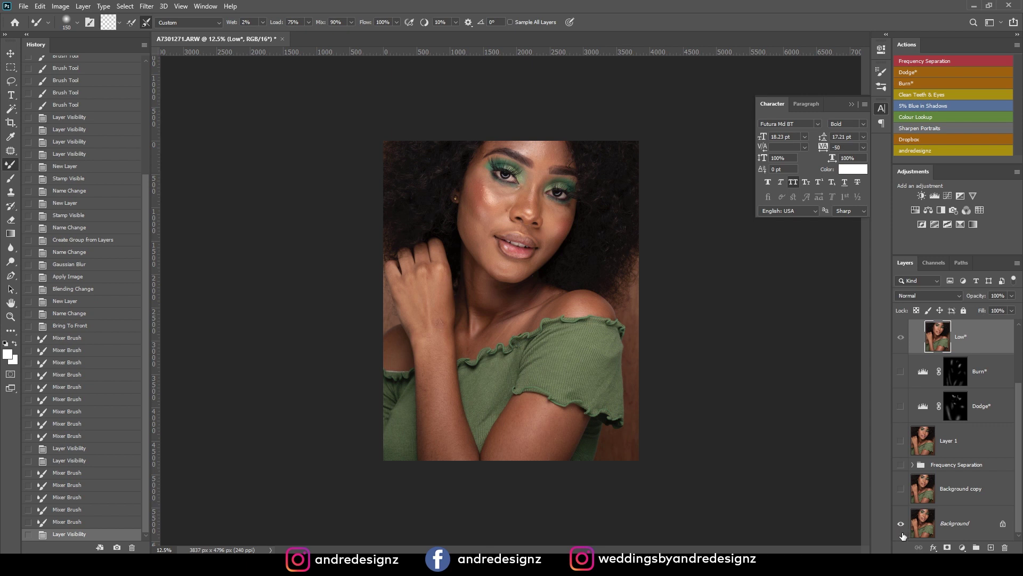
alt+click(900, 526)
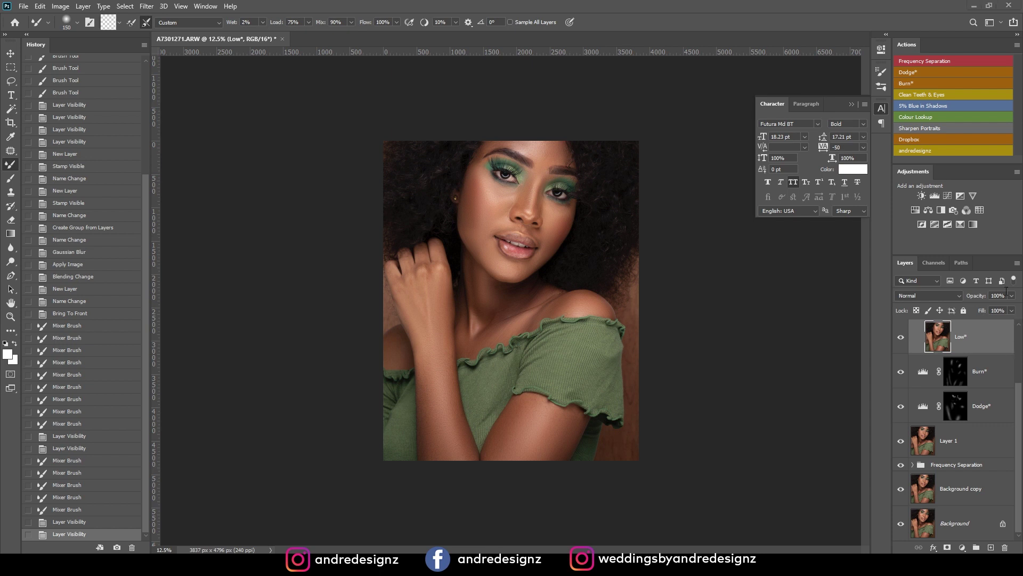
scroll(942, 352, up, 3)
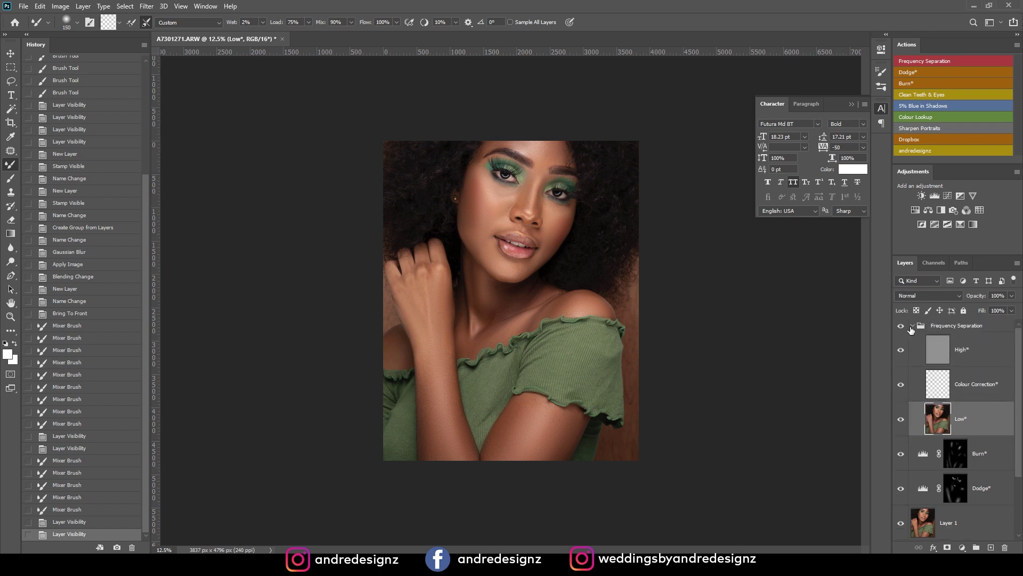
click(912, 325)
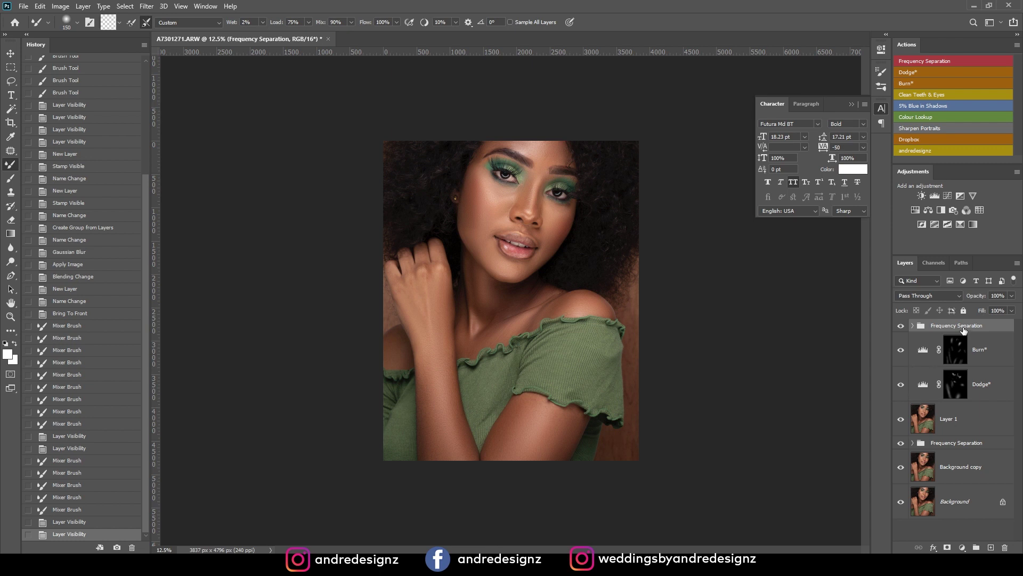
Step: Stamp the visible layers into a new layer, duplicate it, and open the Camera Raw Filter on the copy
key(ctrl+alt+shift+e)
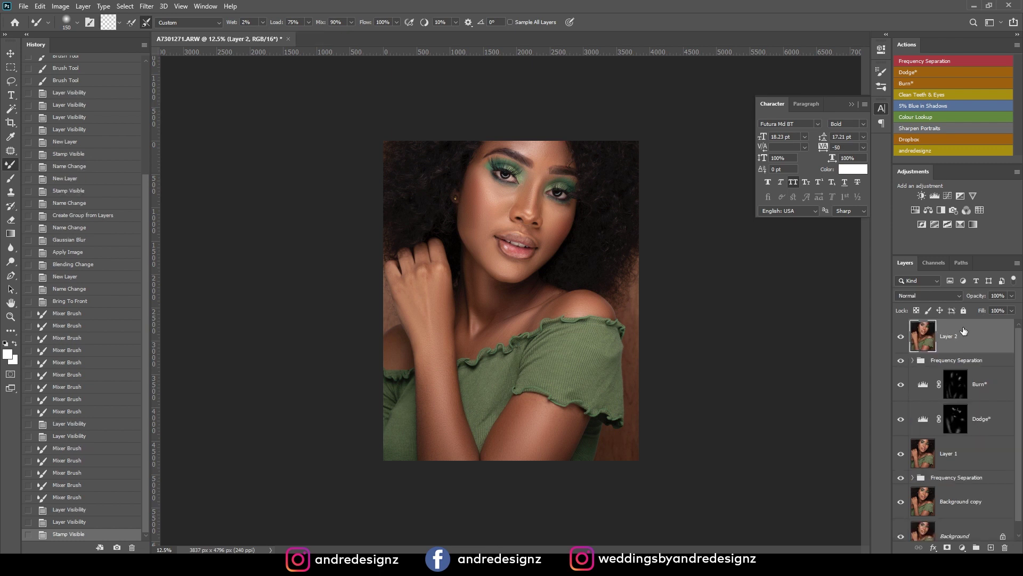
key(ctrl+j)
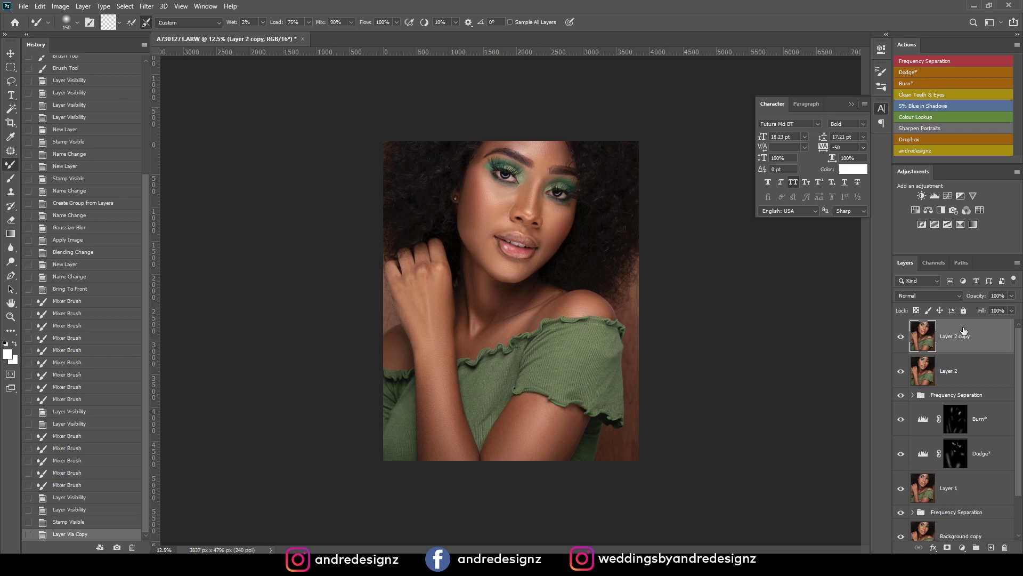
key(ctrl+shift+a)
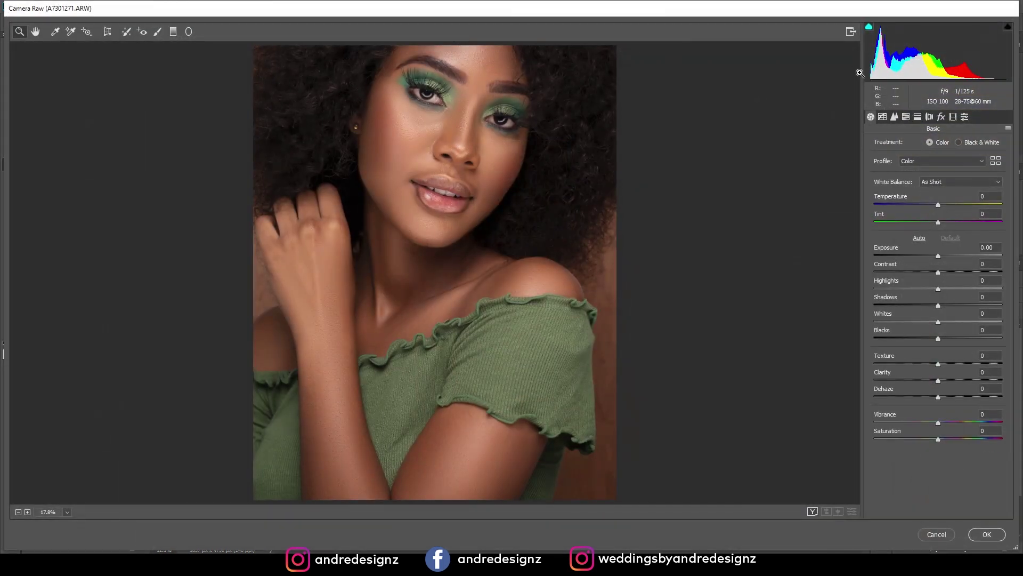
click(941, 534)
click(205, 7)
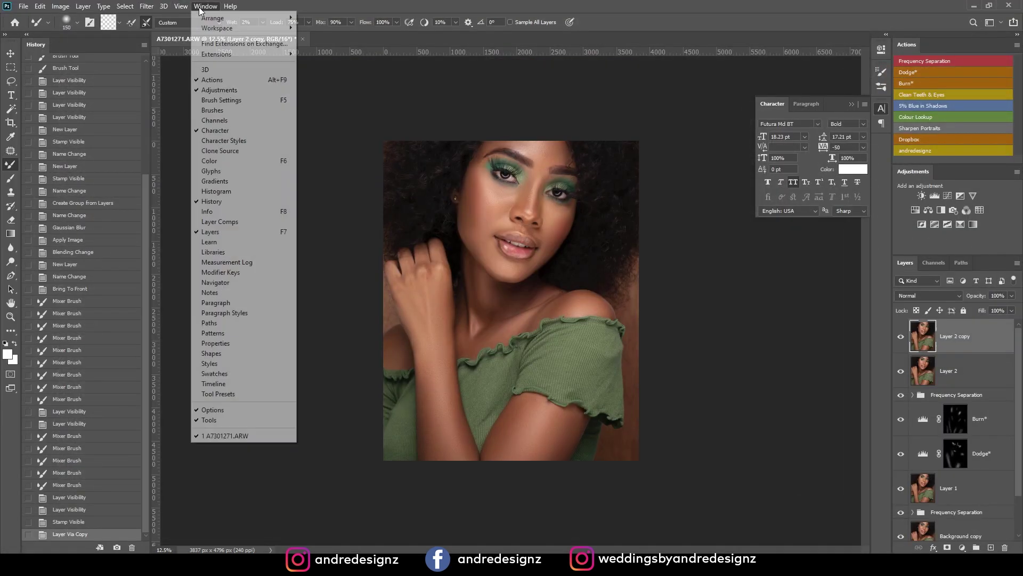
mouse_move(161, 7)
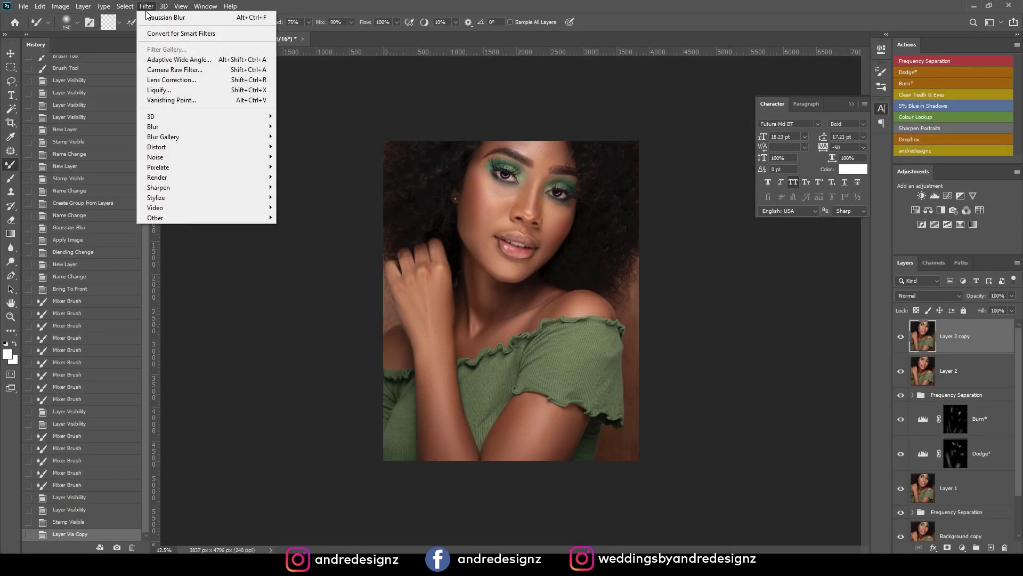
click(192, 71)
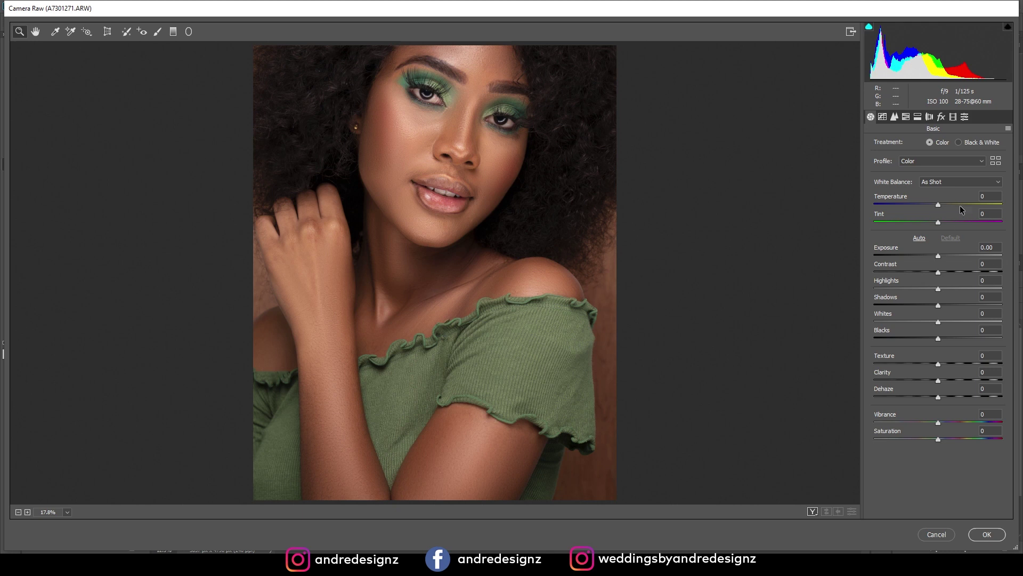
Step: Lower the calibration Blue Primary Hue to -13 and show the before and after views side by side
click(954, 117)
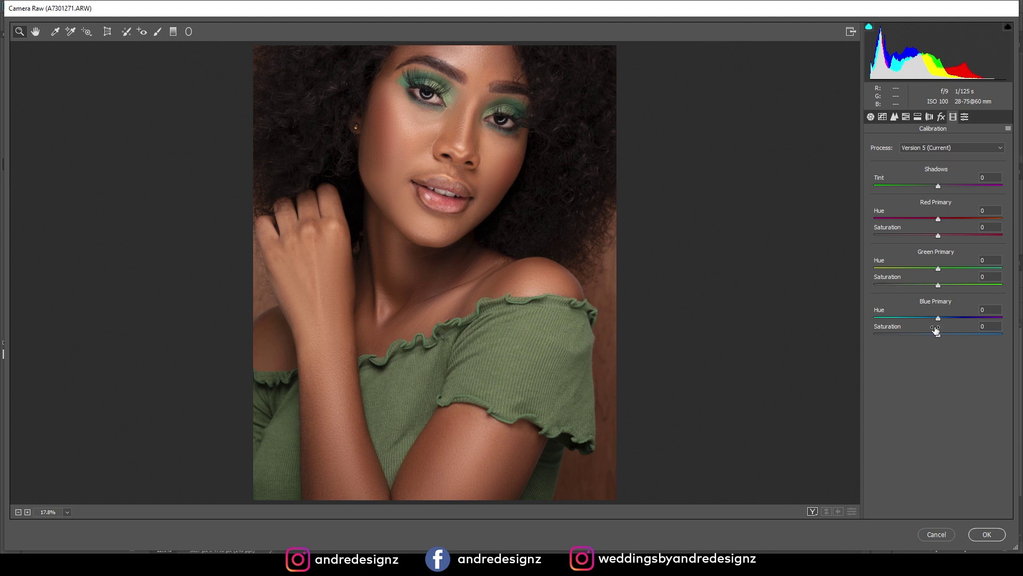
drag(940, 319, 932, 321)
click(812, 511)
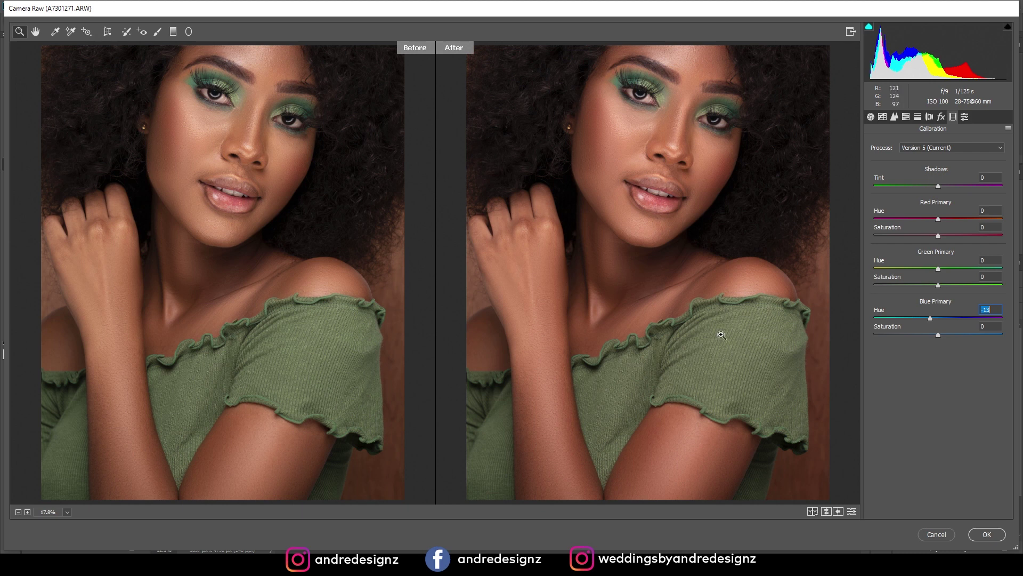
Step: Try Green Primary Saturation at +100, reset it to 0, and set Blue Primary Hue to -22
drag(939, 272, 917, 278)
drag(945, 288, 1007, 288)
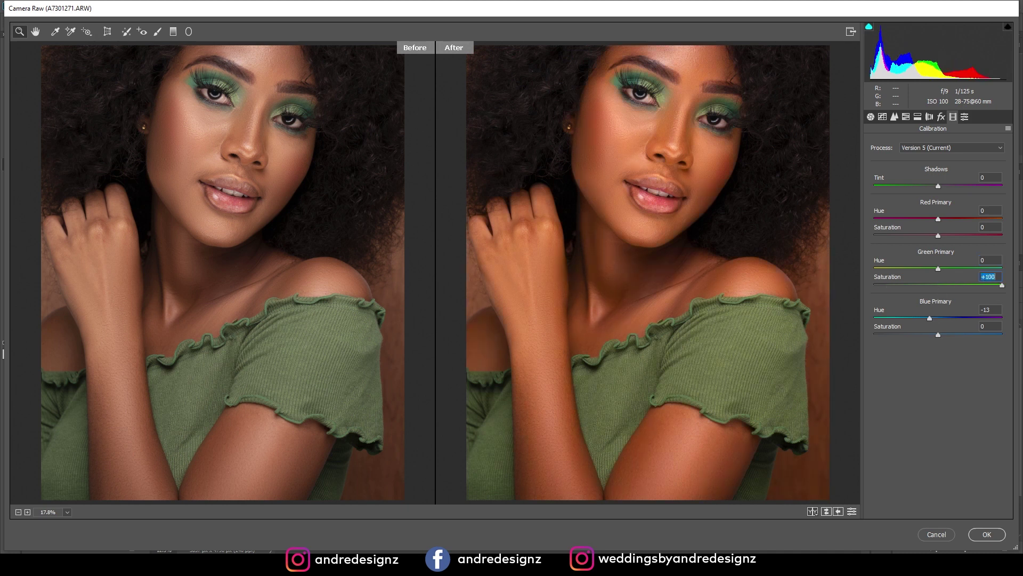
text(0)
drag(930, 318, 926, 320)
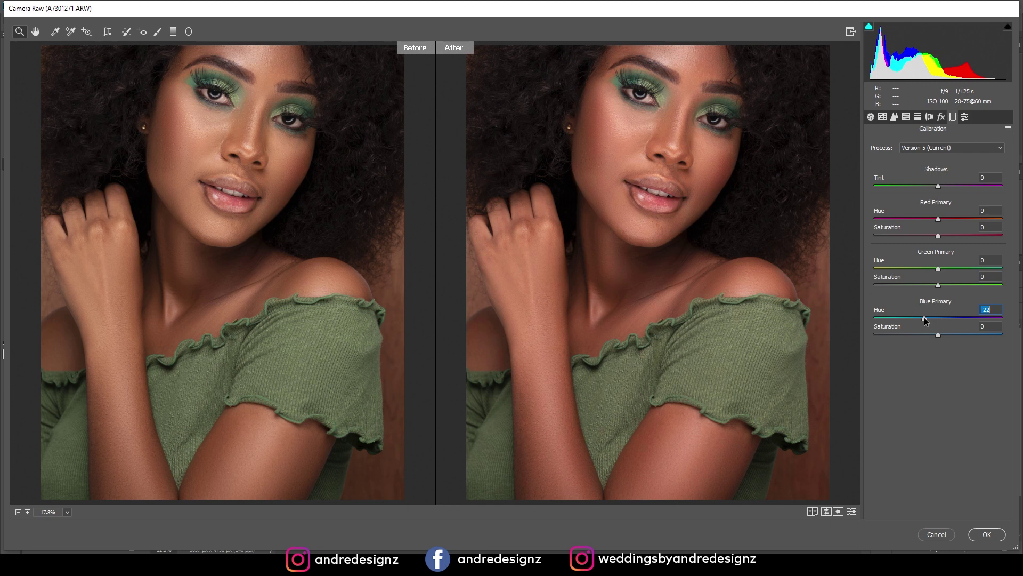
Step: Try the HSL hue sliders with Greens at +100 and Oranges at +63, and reset both to 0
click(883, 118)
key(ctrl+alt+1)
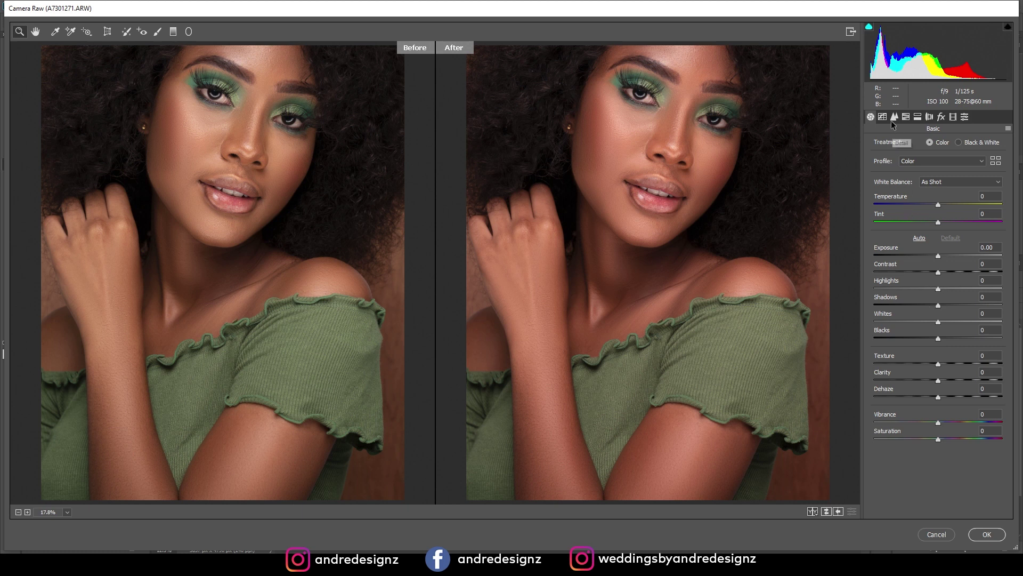
click(913, 118)
click(906, 117)
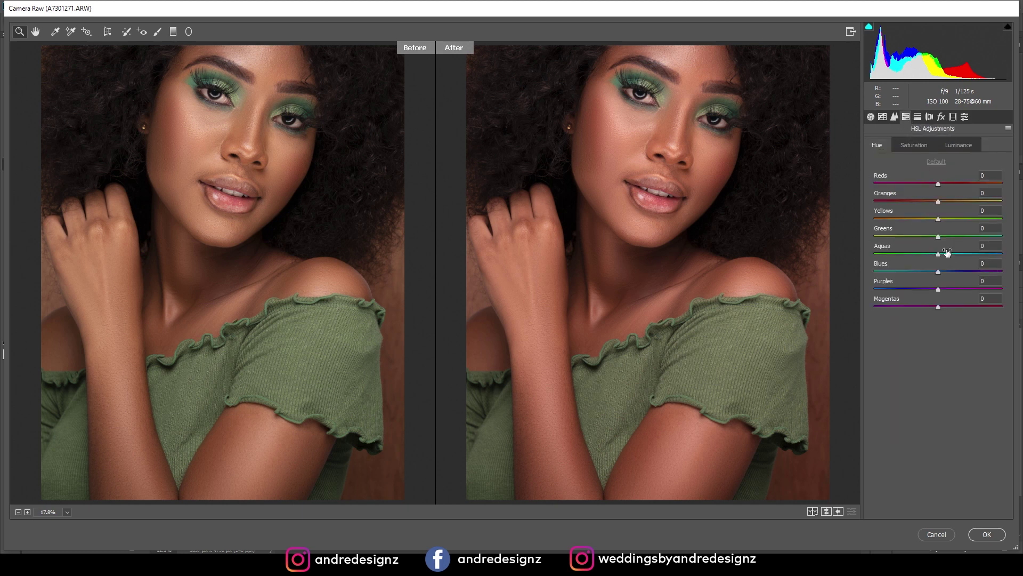
drag(939, 238, 1010, 266)
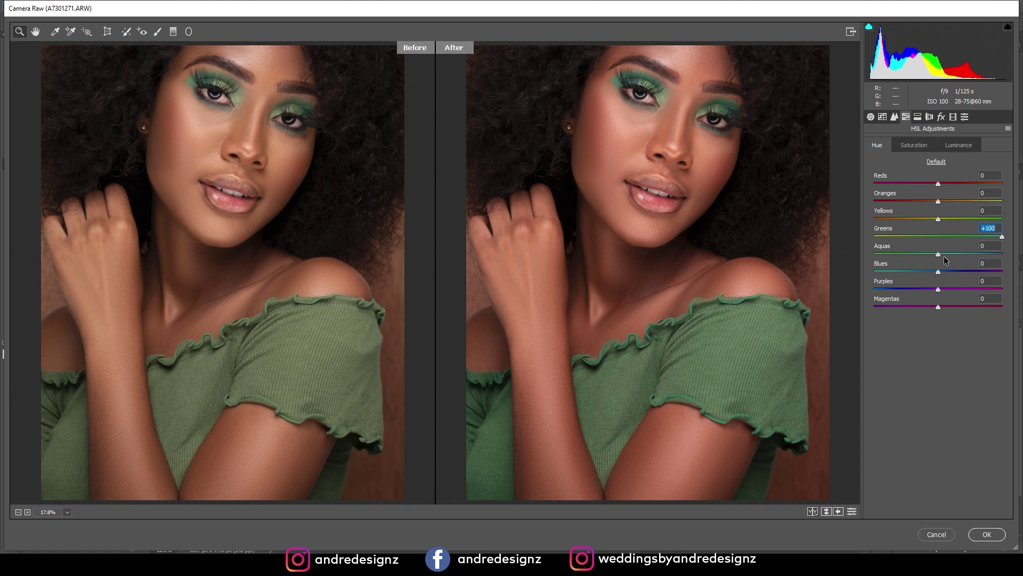
drag(940, 256, 981, 268)
drag(897, 271, 937, 272)
drag(940, 204, 982, 216)
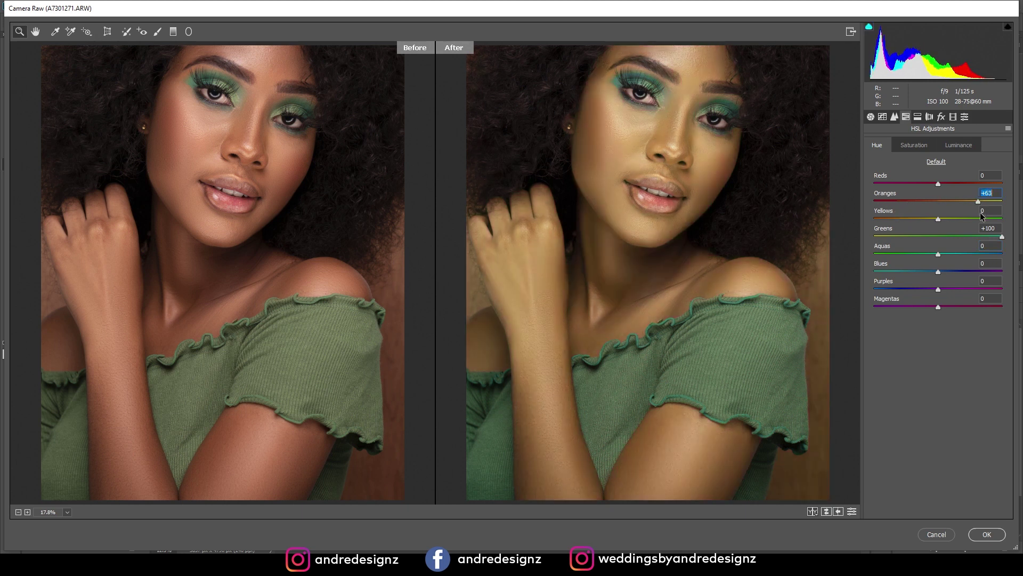
text(0)
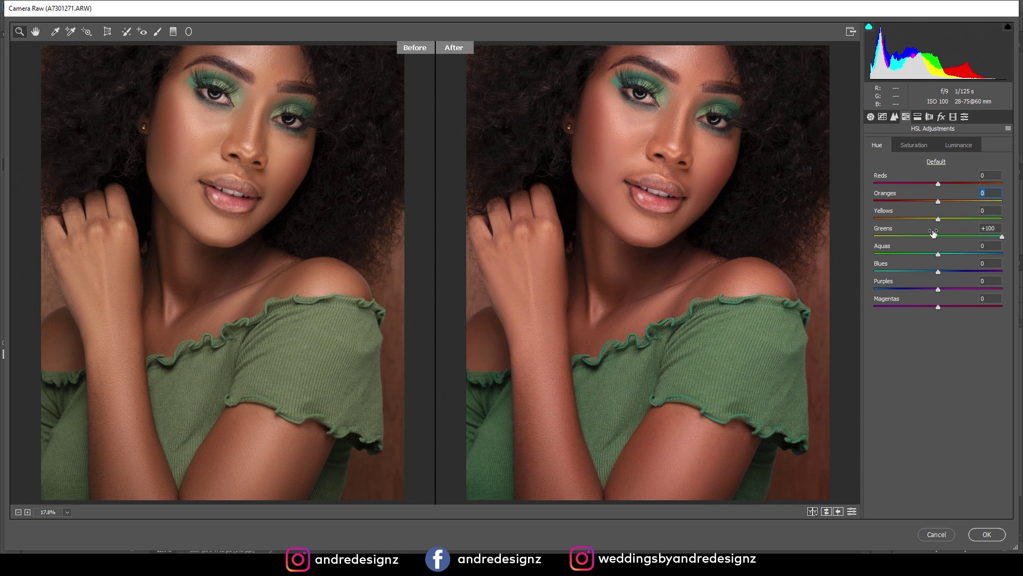
double_click(1002, 236)
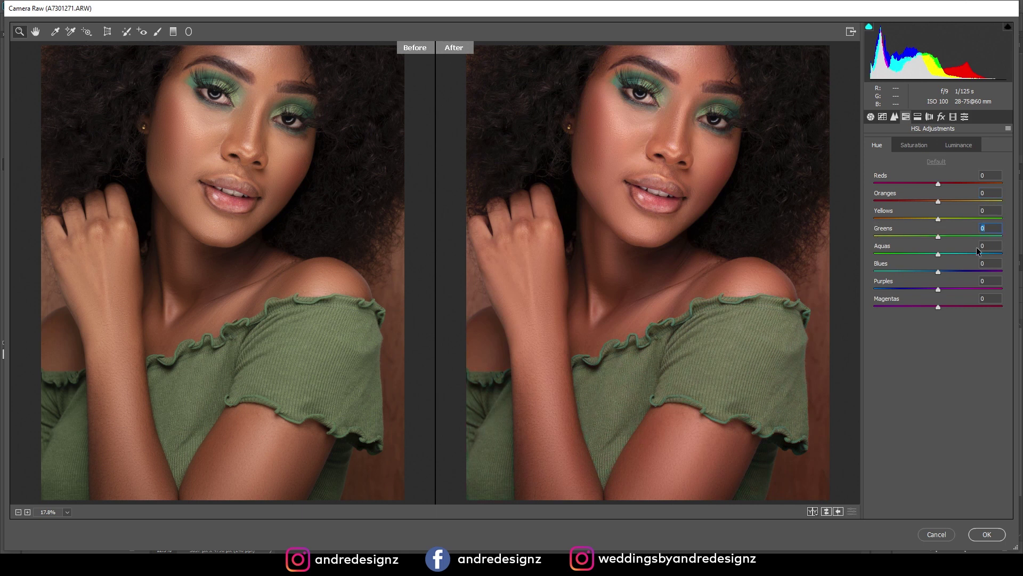
Step: Shift the HSL Yellows hue towards green and raise Dehaze slightly in the basic adjustments
drag(939, 222, 1013, 225)
click(871, 117)
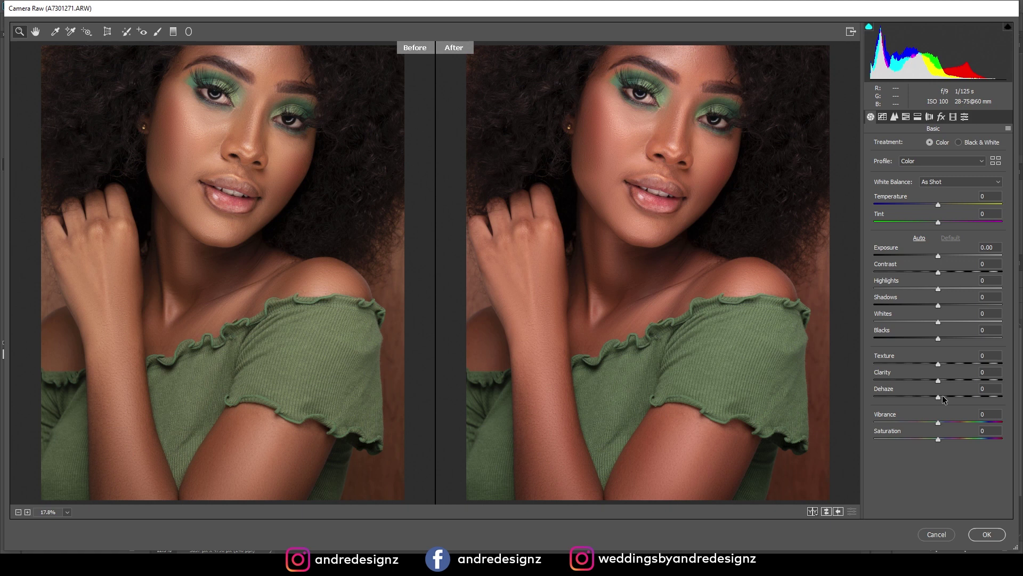
drag(940, 398, 943, 398)
Step: Place a radial filter over the hair on the image's left, narrow it away from the face, and set Clarity to +37
key(j)
drag(576, 86, 640, 170)
drag(572, 71, 508, 97)
drag(505, 244, 471, 200)
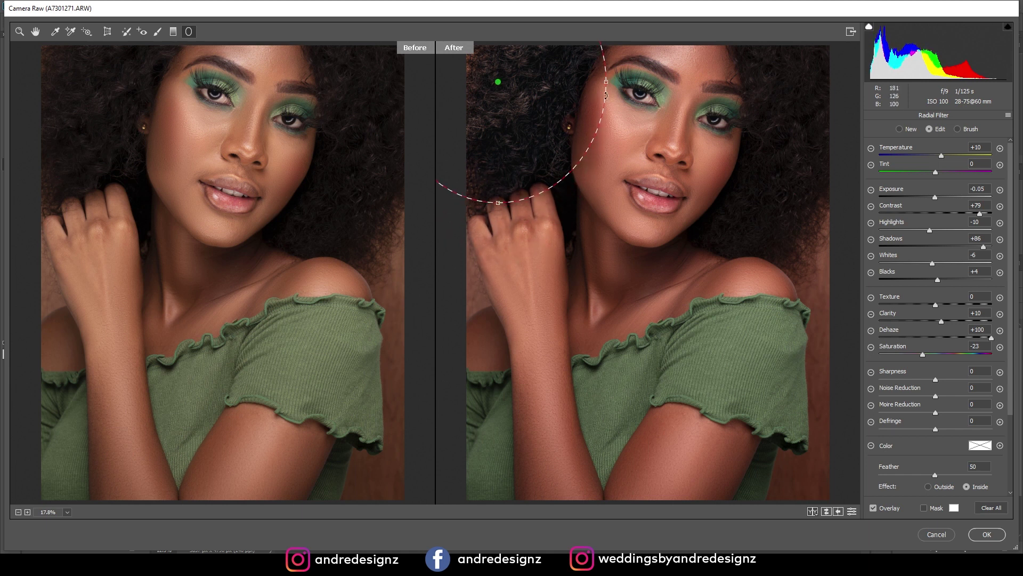
drag(609, 82, 582, 103)
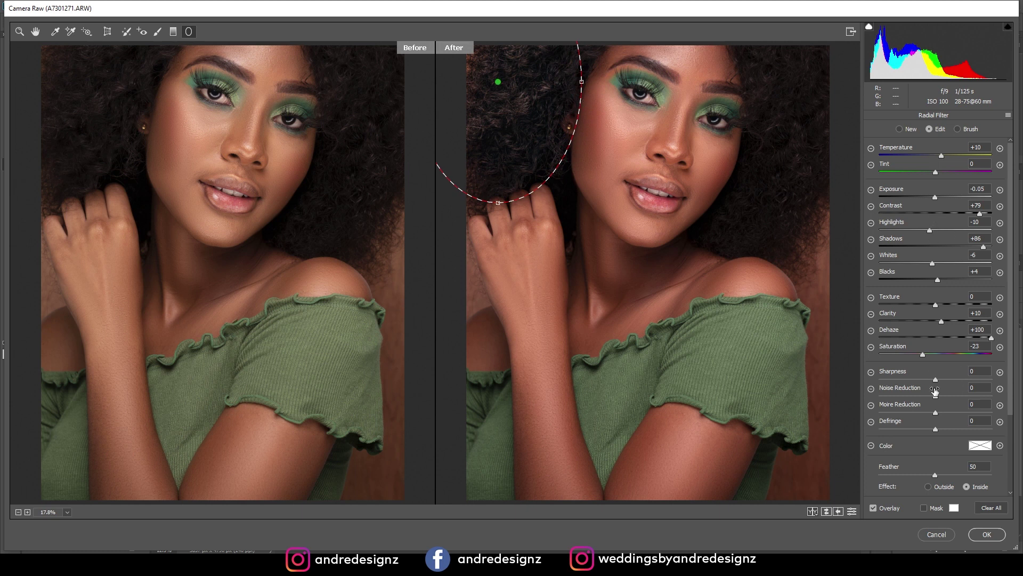
click(993, 342)
drag(943, 321, 958, 325)
Step: Add a second radial filter over the hair on the image's right, and resize it to cover the curls down to the shoulder
drag(762, 81, 818, 237)
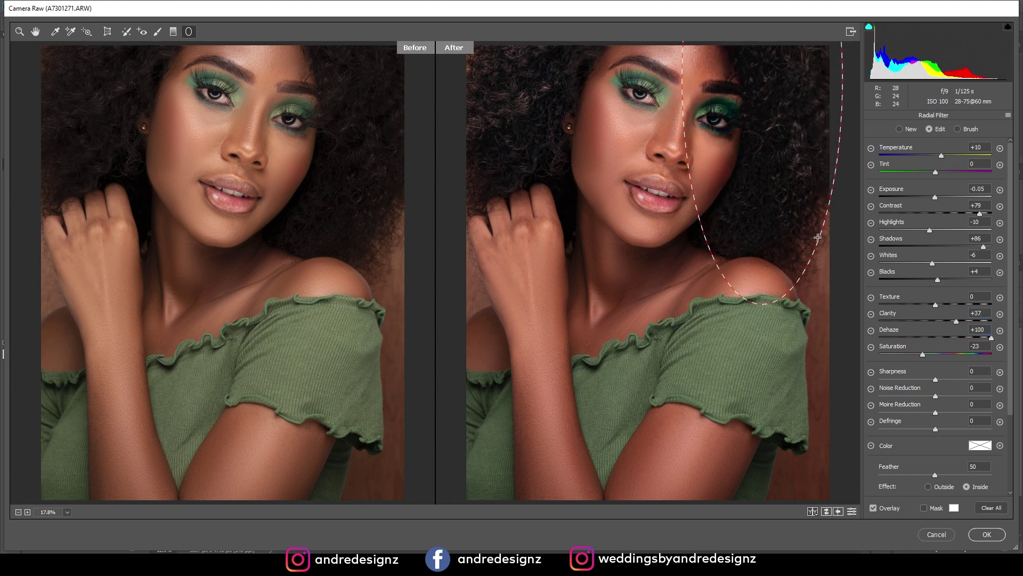
drag(778, 118, 798, 202)
drag(784, 390, 782, 268)
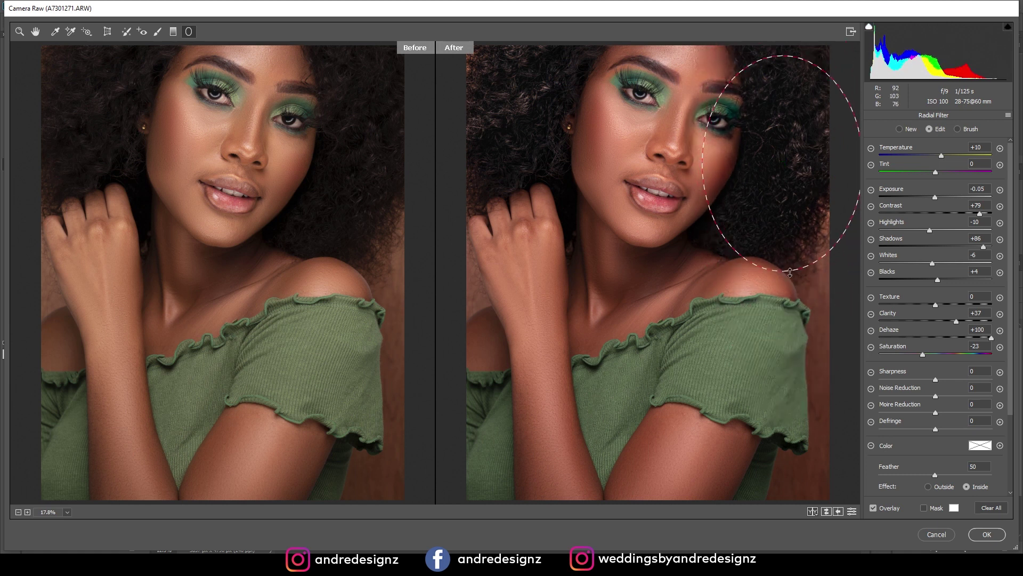
mouse_move(703, 161)
mouse_down()
mouse_move(749, 161)
mouse_move(706, 163)
mouse_up()
drag(787, 55, 785, 19)
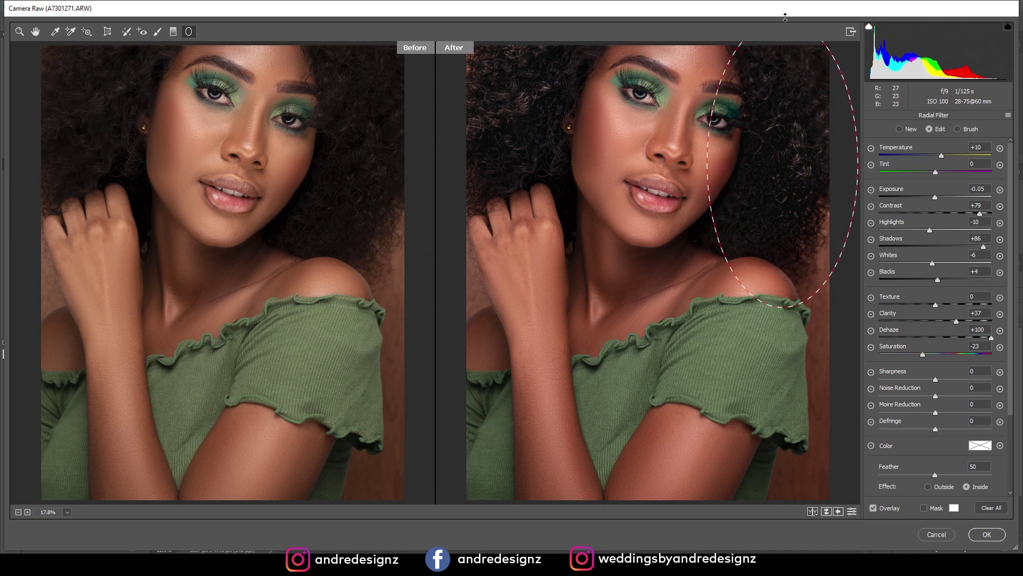
drag(710, 162, 688, 172)
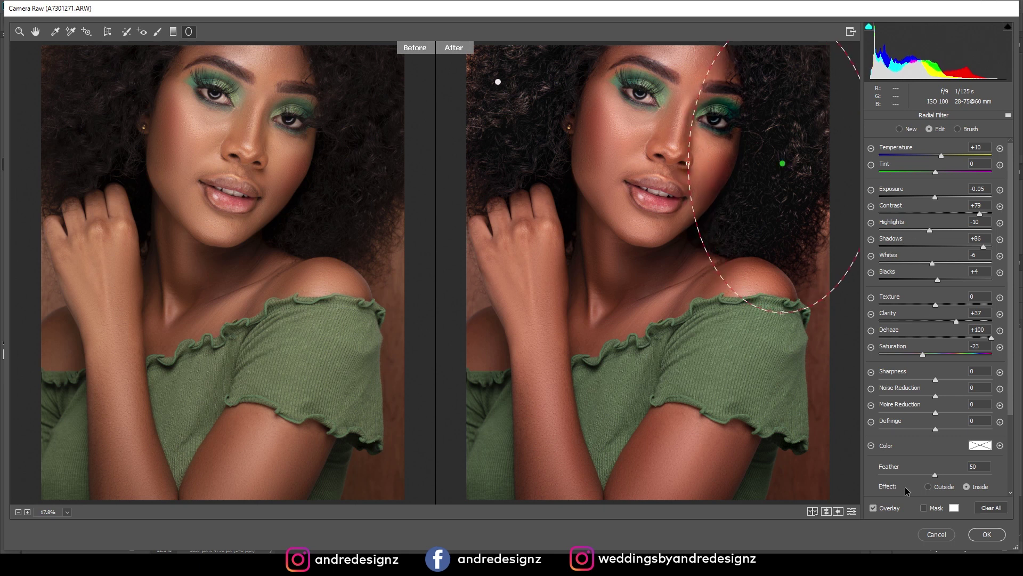
Step: Erase the second radial filter's effect from the face and shoulder with the size 8 brush, and apply the Camera Raw adjustments
click(957, 130)
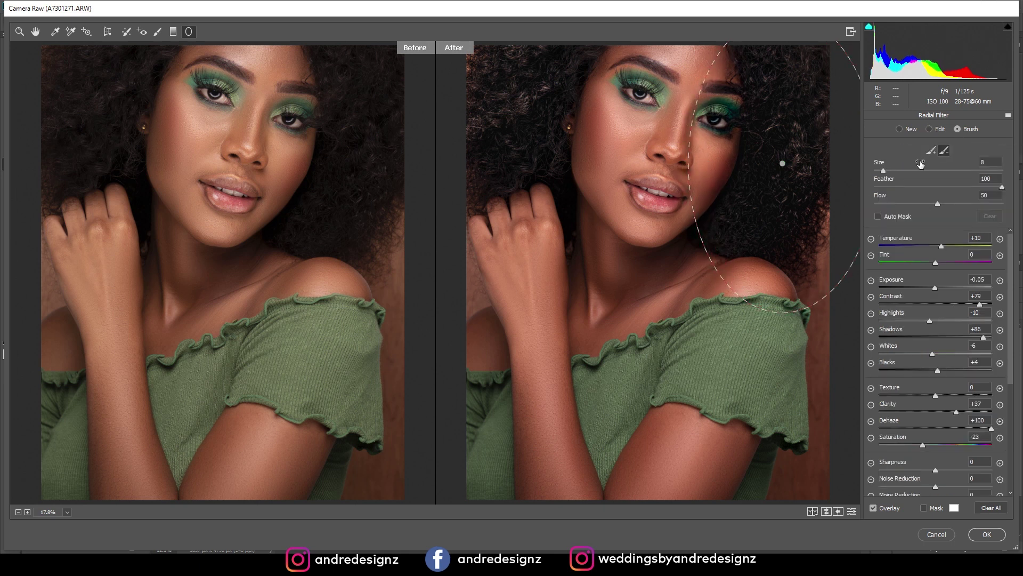
mouse_move(711, 223)
mouse_down()
mouse_move(706, 269)
mouse_move(693, 243)
mouse_move(704, 288)
mouse_move(740, 311)
mouse_move(778, 283)
mouse_move(743, 270)
mouse_move(745, 301)
mouse_up()
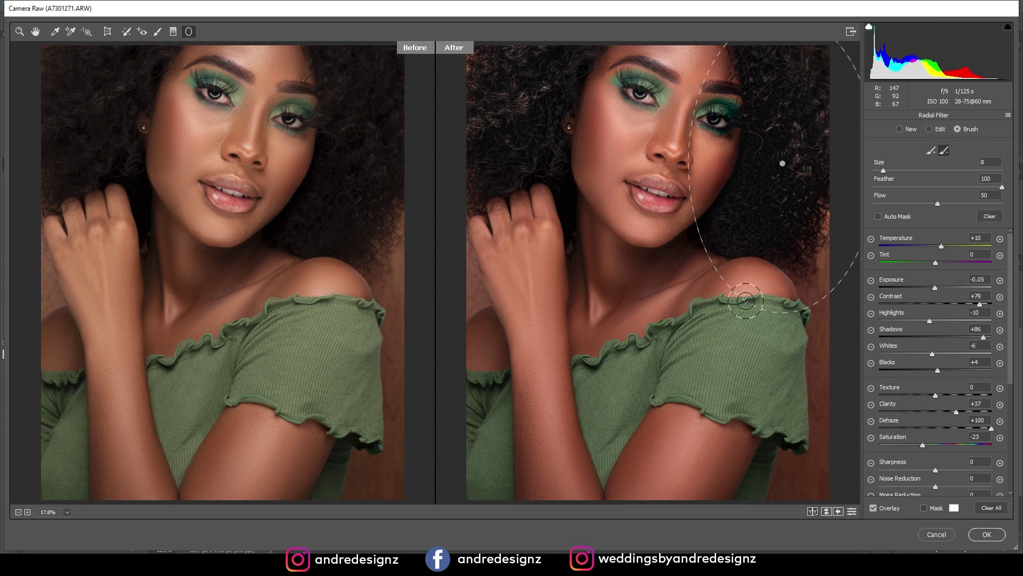
mouse_move(722, 58)
mouse_down()
mouse_move(705, 109)
mouse_move(713, 148)
mouse_move(710, 132)
mouse_move(678, 227)
mouse_move(714, 56)
mouse_move(715, 113)
mouse_move(670, 234)
mouse_up()
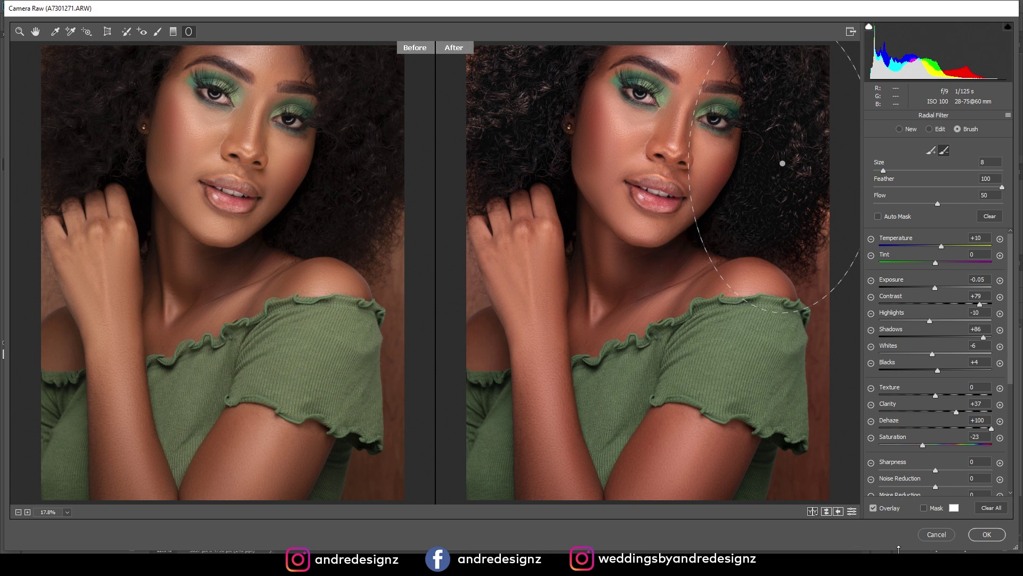
click(986, 535)
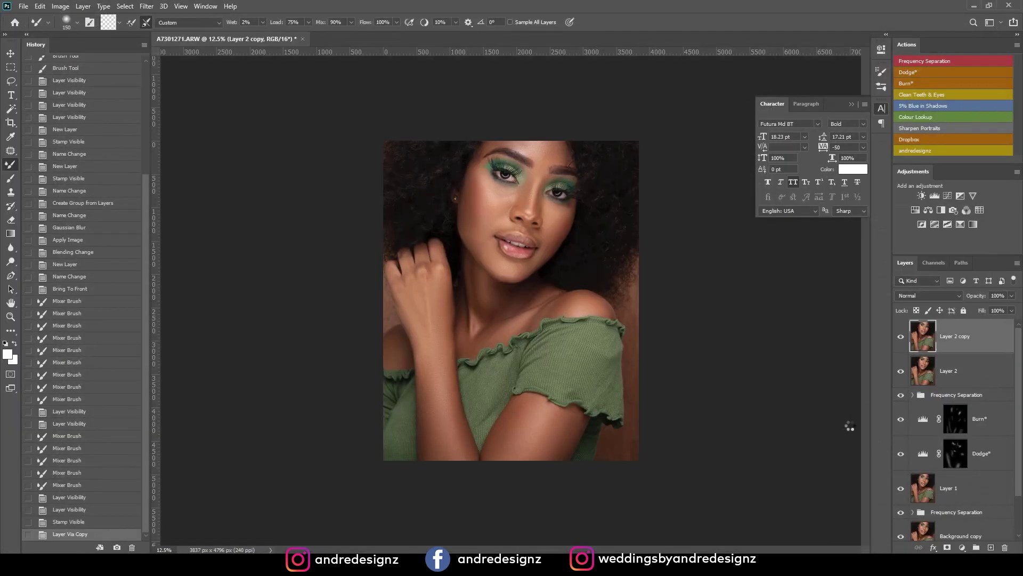
Step: Compare the portrait with Layer 2 copy hidden and shown, and examine the graded skin, hair and green top up close
click(900, 339)
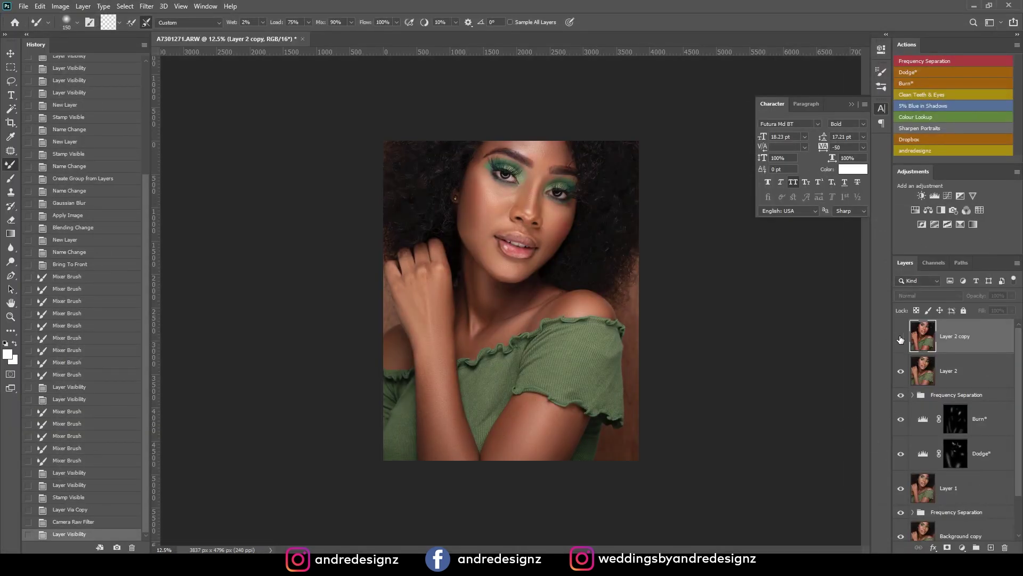
click(901, 338)
click(900, 338)
click(900, 339)
scroll(641, 281, up, 1)
scroll(642, 278, down, 1)
scroll(672, 306, up, 3)
scroll(703, 334, down, 2)
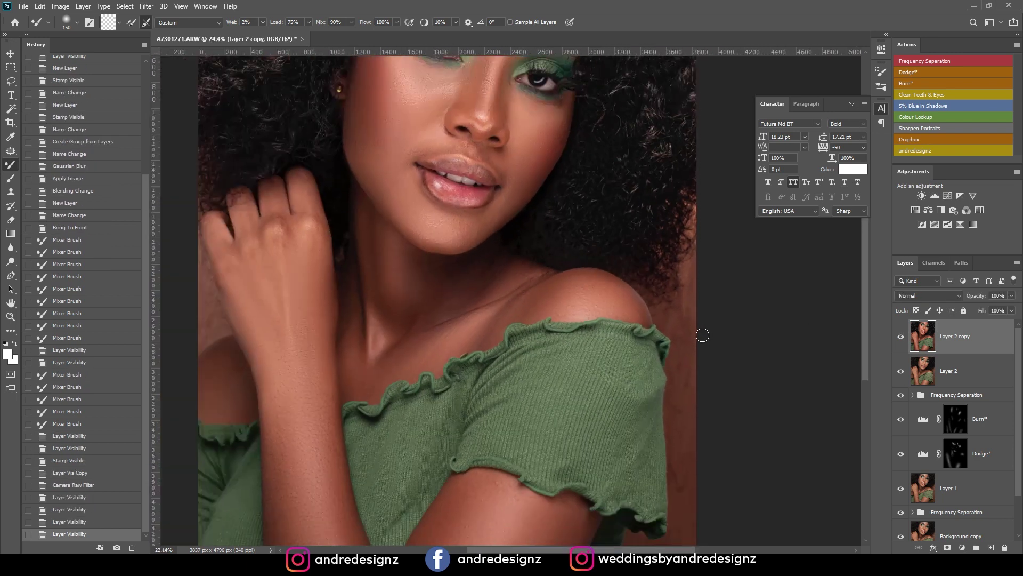
scroll(701, 341, up, 4)
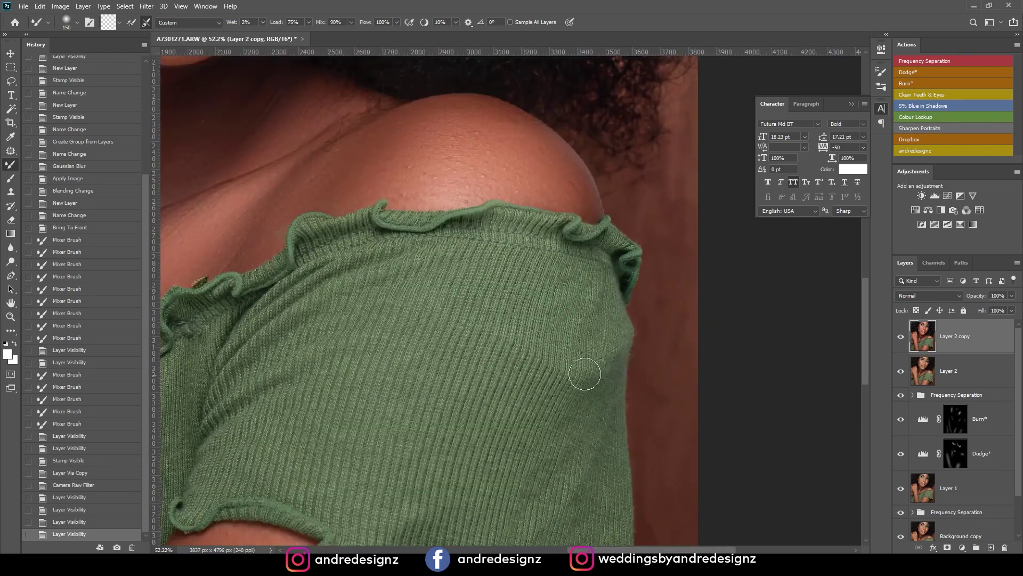
scroll(595, 362, down, 2)
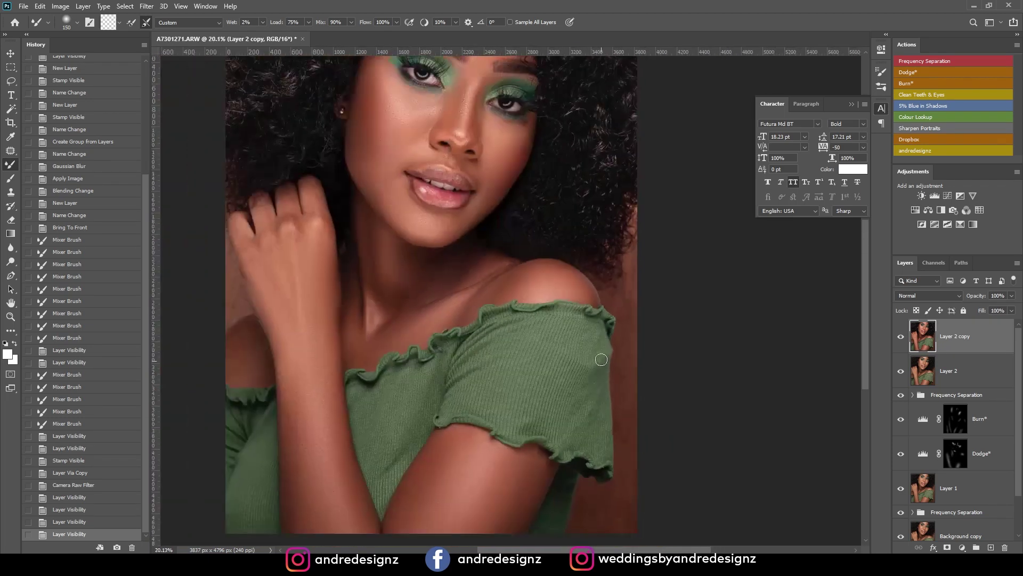
Step: Patch small skin blemishes on the lower face of Layer 2 copy with the Patch tool
scroll(464, 200, up, 4)
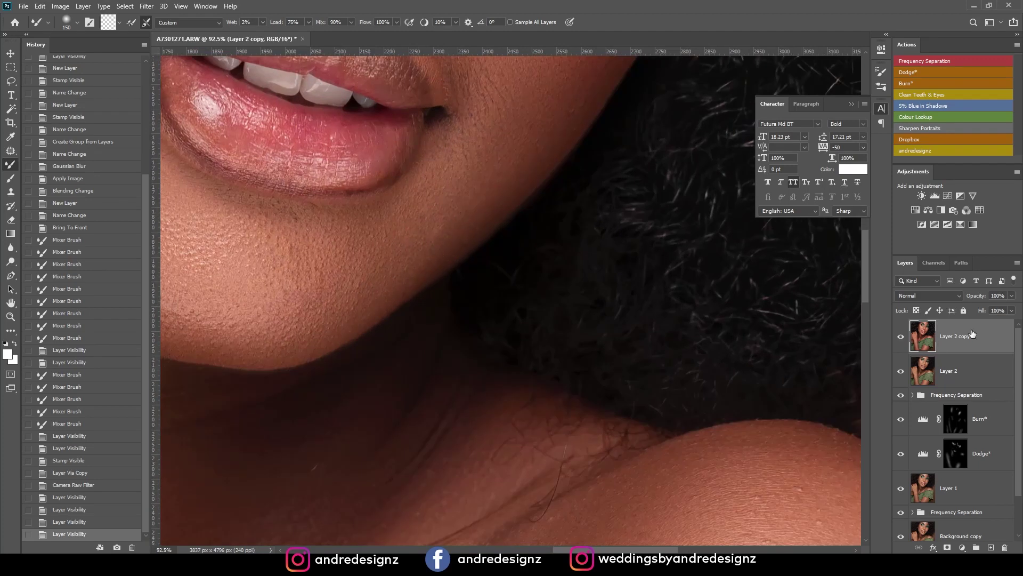
key(j)
drag(440, 216, 423, 251)
drag(429, 234, 460, 235)
key(ctrl+d)
drag(352, 290, 351, 289)
mouse_move(354, 286)
mouse_down()
mouse_move(401, 274)
mouse_move(392, 269)
mouse_up()
key(ctrl+d)
mouse_move(389, 266)
mouse_down()
mouse_move(411, 254)
mouse_move(434, 358)
mouse_up()
key(ctrl+d)
Step: Try patching the upper rim of the nostril on the image's left, and undo the patch
drag(434, 301, 434, 359)
drag(349, 192, 362, 297)
scroll(499, 299, up, 5)
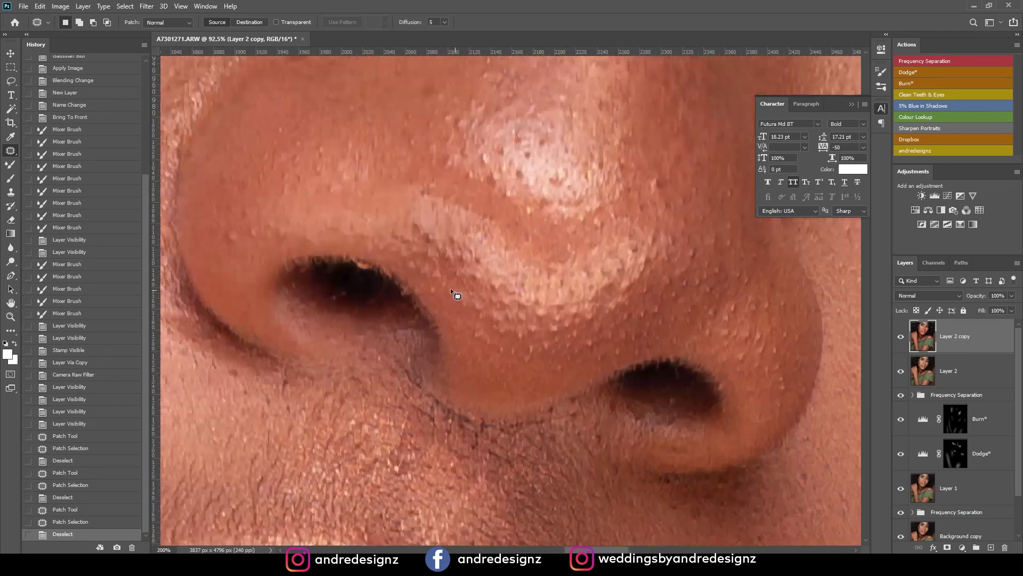
mouse_move(248, 235)
mouse_down()
mouse_move(285, 236)
mouse_move(287, 248)
mouse_move(245, 241)
mouse_move(303, 278)
mouse_up()
key(ctrl+d)
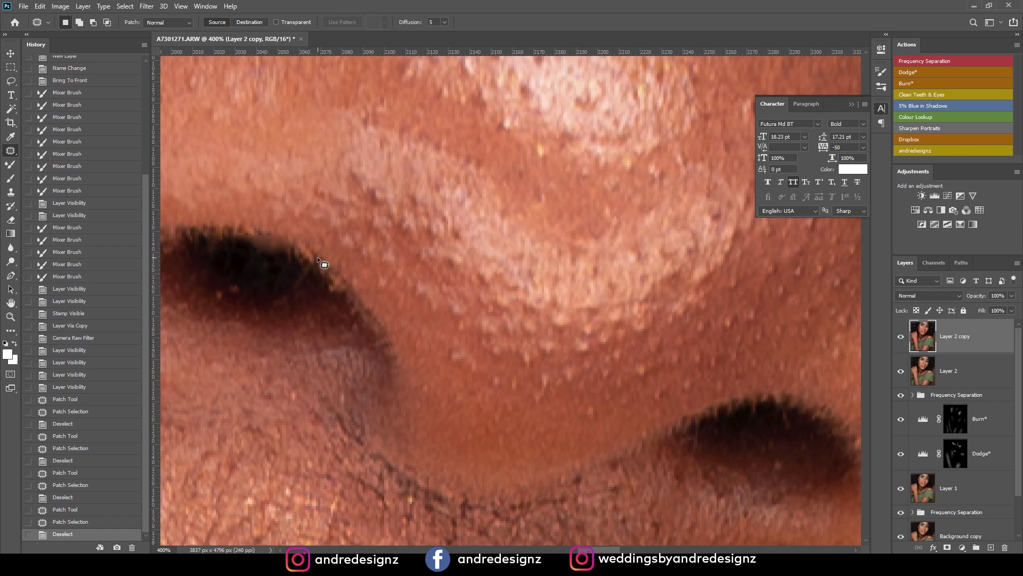
key(ctrl+z)
key(ctrl+z)
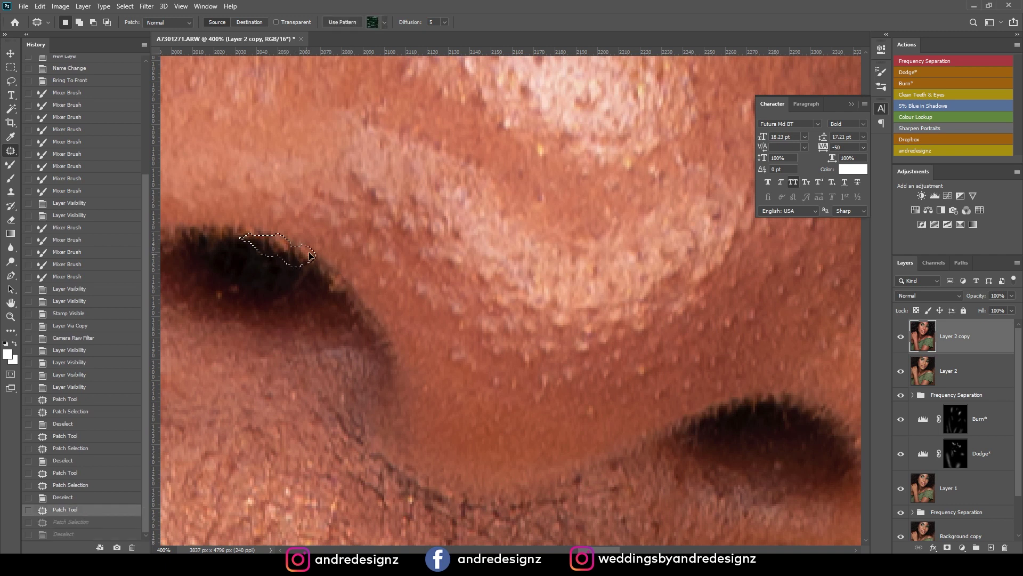
Step: Redo the undone patch on the nostril's upper rim and clear the selection
key(ctrl+shift+z)
key(ctrl+shift+z)
key(ctrl+minus)
key(ctrl+minus)
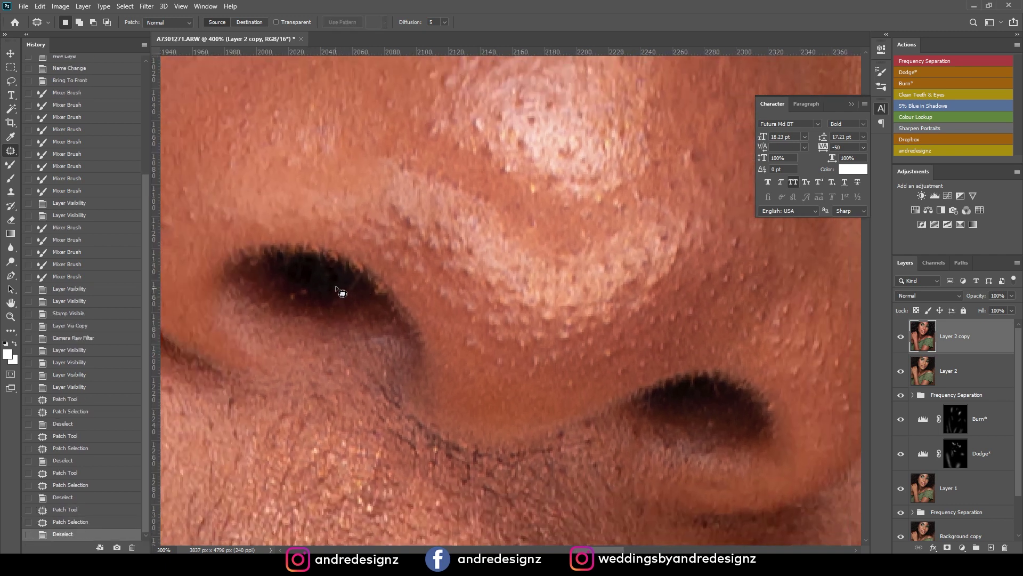
Step: Examine the whole retouched portrait from a distance
key(ctrl+minus)
key(ctrl+minus)
key(ctrl+minus)
key(ctrl+minus)
key(ctrl+minus)
key(ctrl+minus)
key(ctrl+minus)
key(ctrl+minus)
key(ctrl+minus)
key(ctrl+minus)
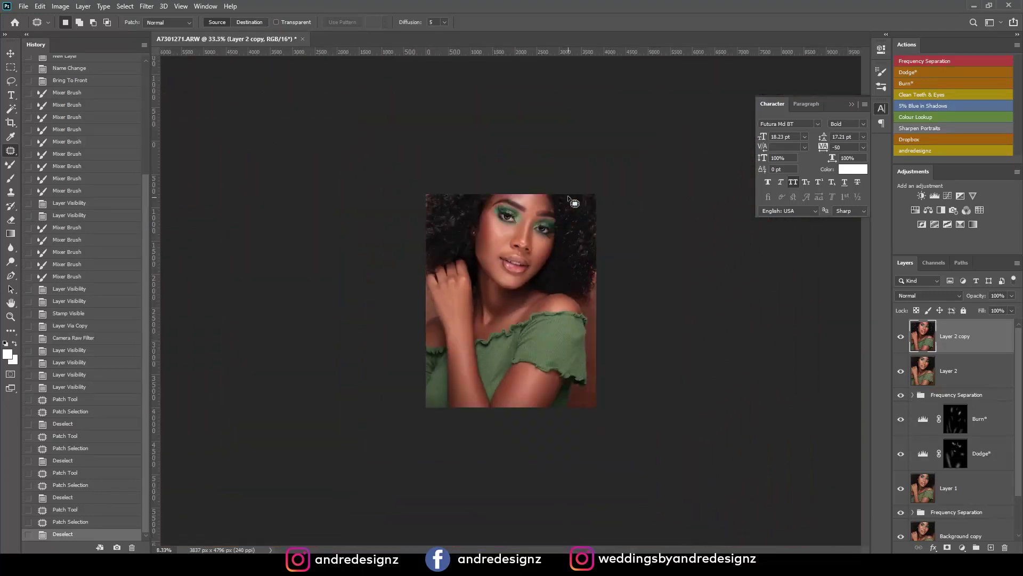
key(ctrl+minus)
key(ctrl+minus)
key(ctrl+minus)
key(ctrl+minus)
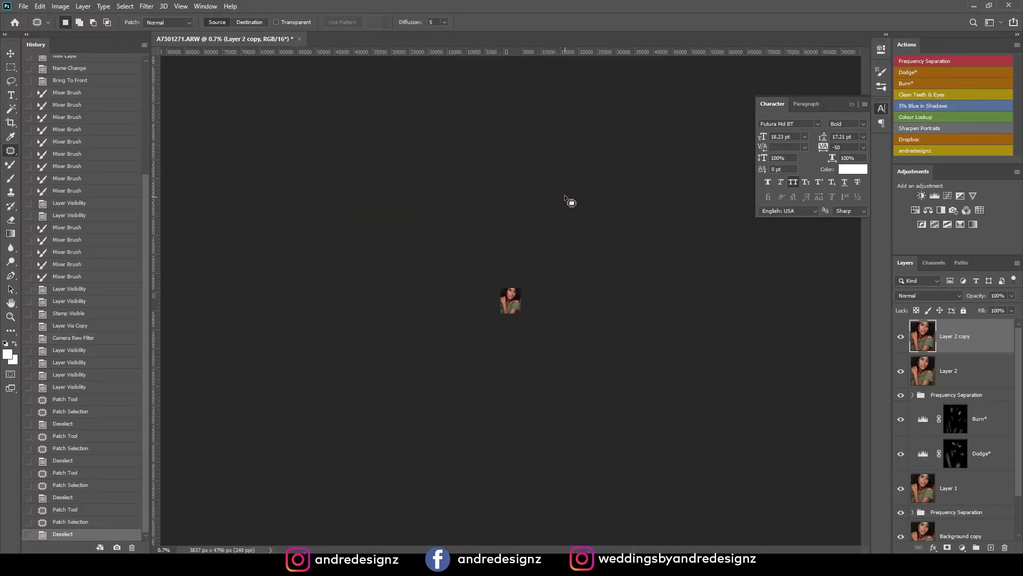
key(ctrl+plus)
key(ctrl+plus)
key(ctrl+plus)
key(ctrl+plus)
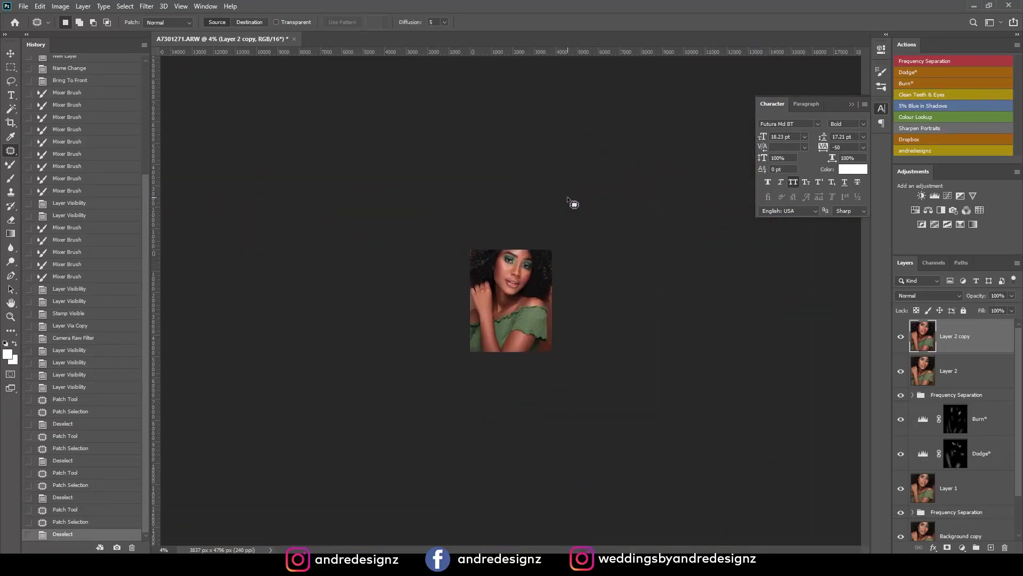
key(ctrl+plus)
key(ctrl+plus)
key(ctrl+plus)
key(ctrl+plus)
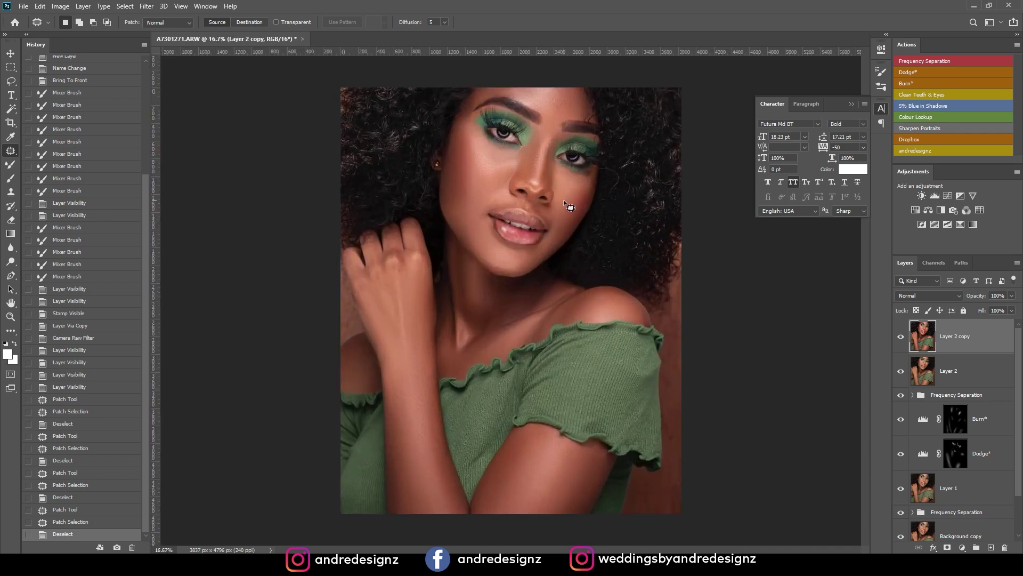
Step: Try patching uneven areas of the green sleeve's fabric with the Patch tool on Layer 2 copy
mouse_move(650, 369)
mouse_down()
mouse_move(634, 386)
mouse_move(668, 381)
mouse_move(654, 358)
mouse_move(650, 400)
mouse_up()
click(650, 401)
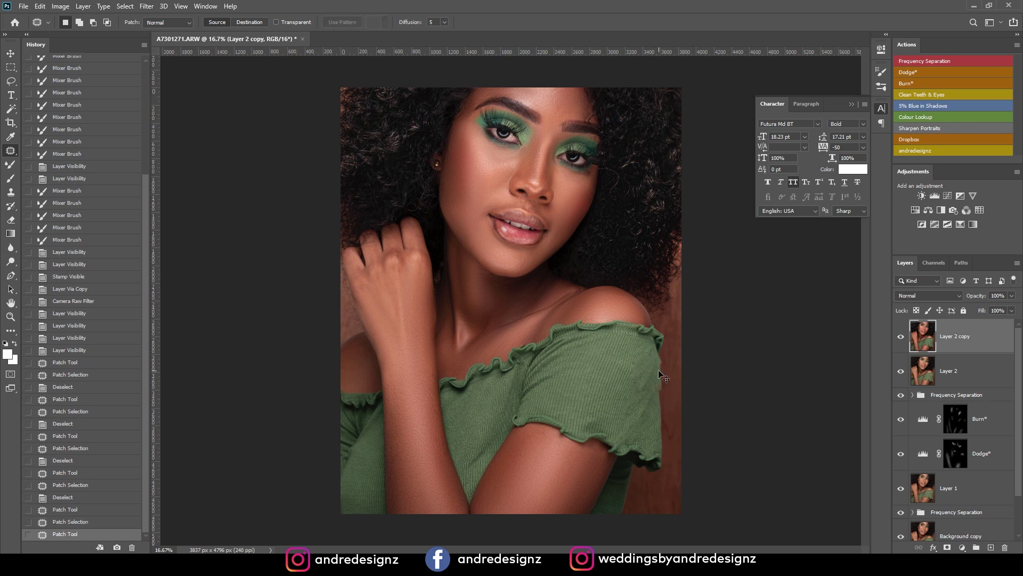
key(ctrl+z)
key(ctrl+z)
mouse_move(631, 395)
mouse_down()
mouse_move(649, 352)
mouse_move(660, 360)
mouse_move(618, 418)
mouse_up()
mouse_move(655, 379)
mouse_down()
mouse_move(655, 366)
mouse_move(658, 375)
mouse_up()
mouse_move(649, 380)
mouse_down()
mouse_move(647, 408)
mouse_move(654, 372)
mouse_move(665, 380)
mouse_move(657, 411)
mouse_move(656, 367)
mouse_move(630, 358)
mouse_move(621, 381)
mouse_move(652, 433)
mouse_move(637, 411)
mouse_move(642, 374)
mouse_move(634, 381)
mouse_up()
key(ctrl+d)
drag(626, 368, 612, 405)
key(ctrl+d)
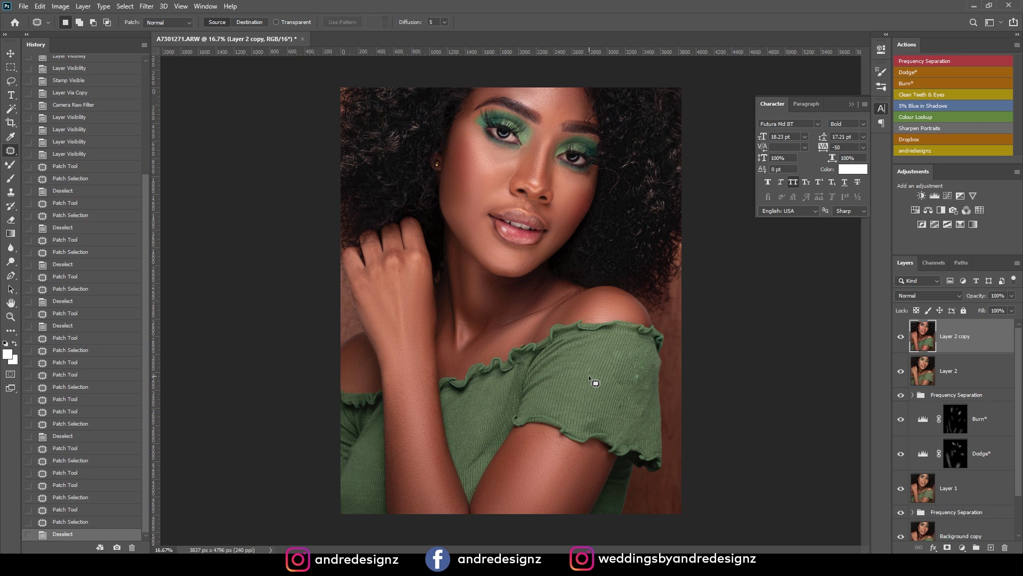
Step: Inspect the patched sleeve up close and undo the sleeve and nostril patches by reverting to the earlier history state
key(ctrl+plus)
key(ctrl+plus)
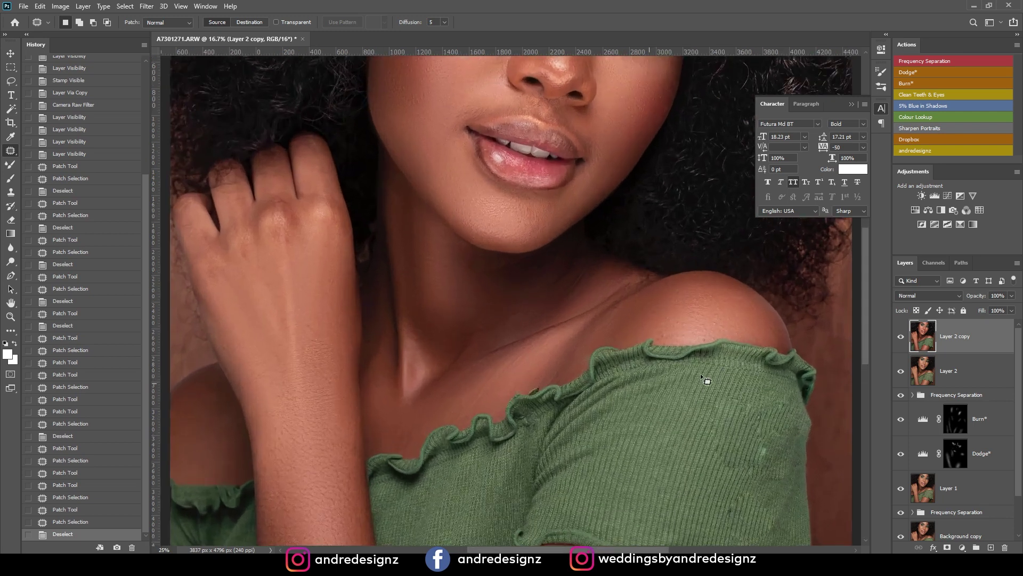
drag(745, 361, 426, 197)
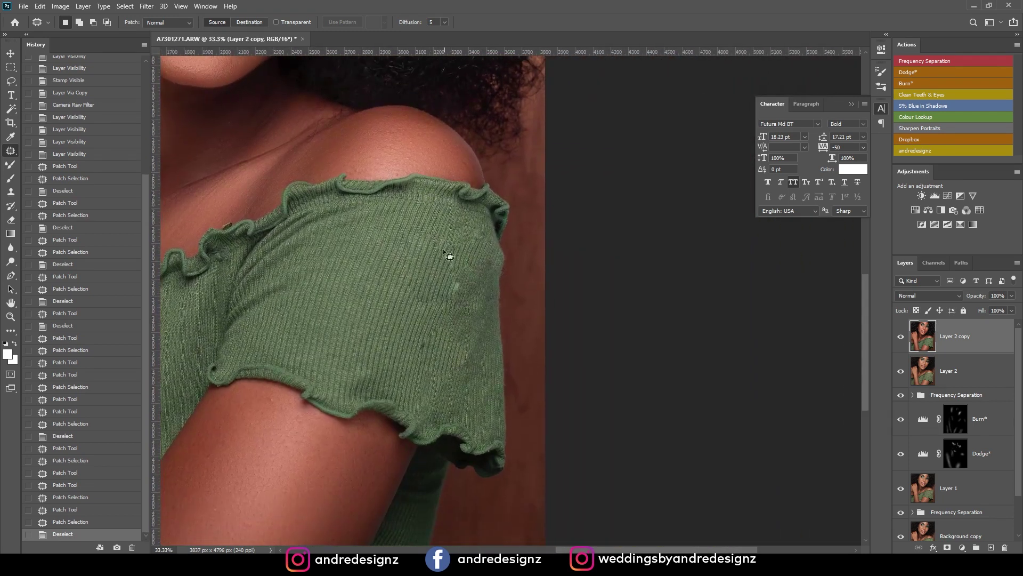
click(78, 436)
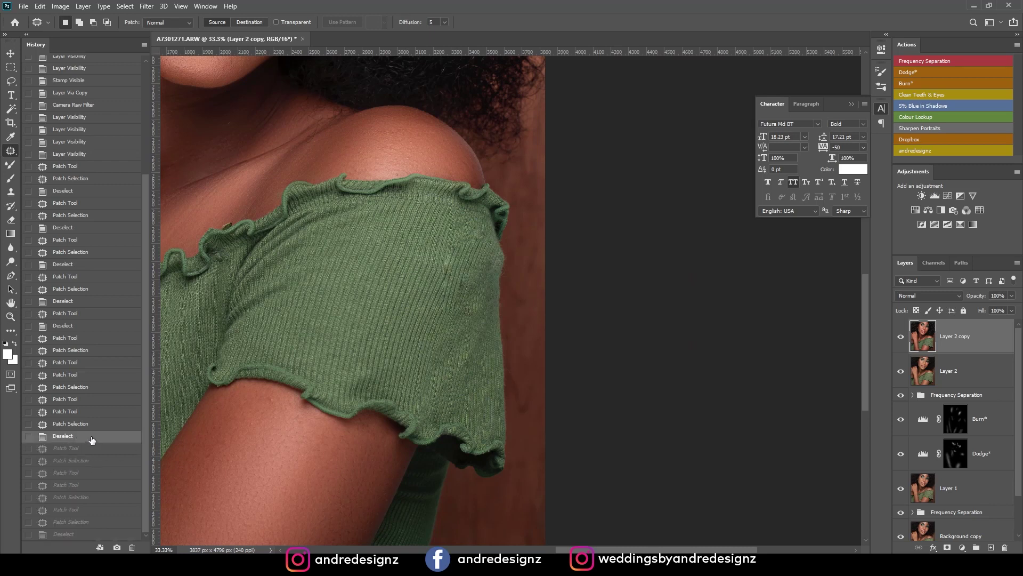
click(76, 351)
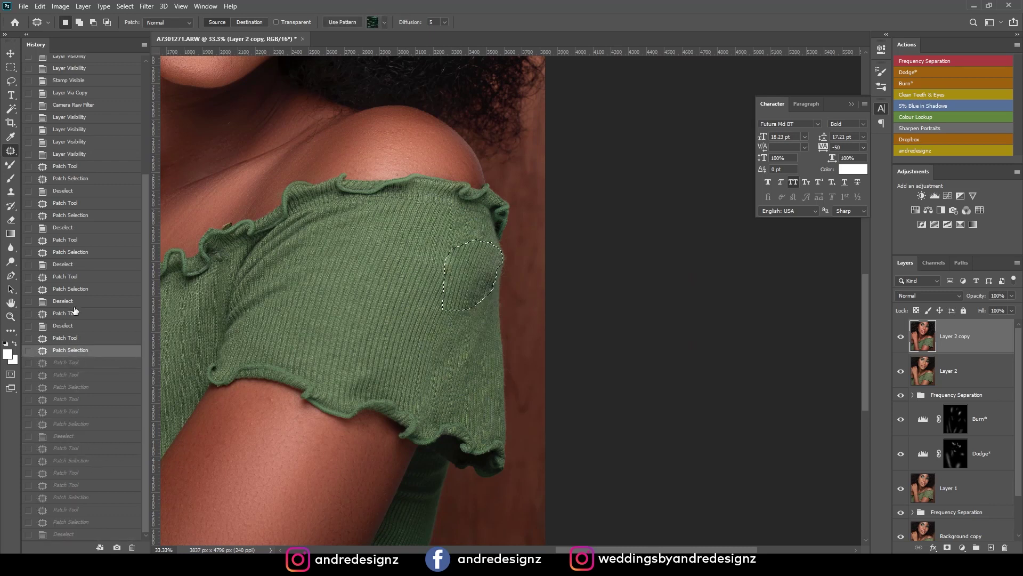
click(77, 302)
click(73, 265)
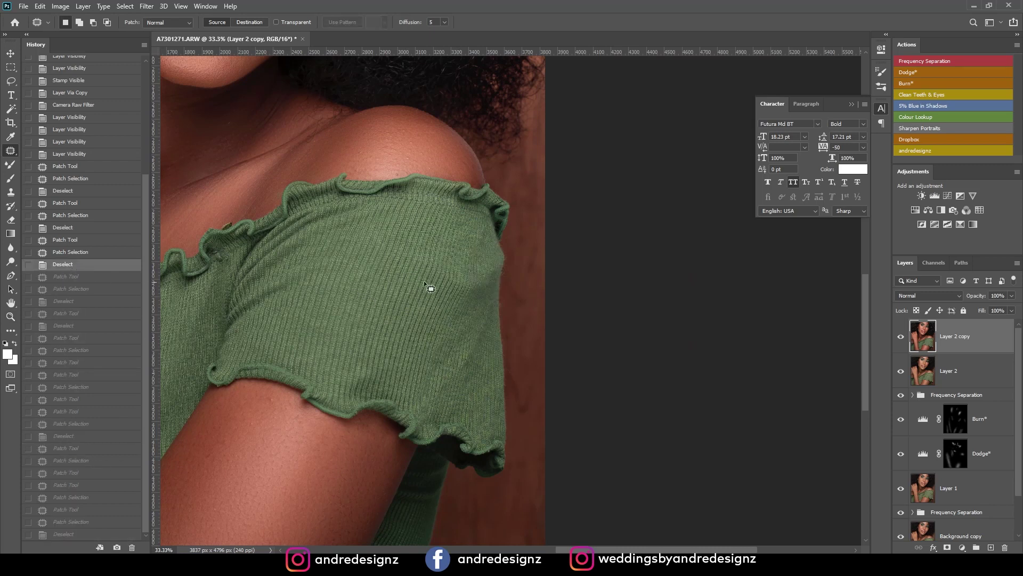
Step: Add the watermark text to the portrait by running the andredesigns action
scroll(481, 196, down, 5)
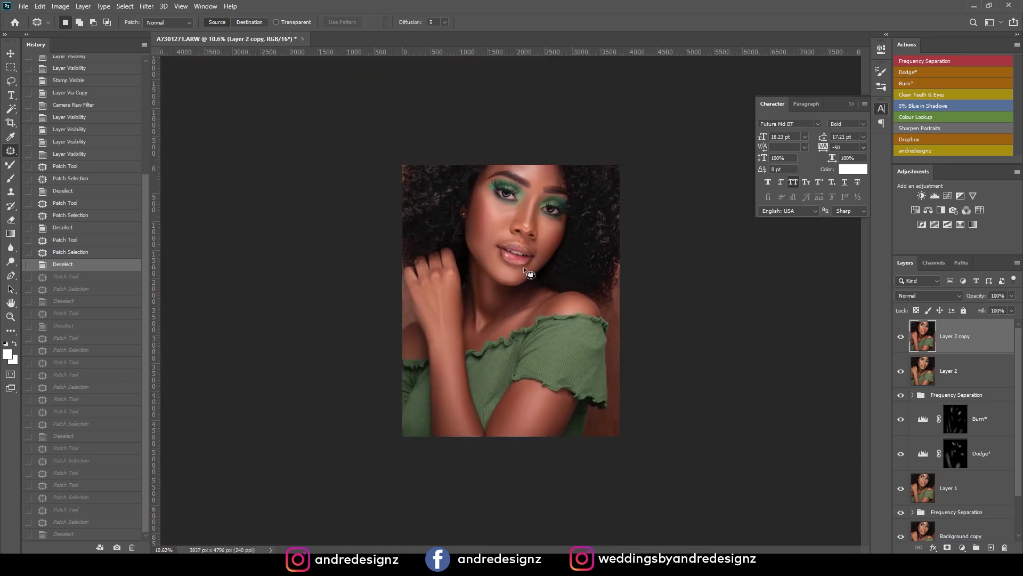
scroll(524, 270, up, 1)
click(917, 154)
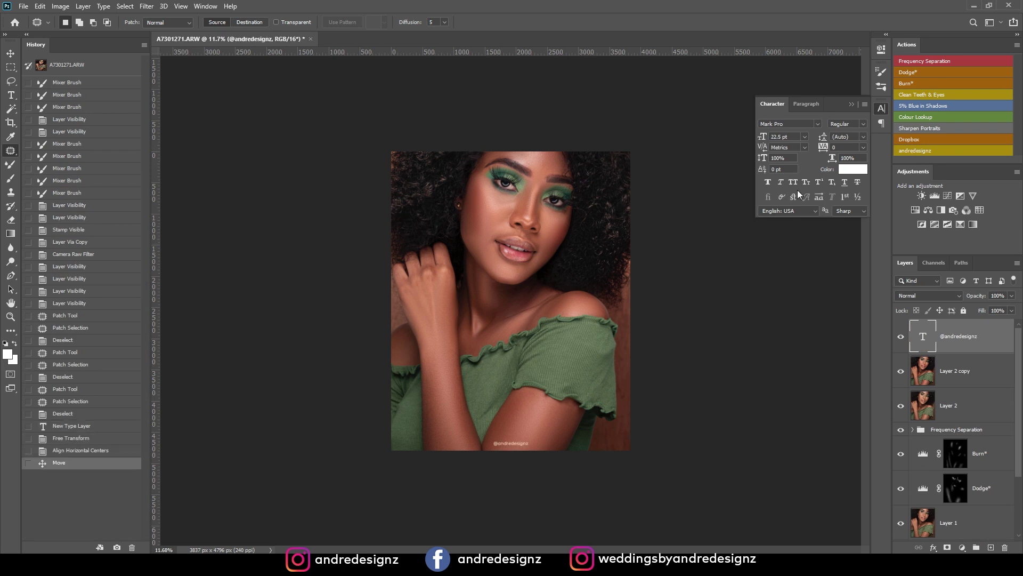
Step: Enlarge the watermark text to about 31 pt and move it onto the dark hair beside the chin
click(15, 56)
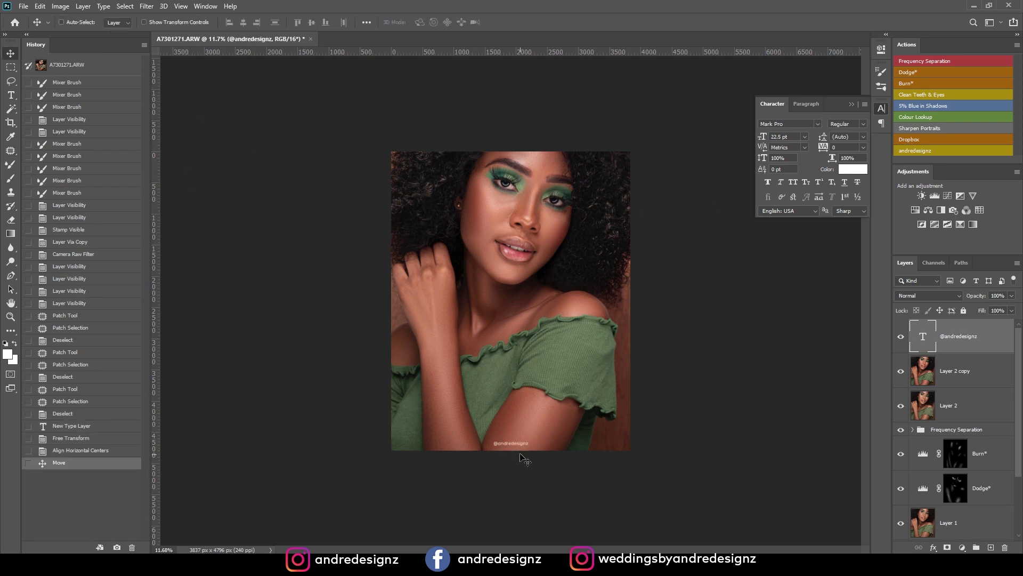
key(ctrl+t)
click(511, 440)
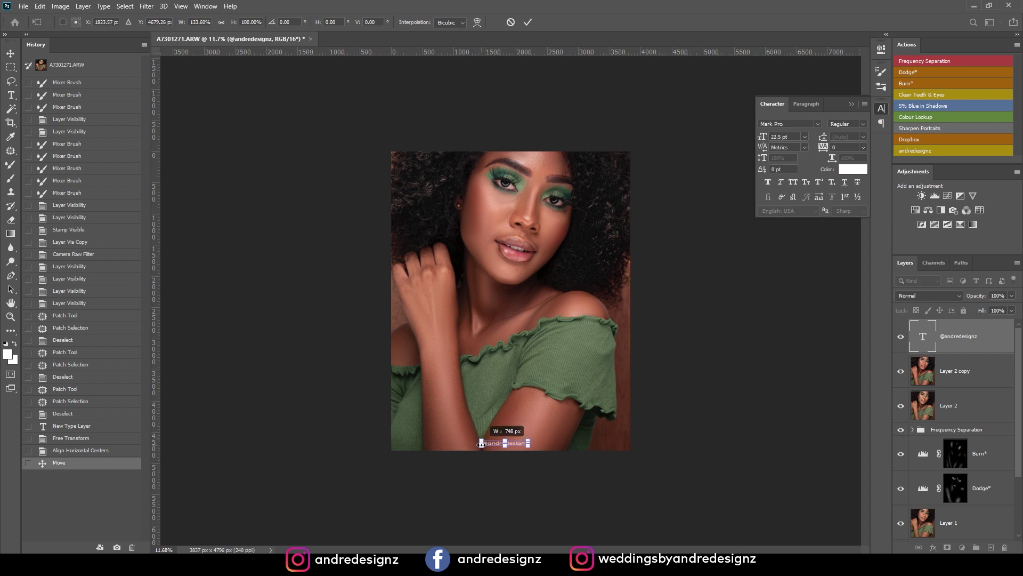
drag(528, 441, 599, 281)
key(Return)
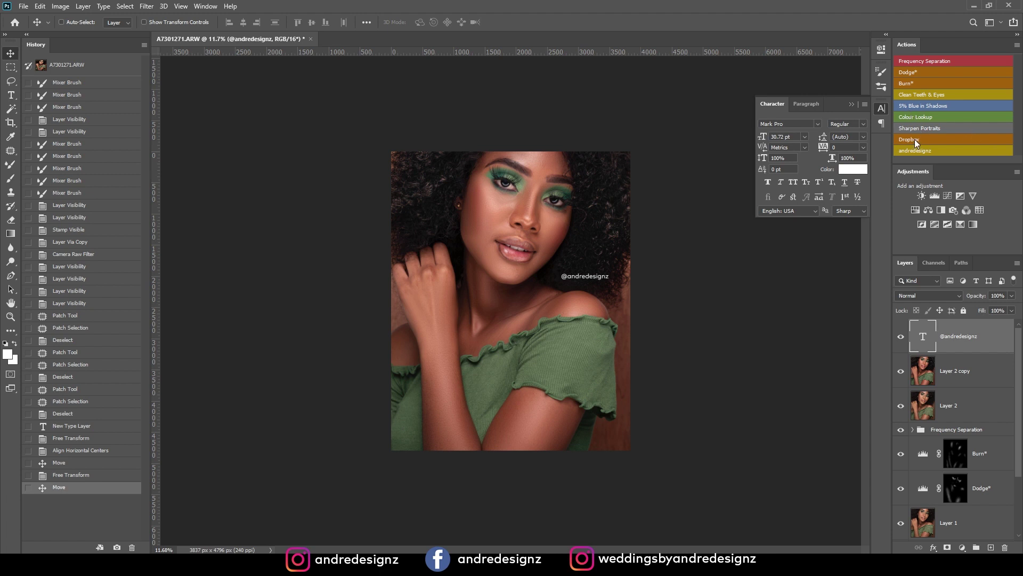
Step: Run the Clean Teeth & Eyes action above Layer 2 copy
scroll(569, 172, up, 5)
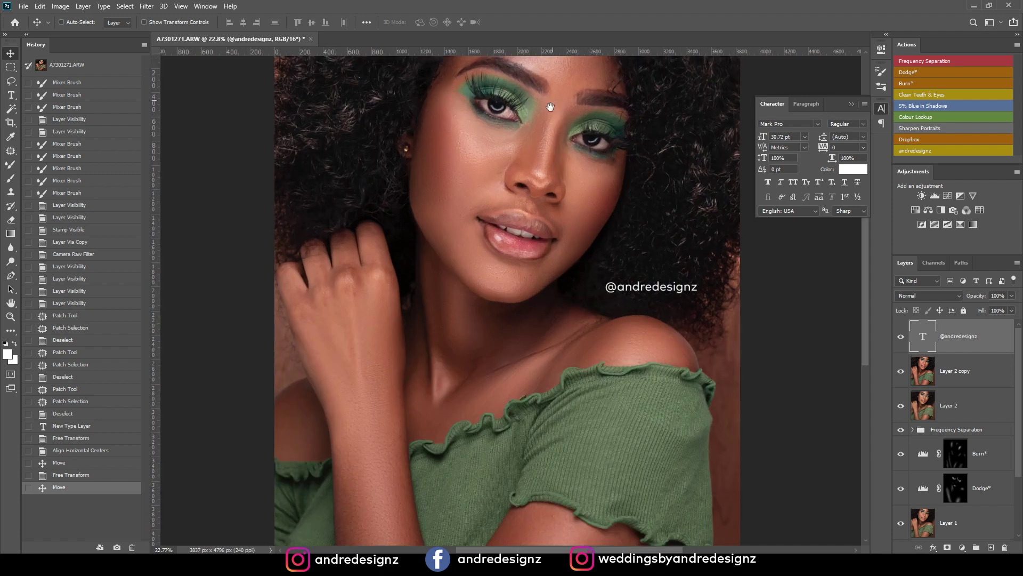
scroll(517, 288, up, 1)
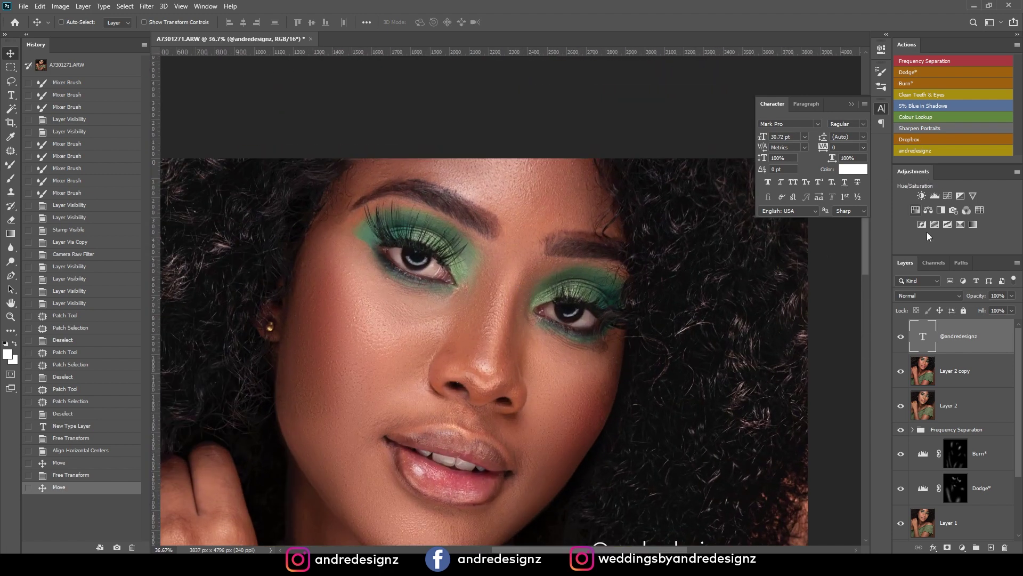
click(954, 373)
click(921, 94)
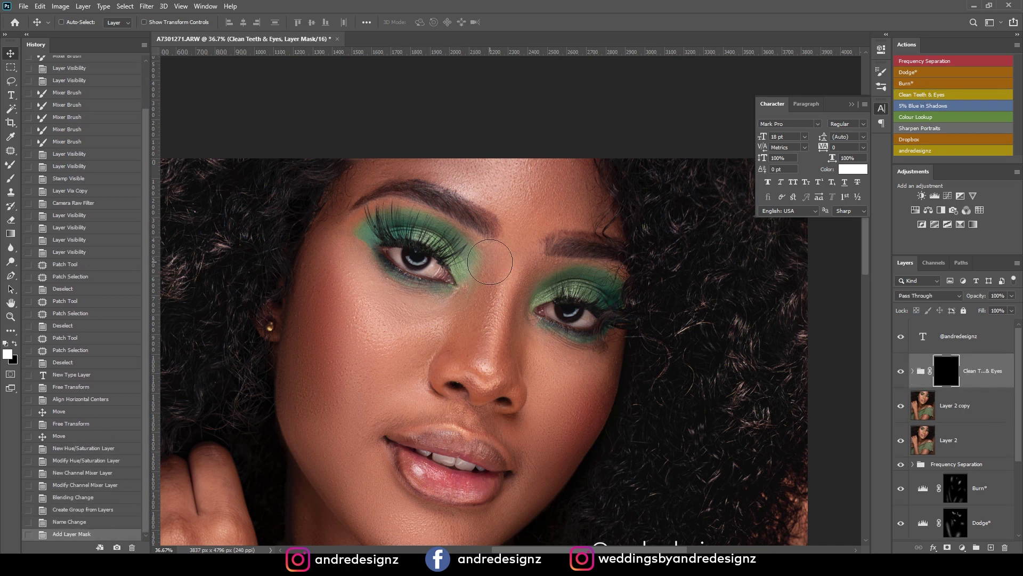
Step: Paint white over the eye whites and teeth on the Clean Teeth & Eyes mask with a size 80 brush at 66% flow
key(b)
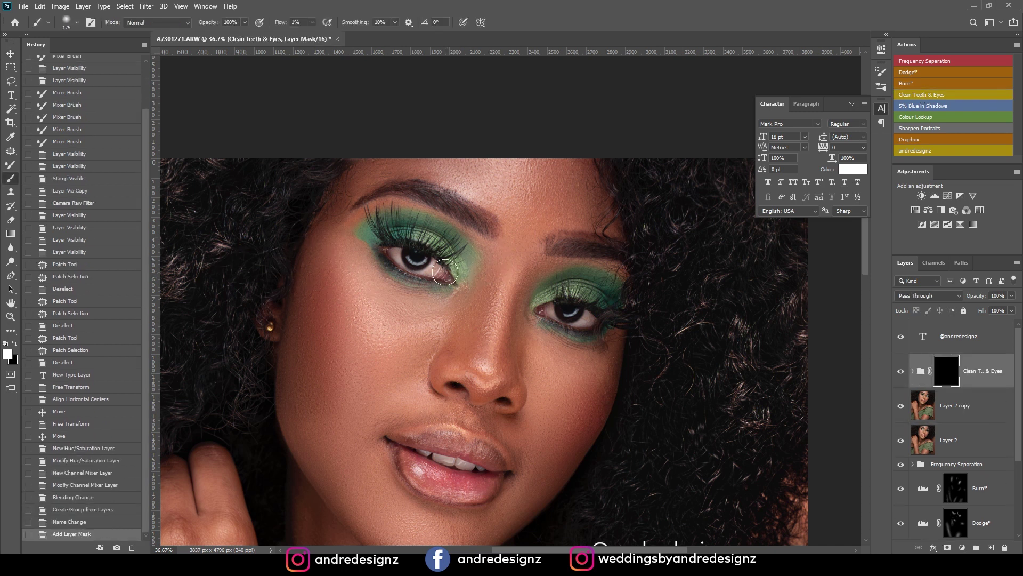
key(bracketleft)
key(bracketleft)
key(bracketleft)
key(bracketleft)
key(bracketleft)
click(312, 21)
drag(315, 35, 344, 35)
mouse_move(438, 266)
mouse_down()
mouse_move(395, 252)
mouse_move(404, 259)
mouse_up()
drag(548, 308, 592, 319)
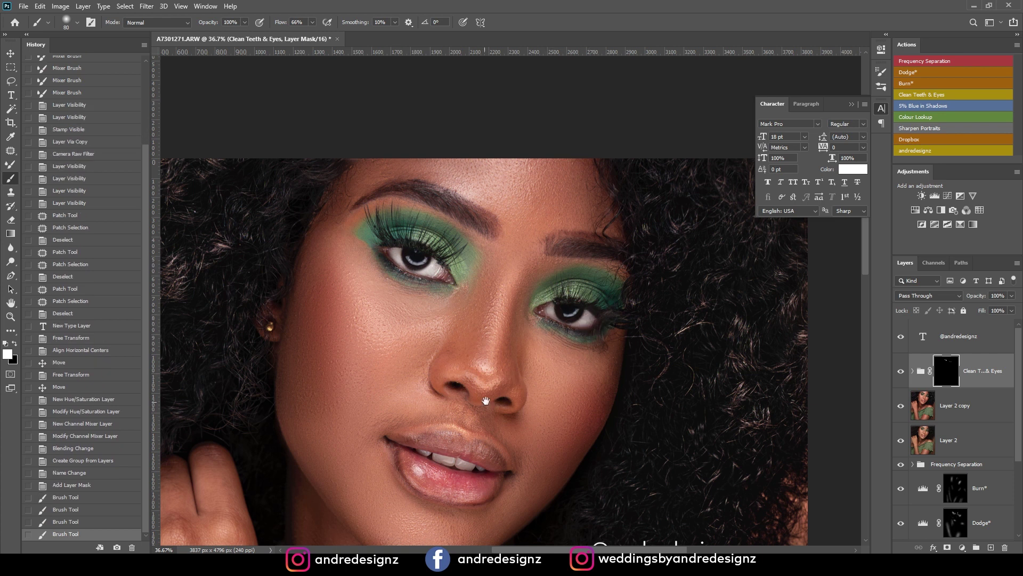
drag(486, 400, 542, 208)
click(483, 258)
Step: Check the brightened eyes and teeth, and hide the watermark text layer
scroll(650, 276, down, 5)
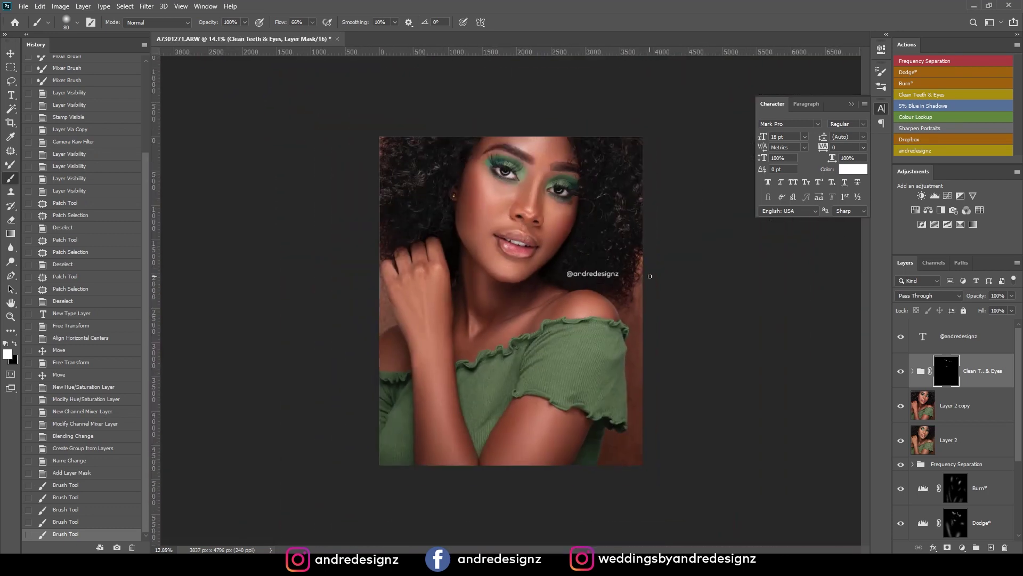
scroll(651, 277, down, 2)
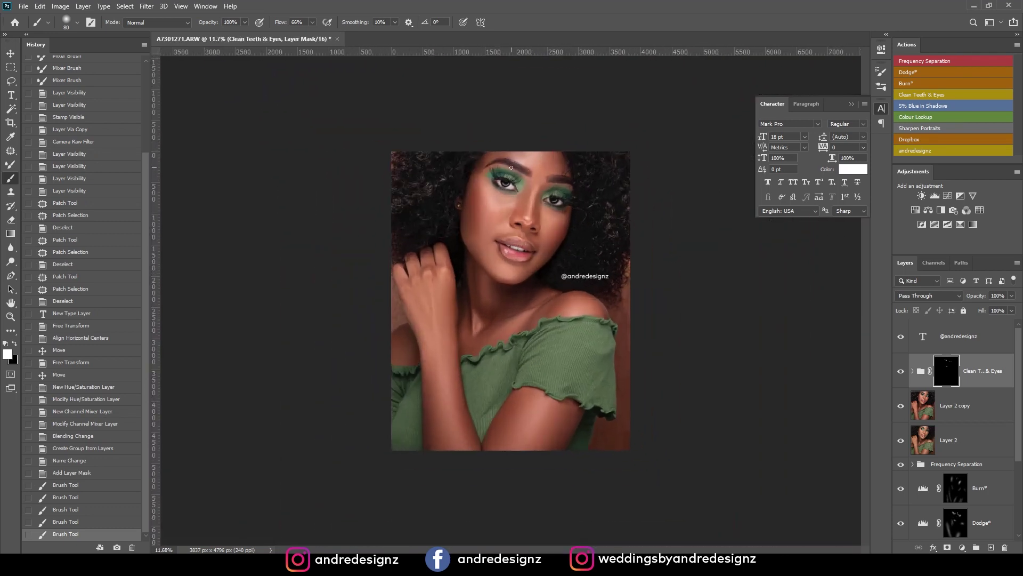
scroll(511, 167, up, 6)
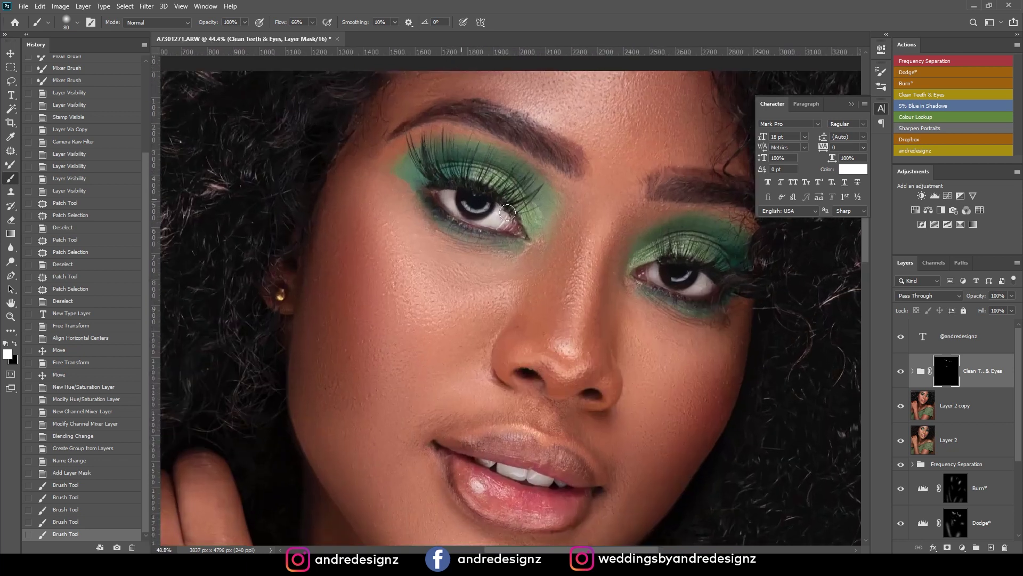
scroll(507, 212, down, 6)
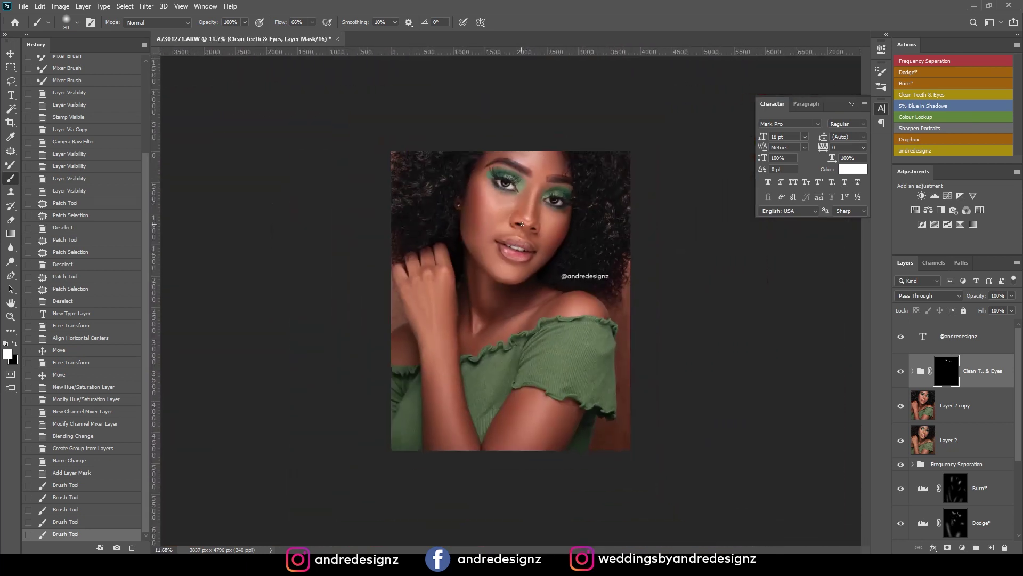
scroll(521, 224, down, 1)
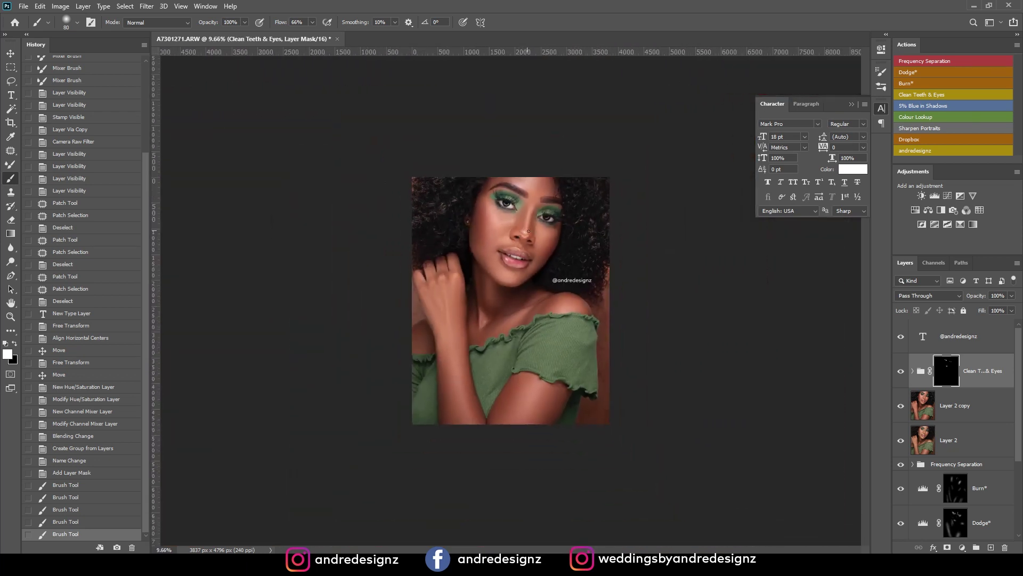
click(900, 336)
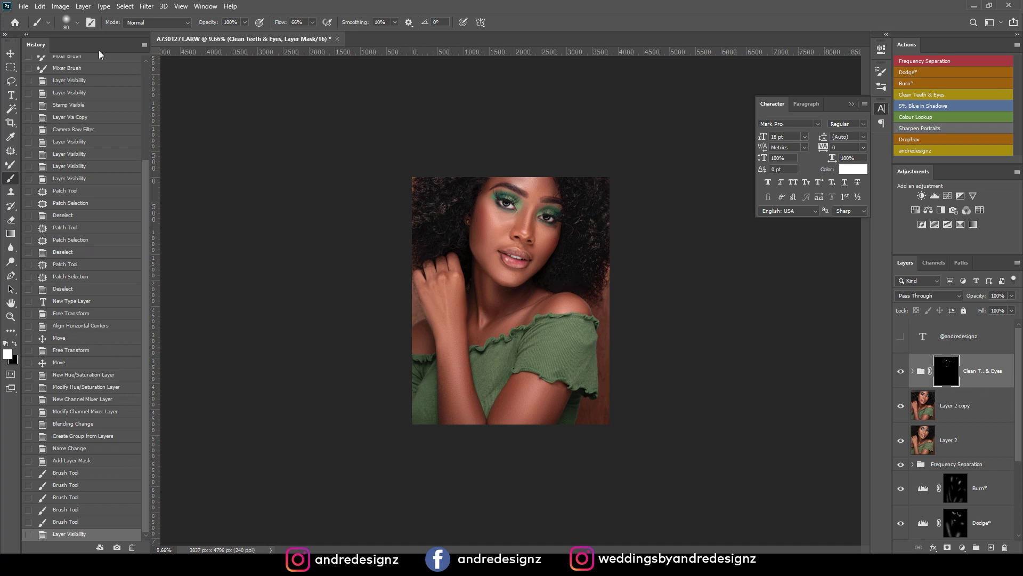